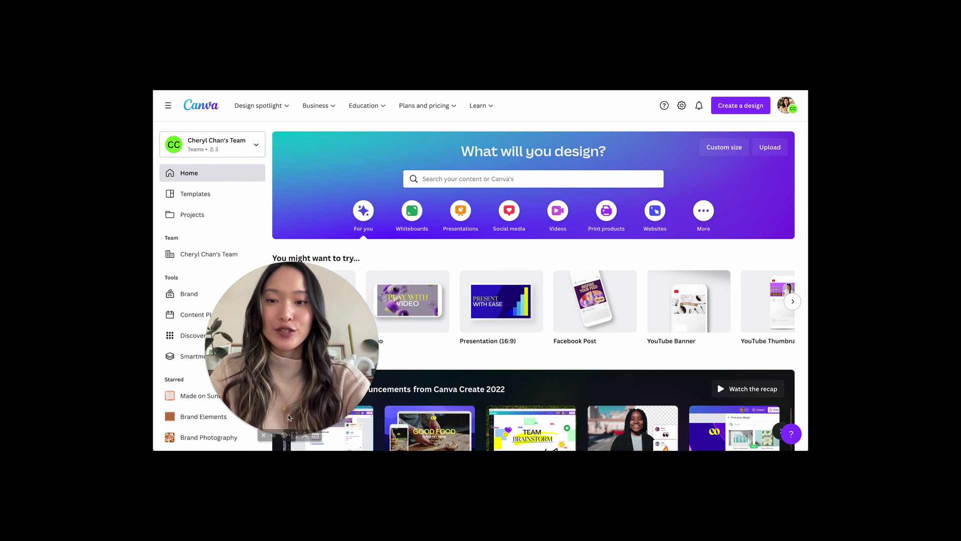
- Start a new custom-size design with width 2500 px and height 1500 px
click(273, 435)
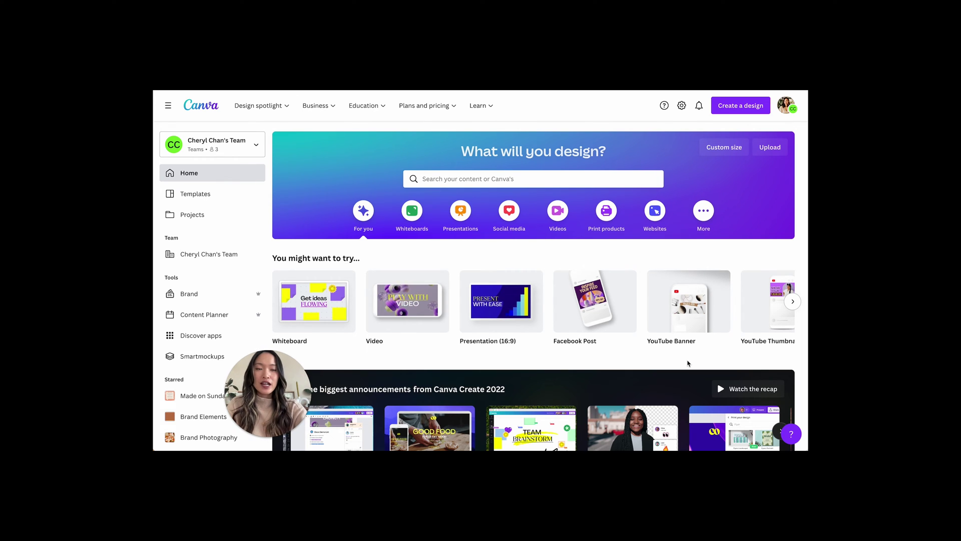
click(756, 107)
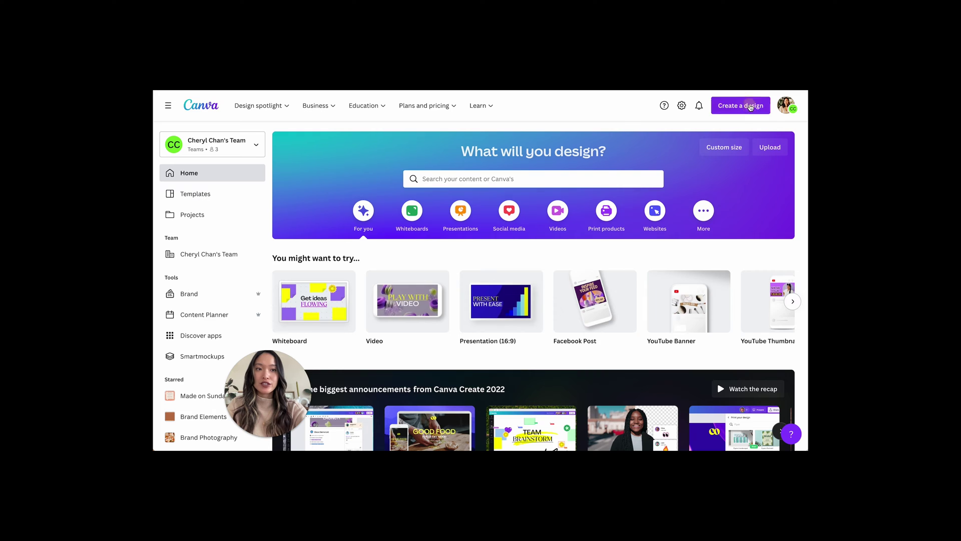
text(youtube thumbnail)
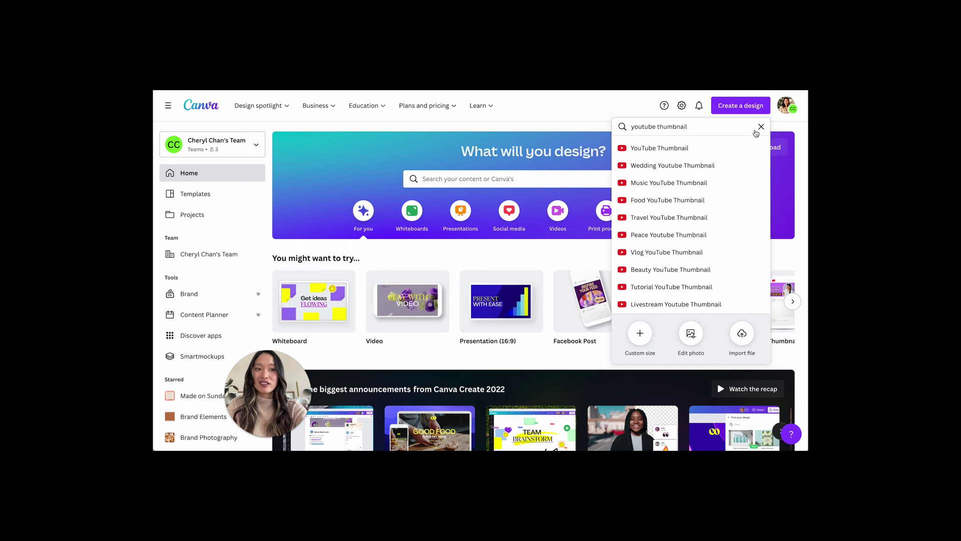
click(761, 126)
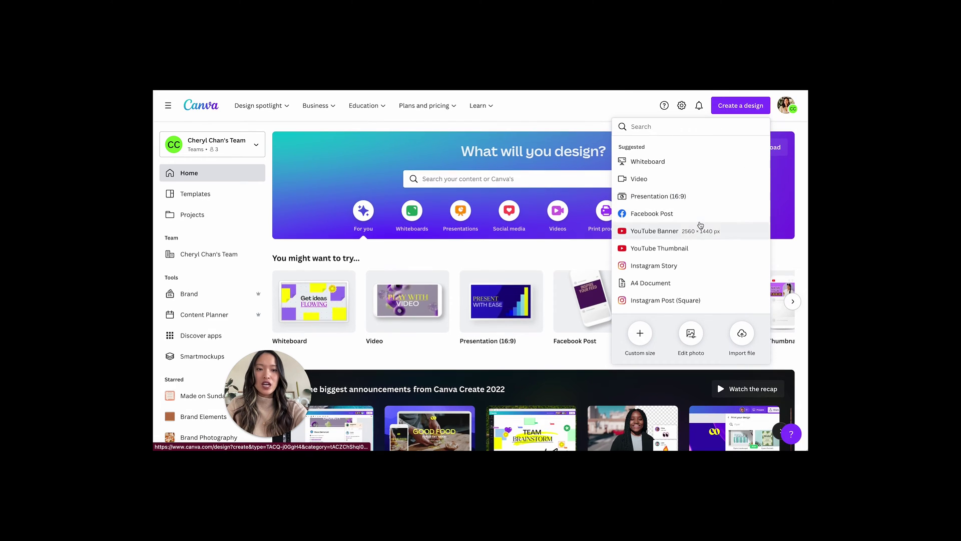
click(637, 328)
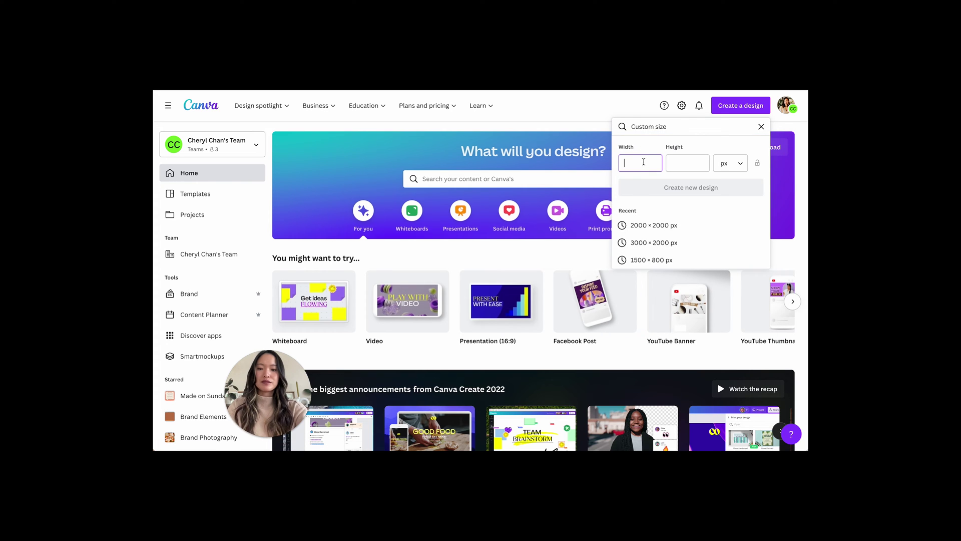
text(2500)
key(Tab)
text(2500)
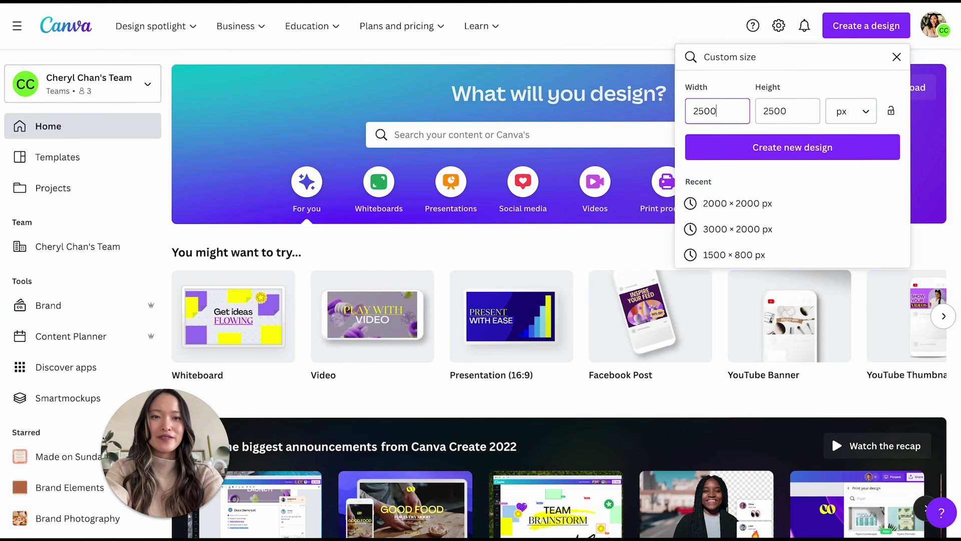
drag(687, 164, 675, 165)
double_click(769, 114)
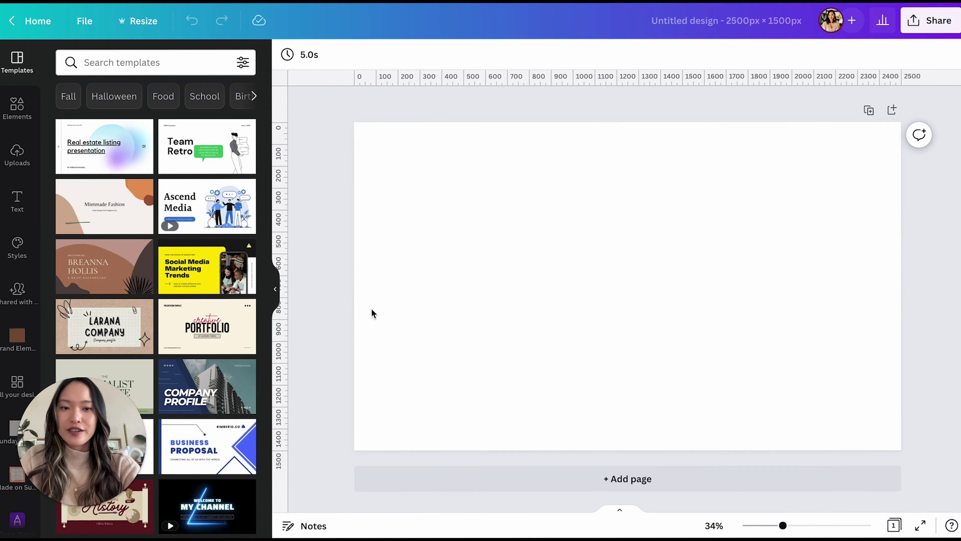
- Collapse the Templates panel and select the empty 2500 × 1500 px page
click(275, 293)
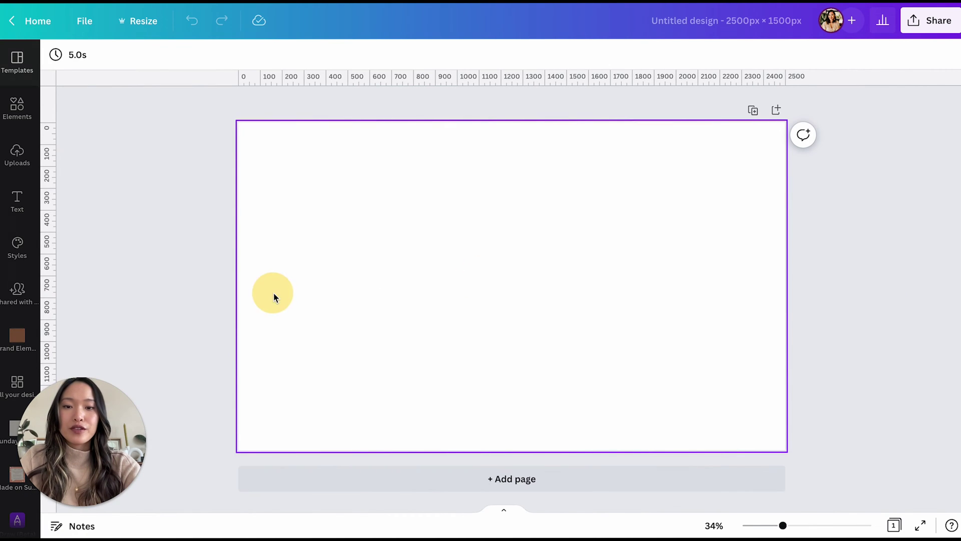
click(329, 299)
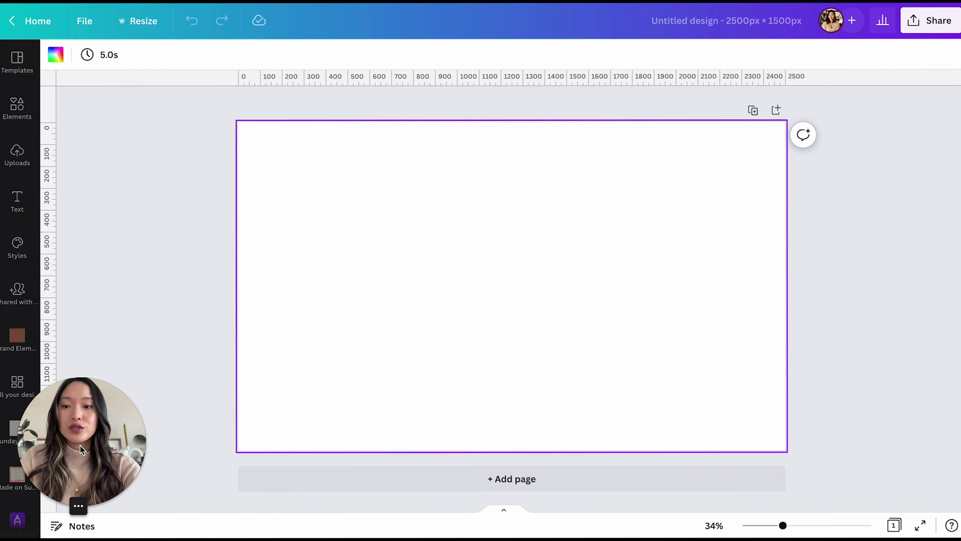
drag(81, 449, 113, 434)
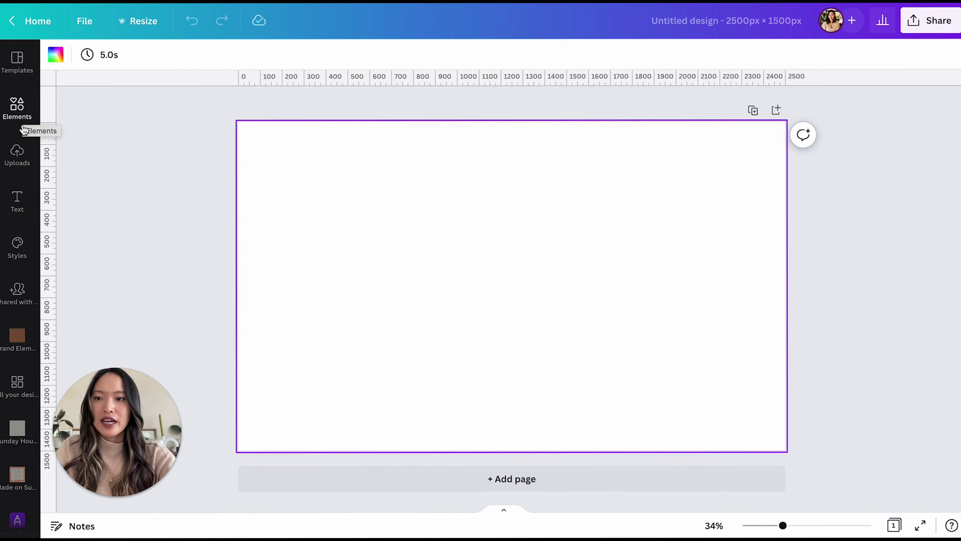
- Add the uploaded Complete Guide, Ask Your Why and Trust the Process images to the page
click(17, 155)
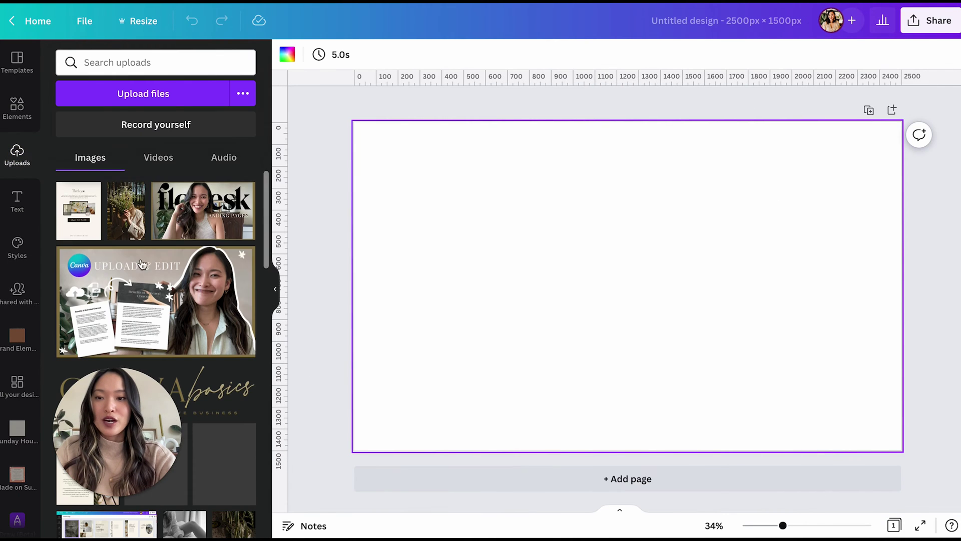
drag(125, 436, 316, 449)
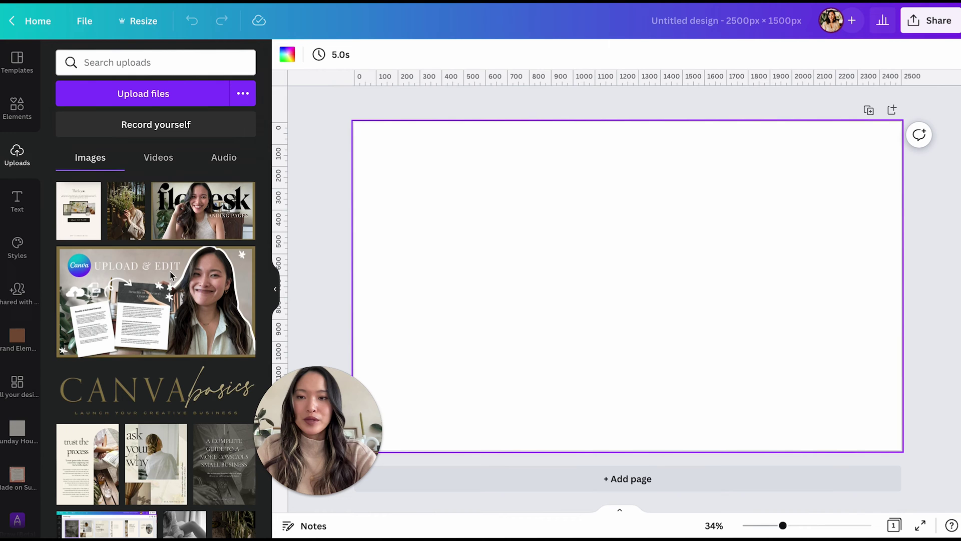
scroll(151, 356, down, 3)
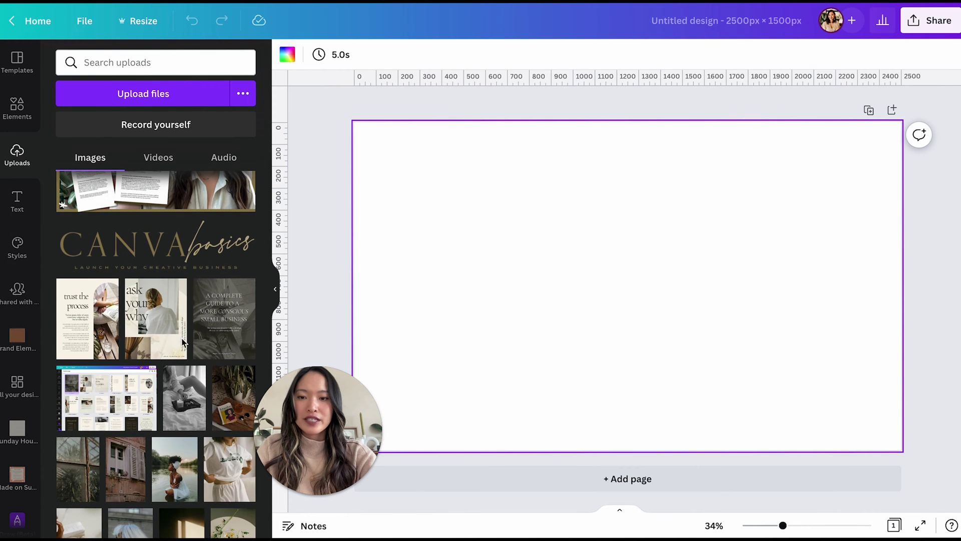
click(214, 329)
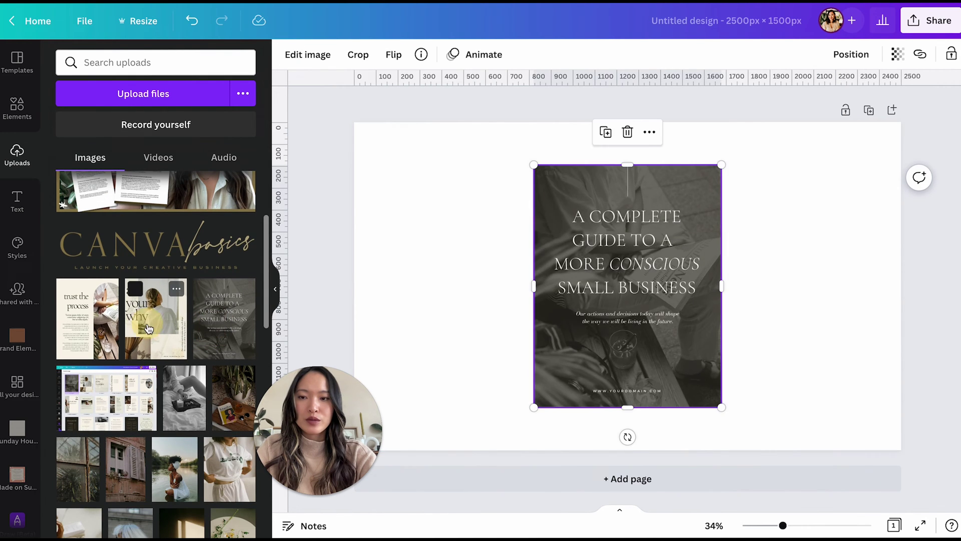
click(148, 321)
click(89, 320)
click(275, 289)
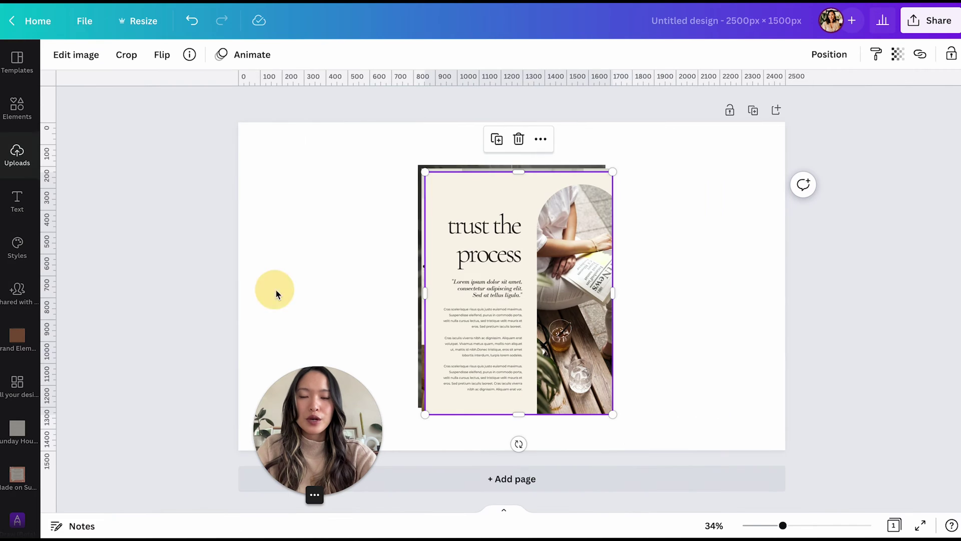
drag(341, 462, 125, 458)
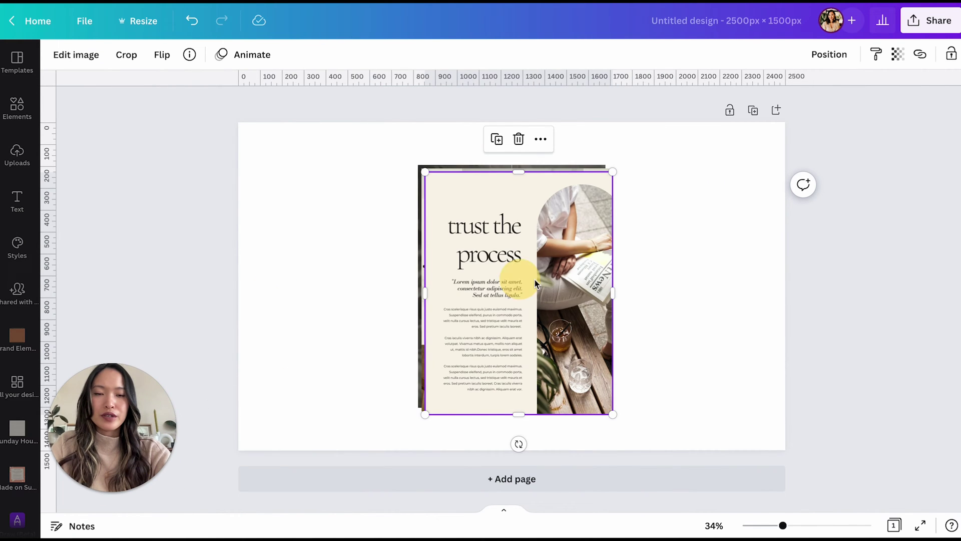
- Spread Trust the Process right and Ask Your Why left, with Complete Guide in front
drag(537, 302, 646, 304)
click(511, 296)
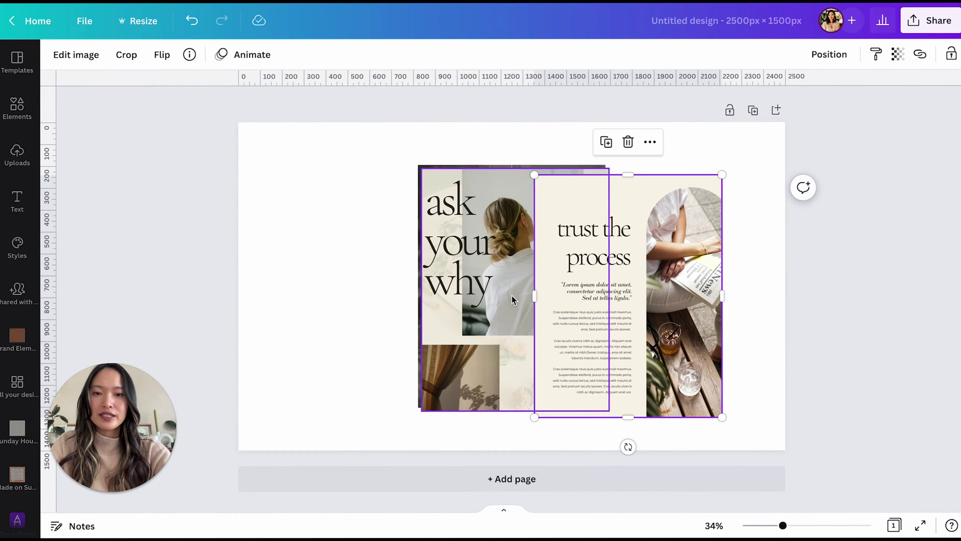
drag(511, 295, 398, 300)
click(514, 284)
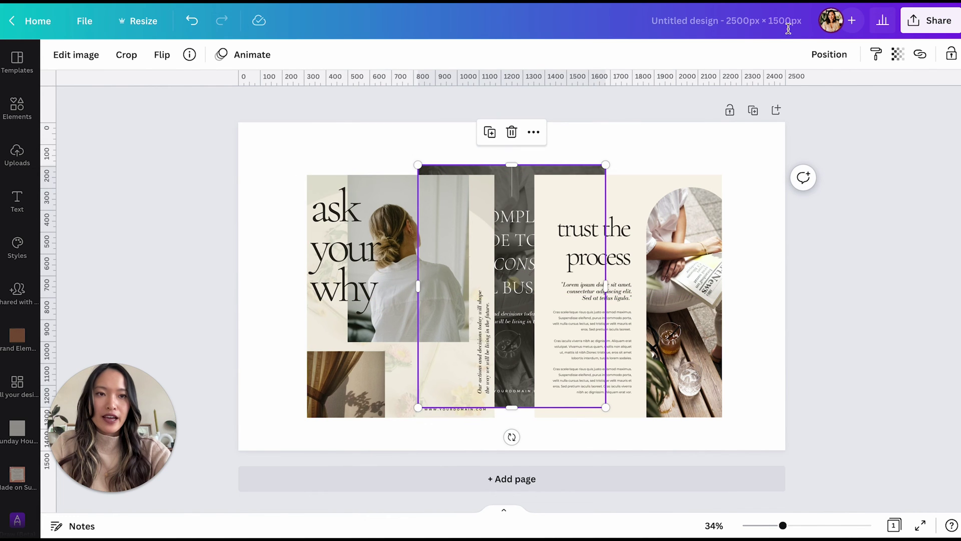
click(835, 60)
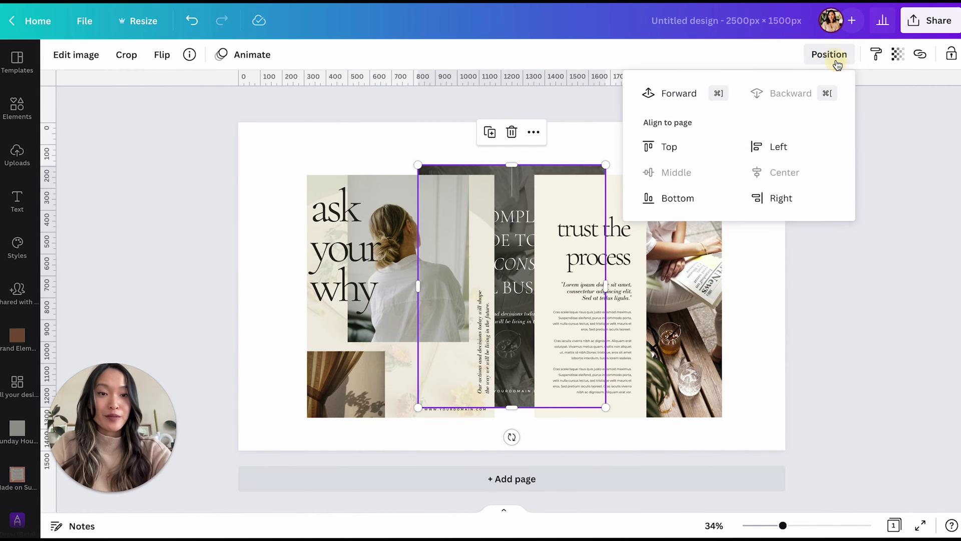
click(680, 95)
click(800, 399)
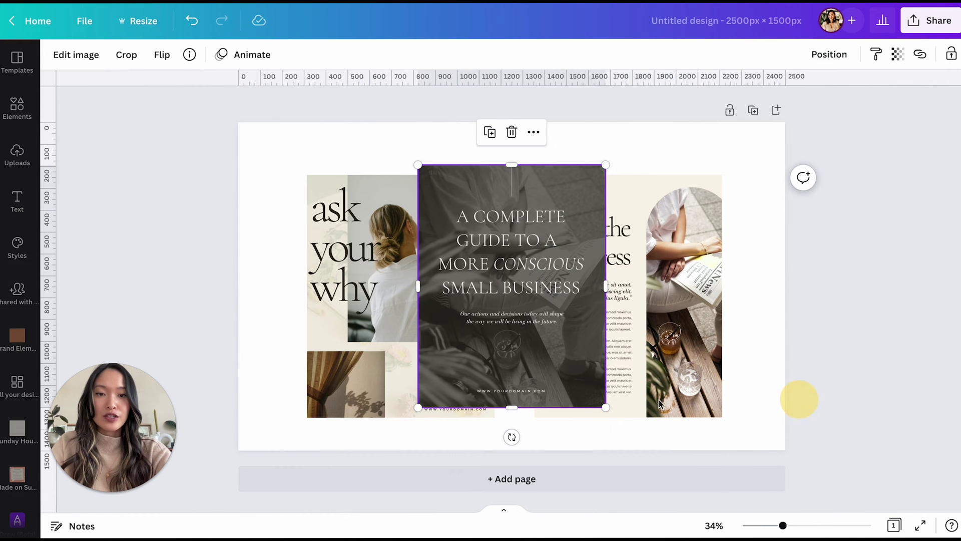
drag(506, 376, 496, 362)
- Tilt the side images, the right one about 9 degrees, and adjust positions into a fan
click(379, 370)
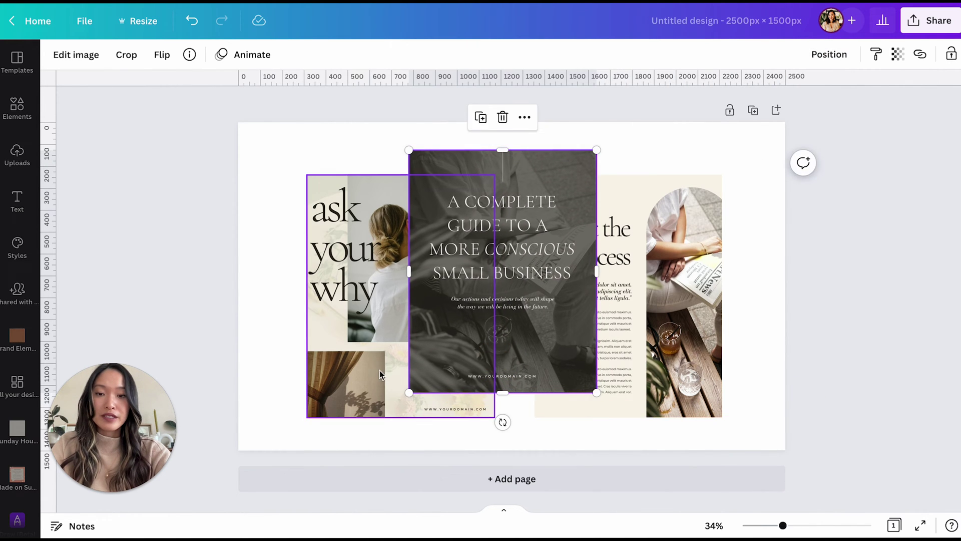
drag(400, 444, 412, 441)
click(666, 387)
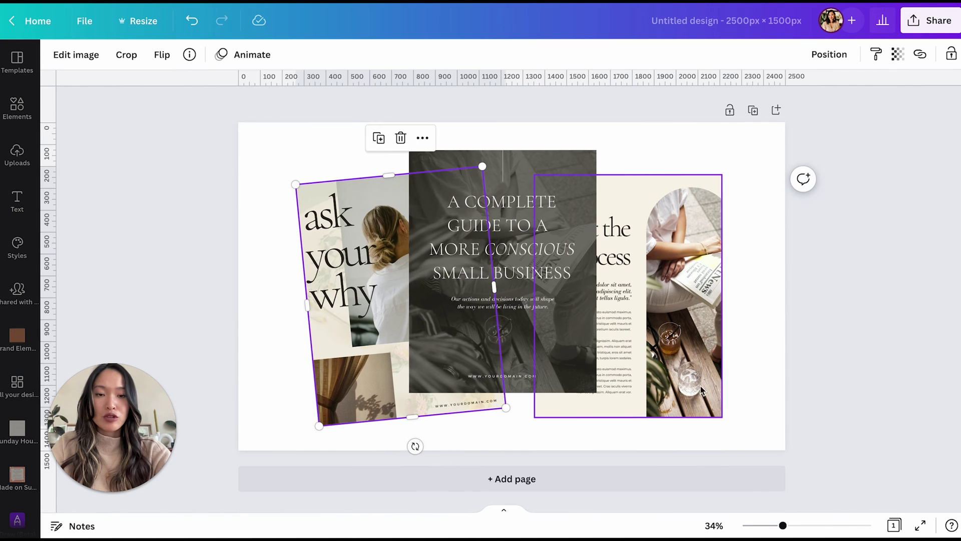
drag(628, 446, 600, 443)
drag(665, 316, 640, 330)
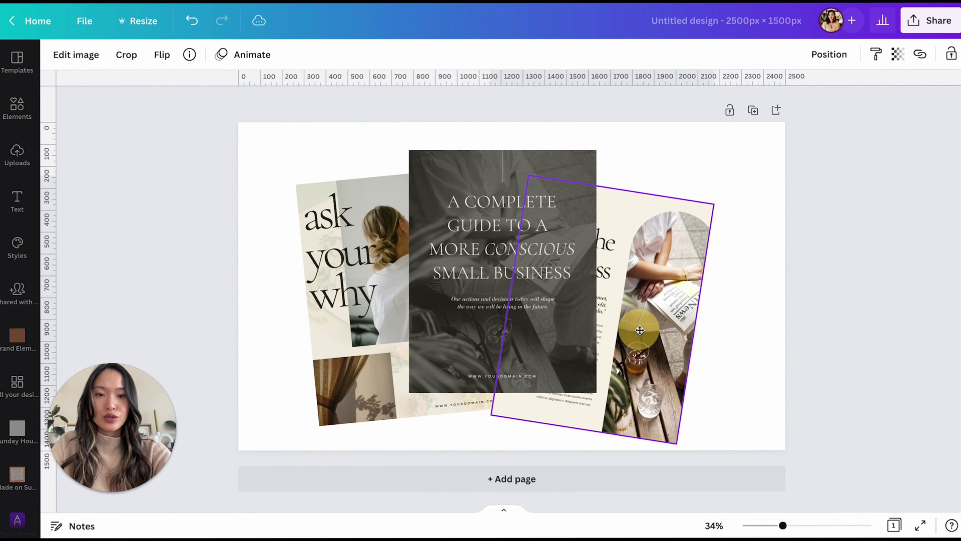
drag(353, 384, 371, 384)
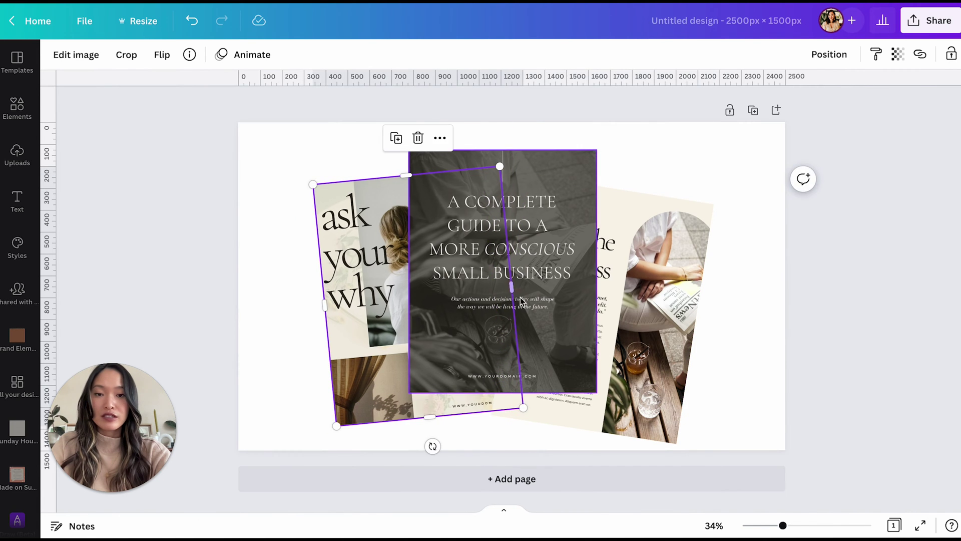
mouse_move(520, 296)
mouse_down()
mouse_move(521, 322)
mouse_move(521, 314)
mouse_up()
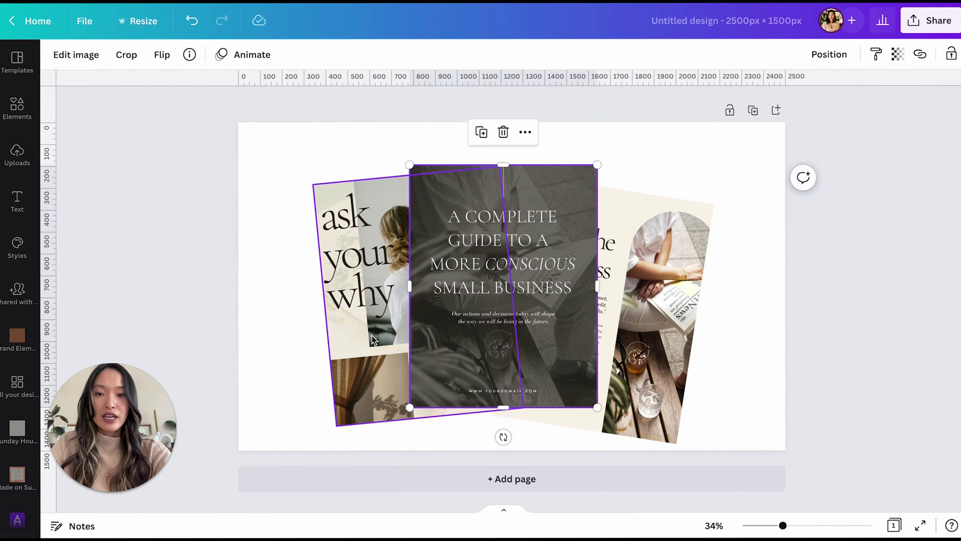
click(350, 339)
drag(350, 339, 352, 343)
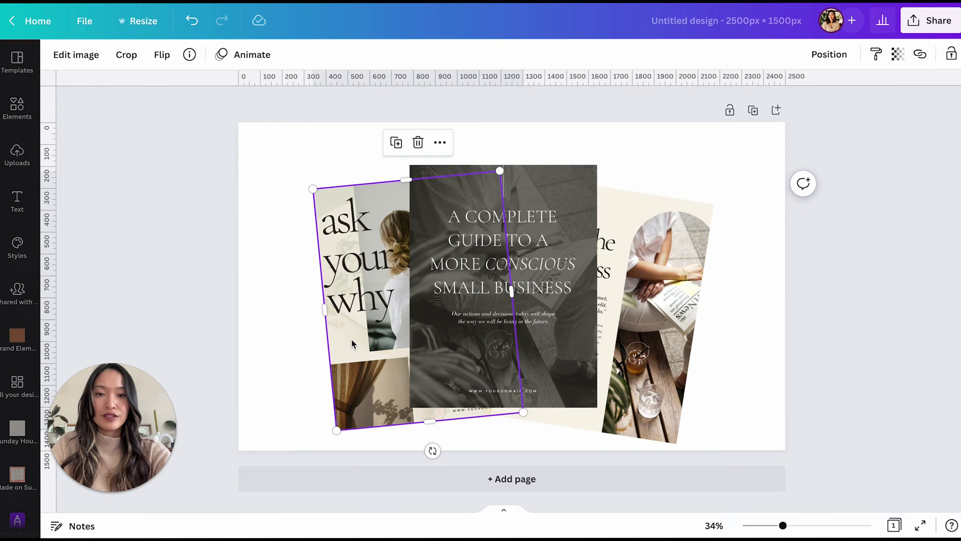
drag(634, 309, 632, 304)
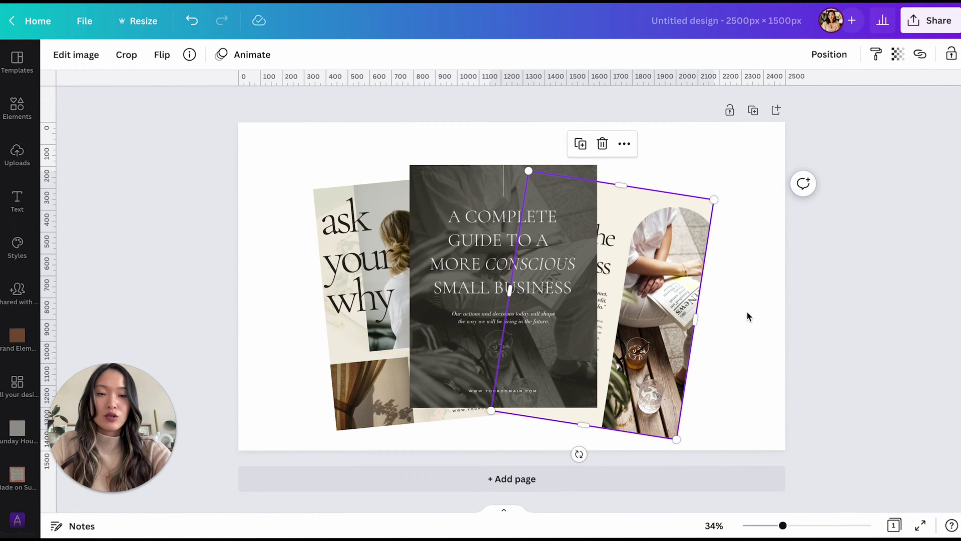
- Select the dark middle Complete Guide image
click(743, 343)
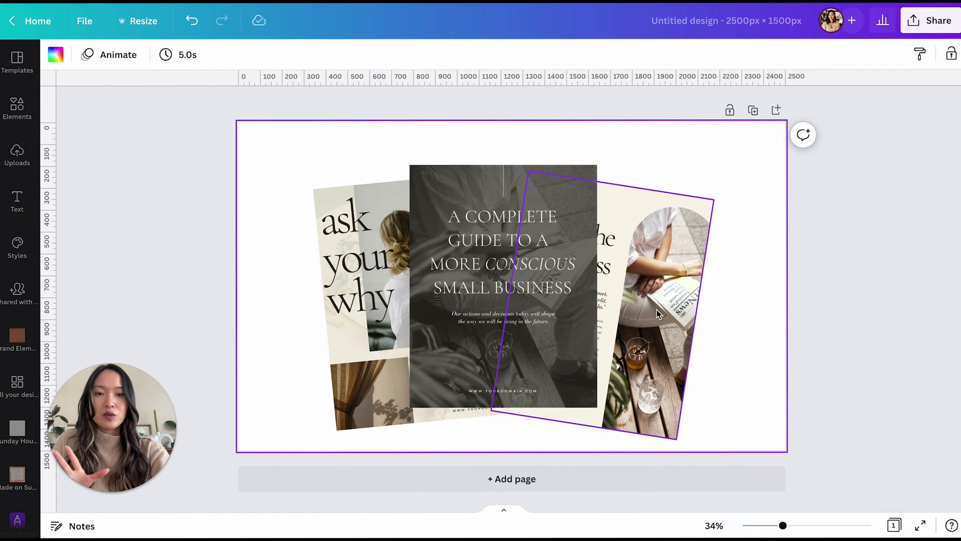
click(608, 419)
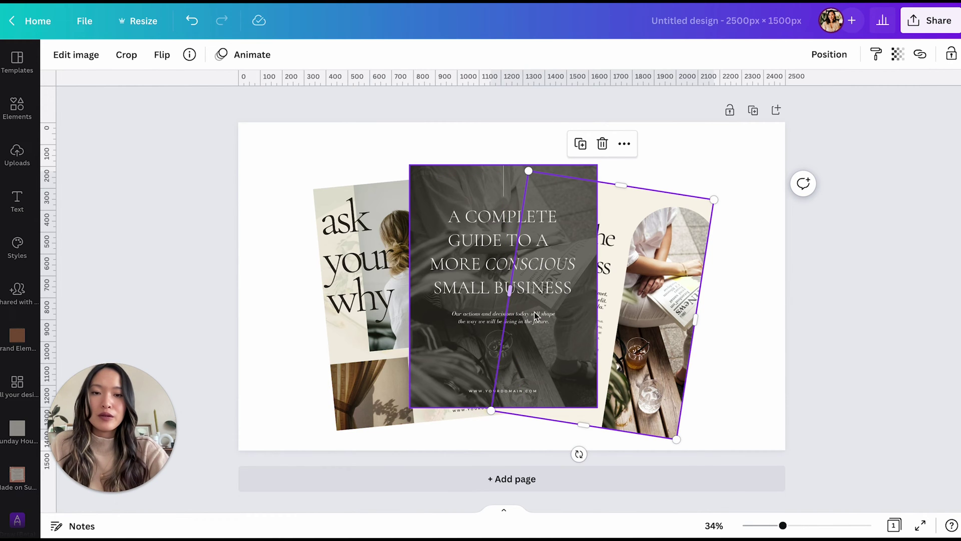
click(480, 250)
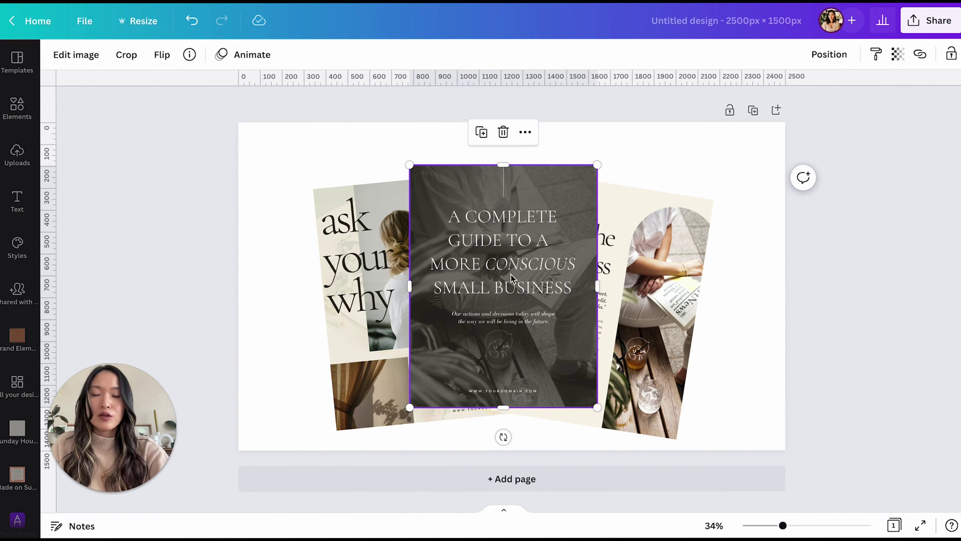
- Add a Drop shadow to the middle Complete Guide page
click(76, 55)
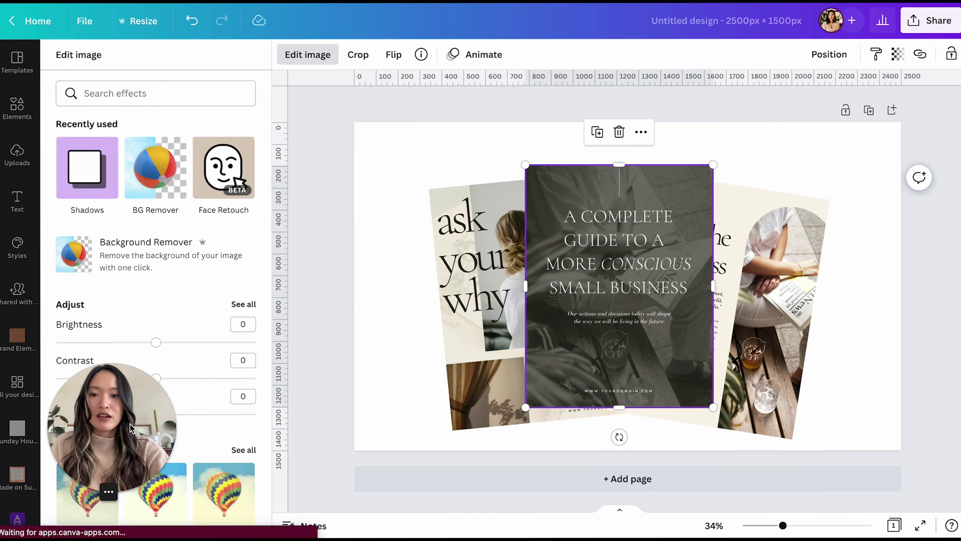
drag(130, 428, 883, 436)
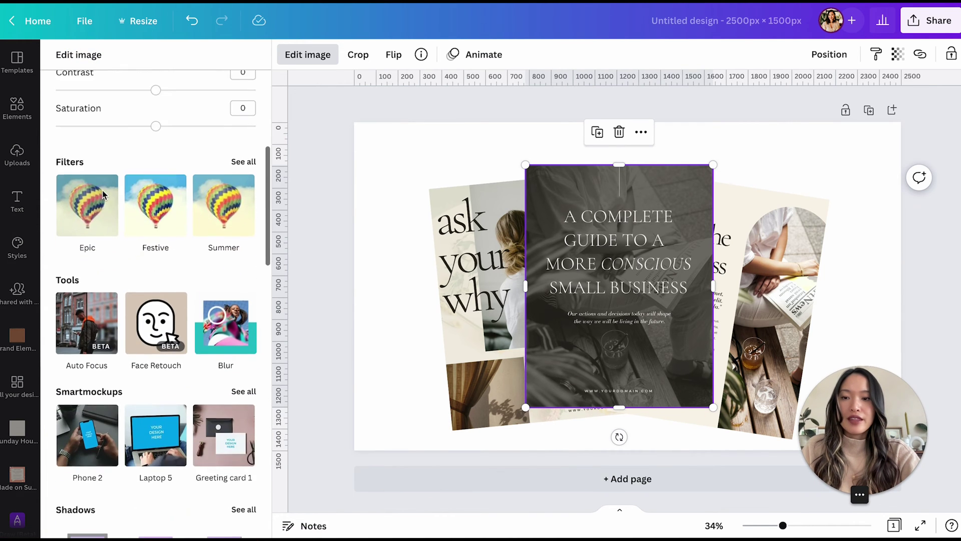
scroll(103, 195, down, 6)
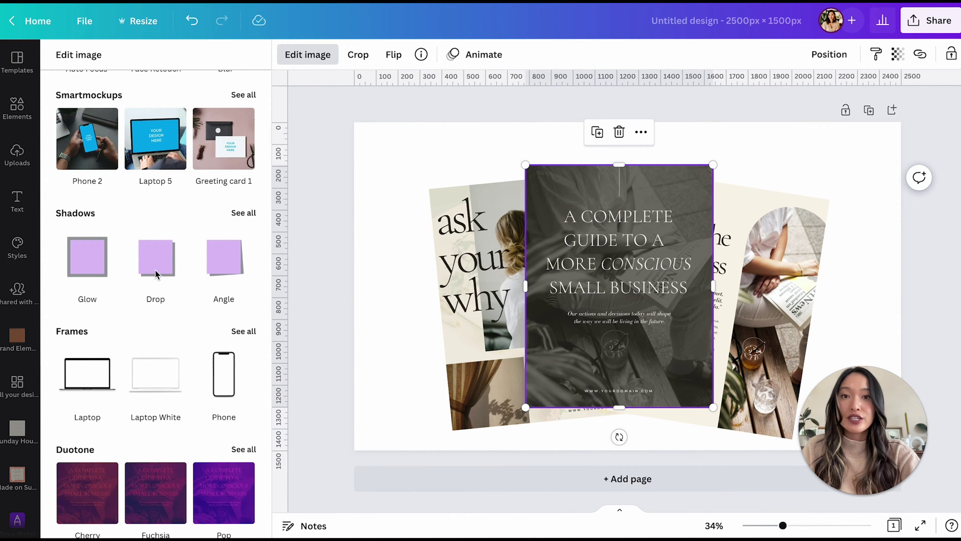
scroll(155, 270, down, 10)
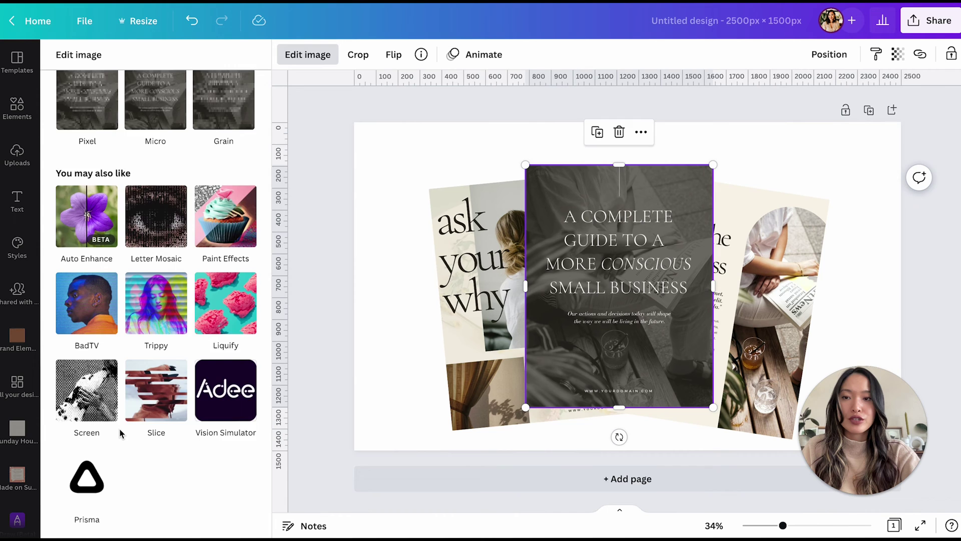
scroll(119, 428, up, 10)
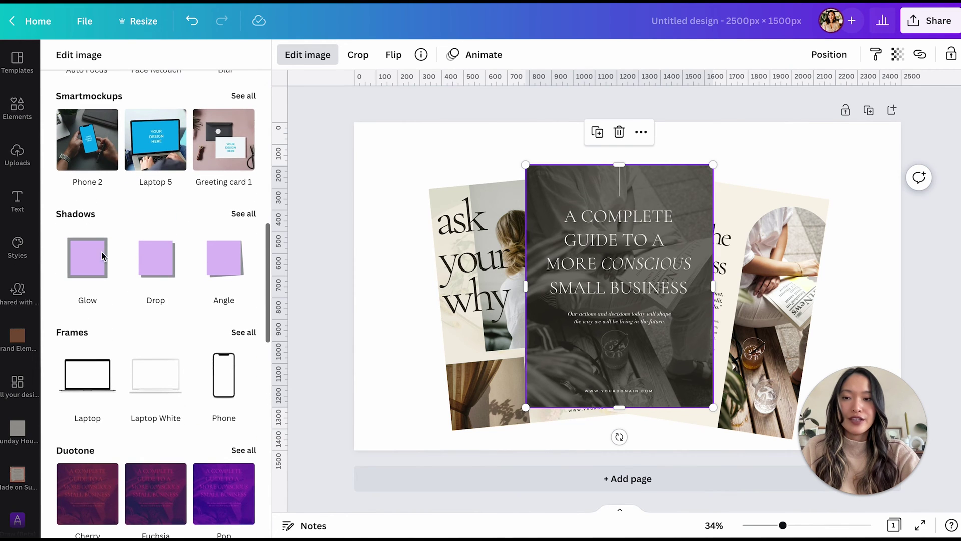
click(164, 261)
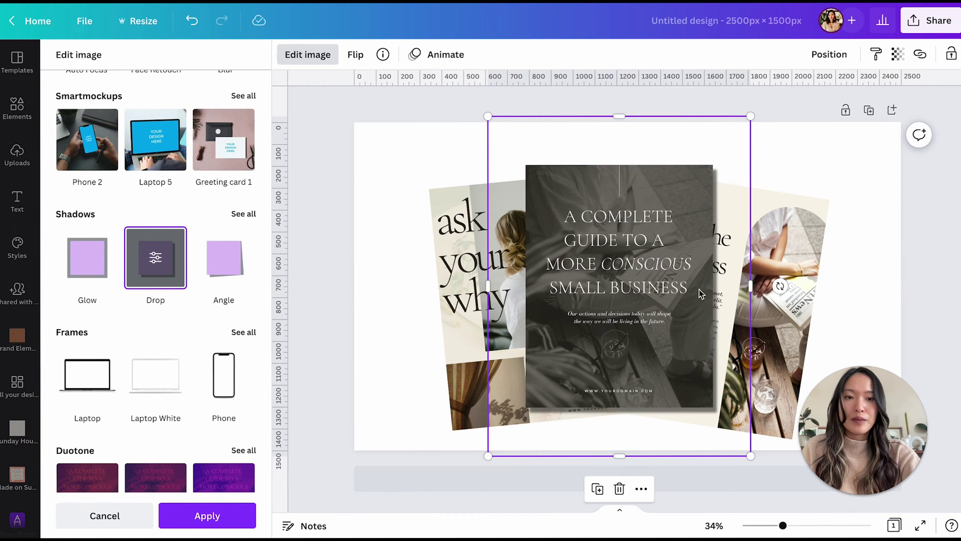
- Add Drop shadows to the left Ask Your Why page and the right page
click(365, 320)
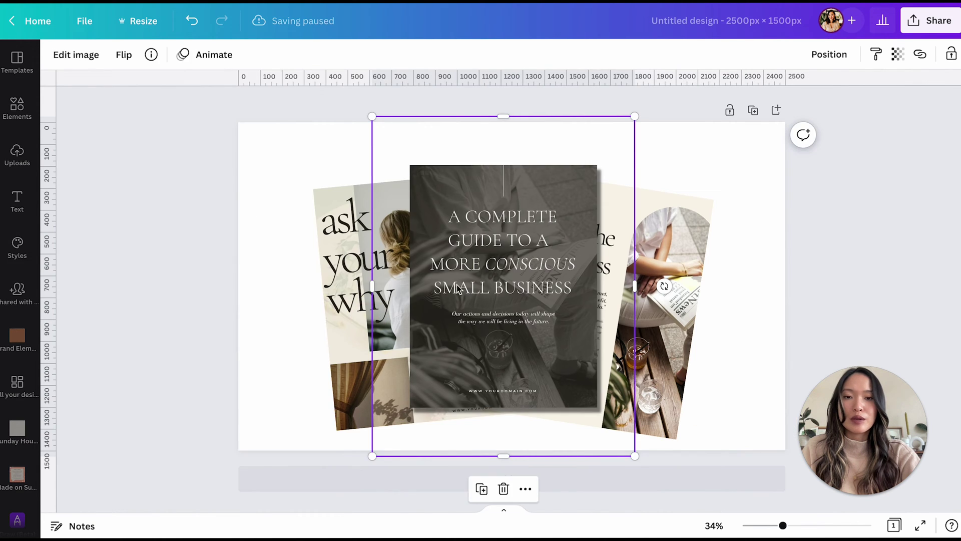
click(345, 290)
click(83, 59)
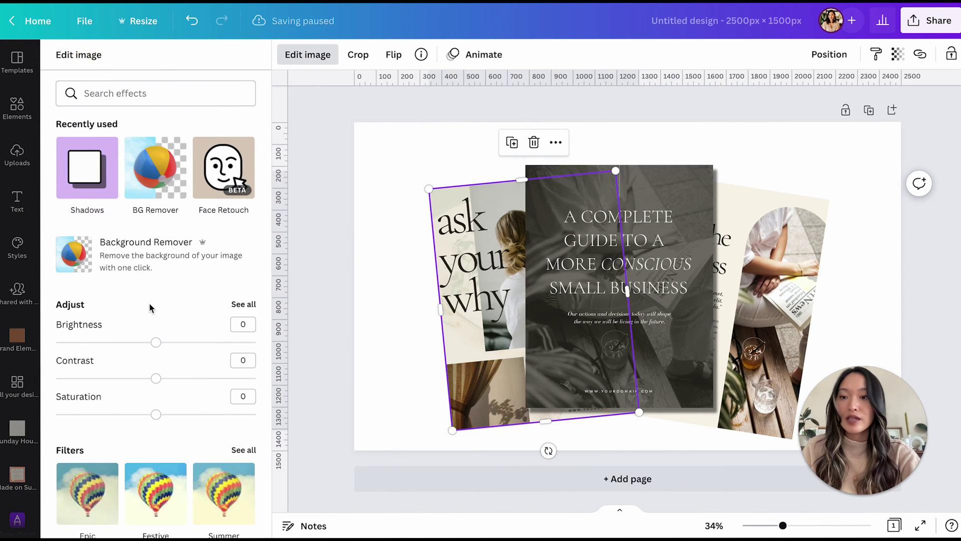
scroll(125, 248, down, 10)
scroll(122, 245, down, 1)
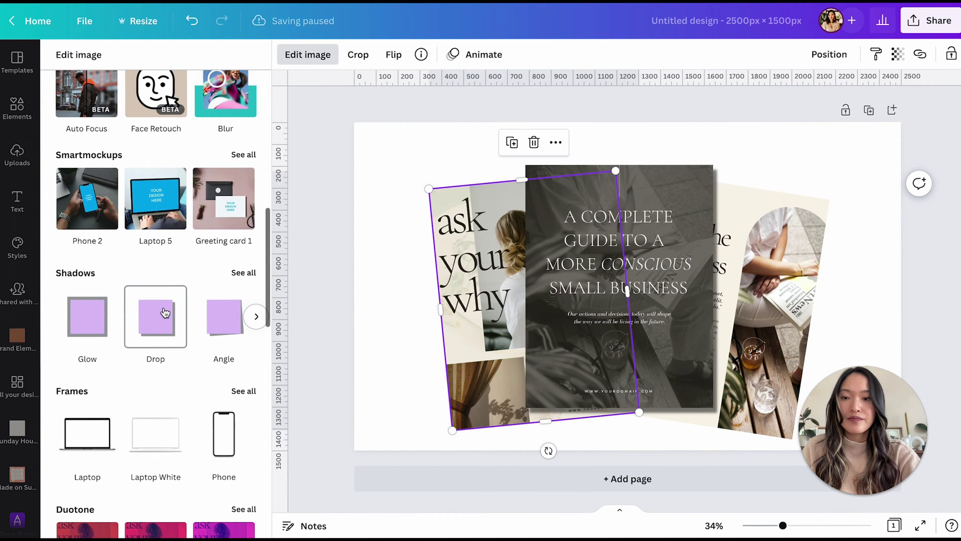
click(155, 316)
click(807, 273)
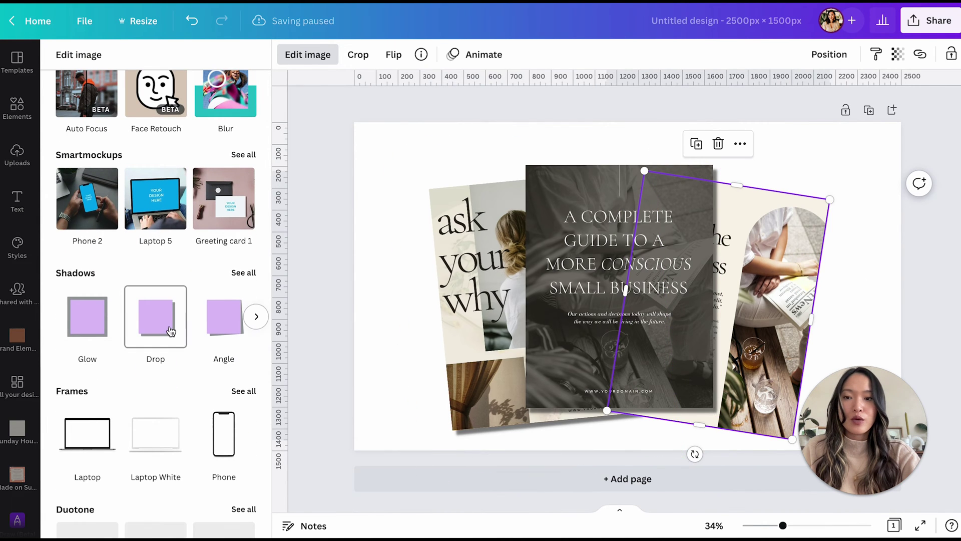
click(156, 316)
click(322, 332)
click(247, 299)
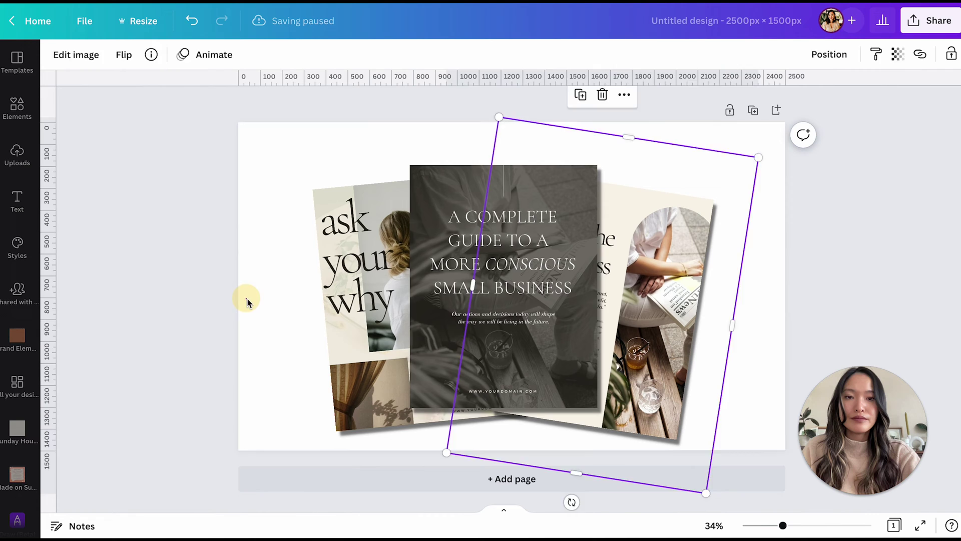
click(818, 240)
- Nudge the middle, right and left pages slightly into a tighter fan
drag(503, 340, 511, 328)
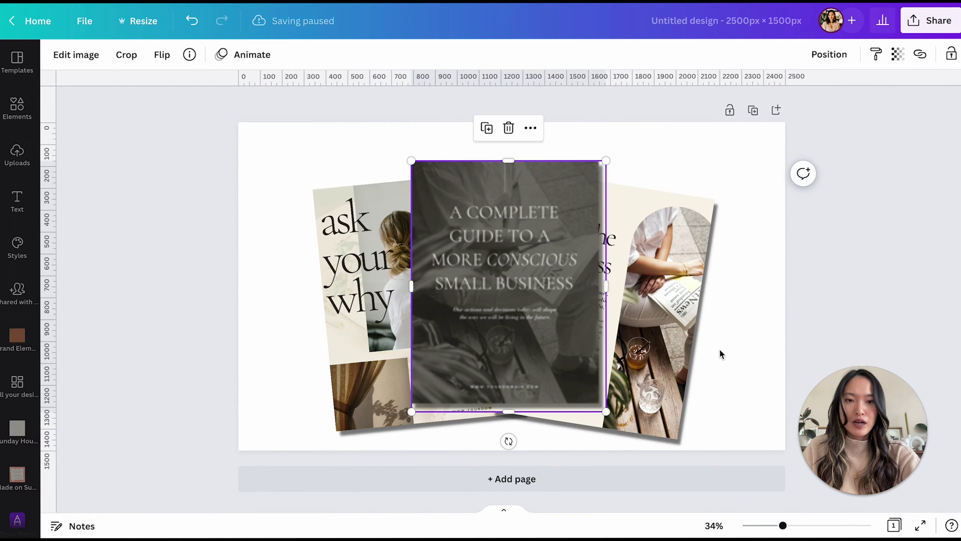
drag(671, 331, 664, 324)
drag(369, 353, 379, 349)
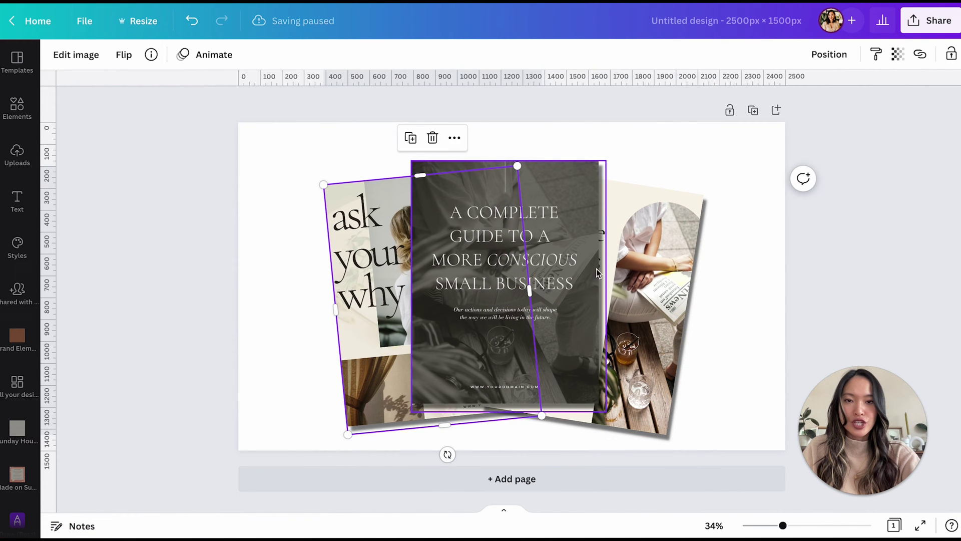
drag(565, 269, 563, 260)
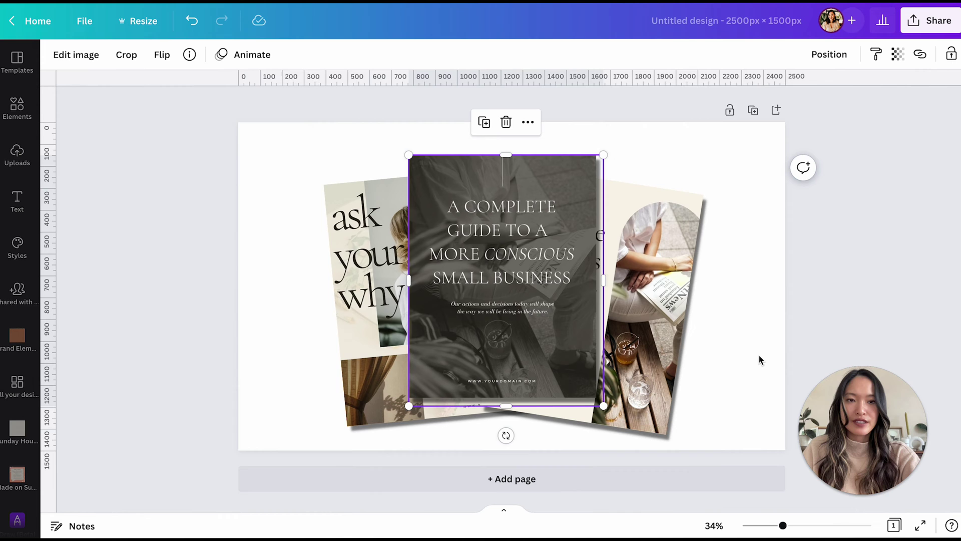
- Select all three pages, scale them down together, and centre the fan on the page
drag(758, 356, 430, 300)
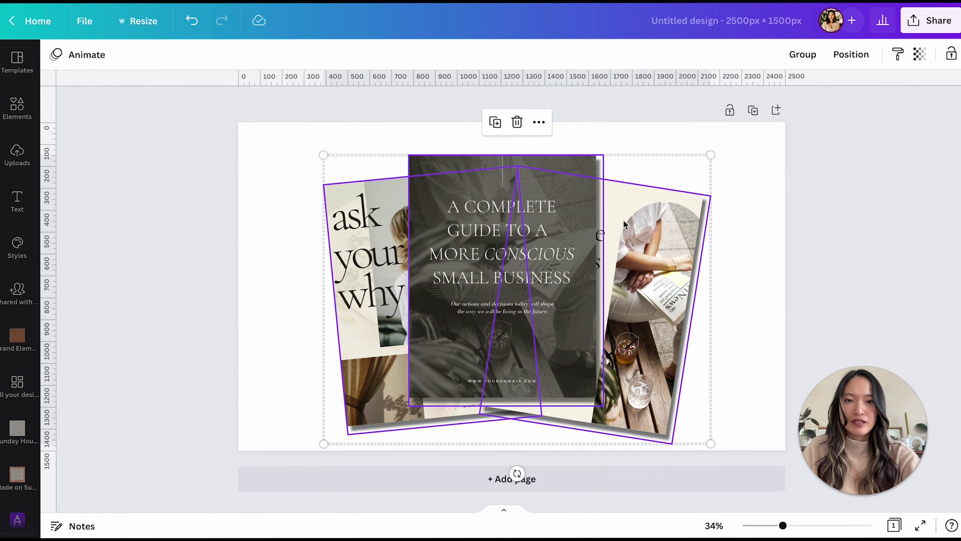
drag(708, 154, 617, 189)
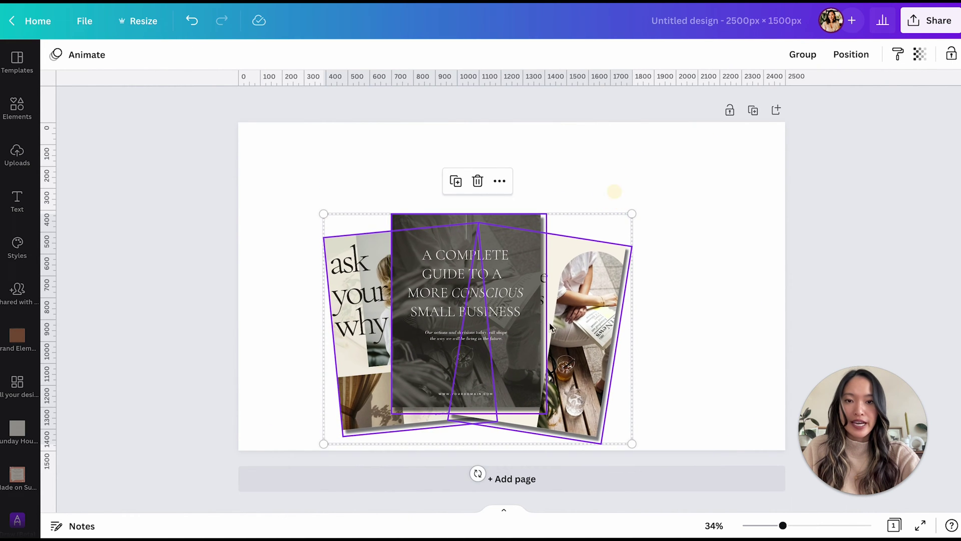
click(557, 318)
drag(556, 318, 577, 301)
click(740, 323)
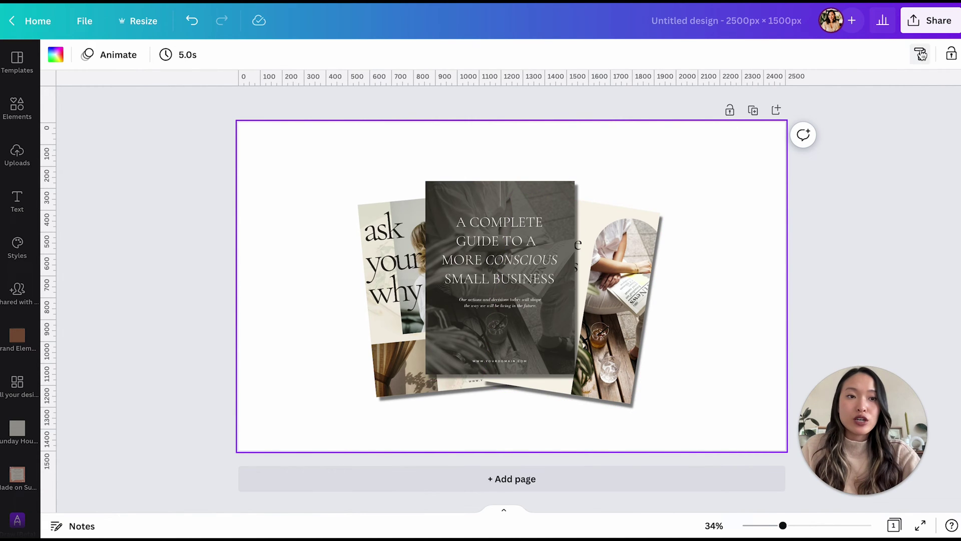
- Export the 2500 × 1500 px design as a PNG with Transparent background enabled
click(932, 21)
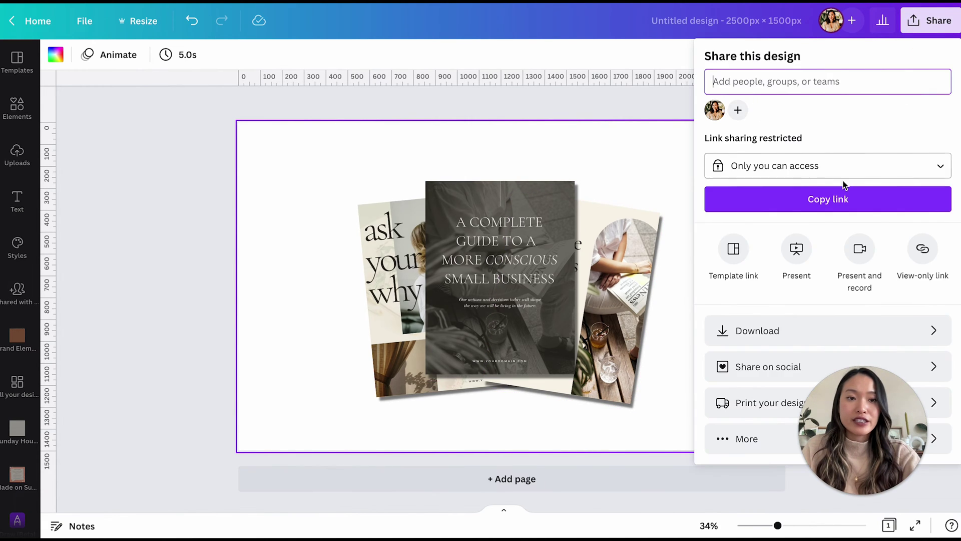
click(754, 328)
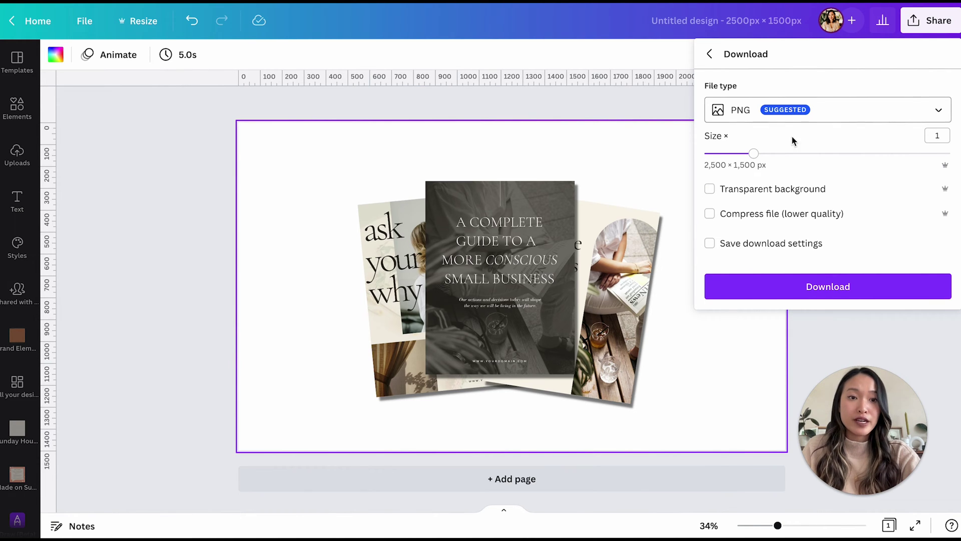
click(711, 191)
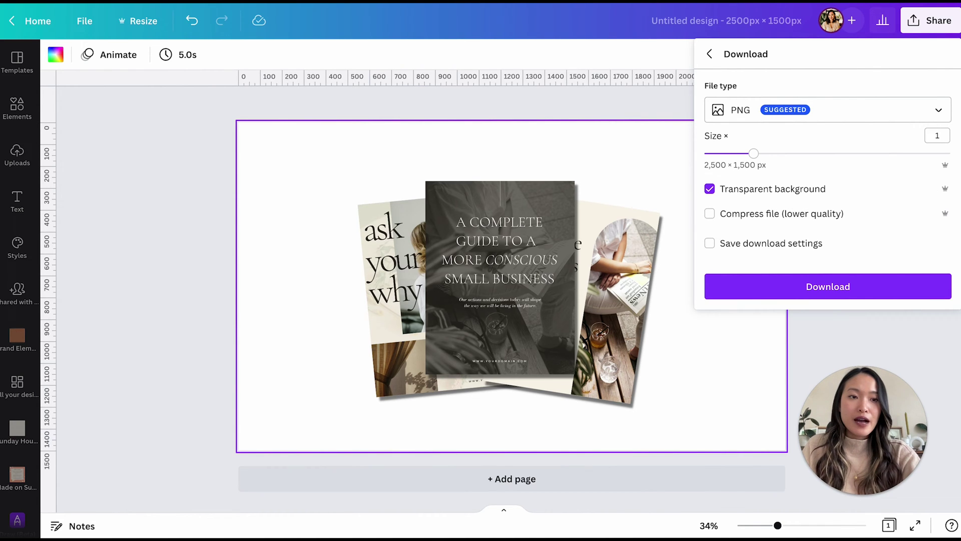
click(782, 292)
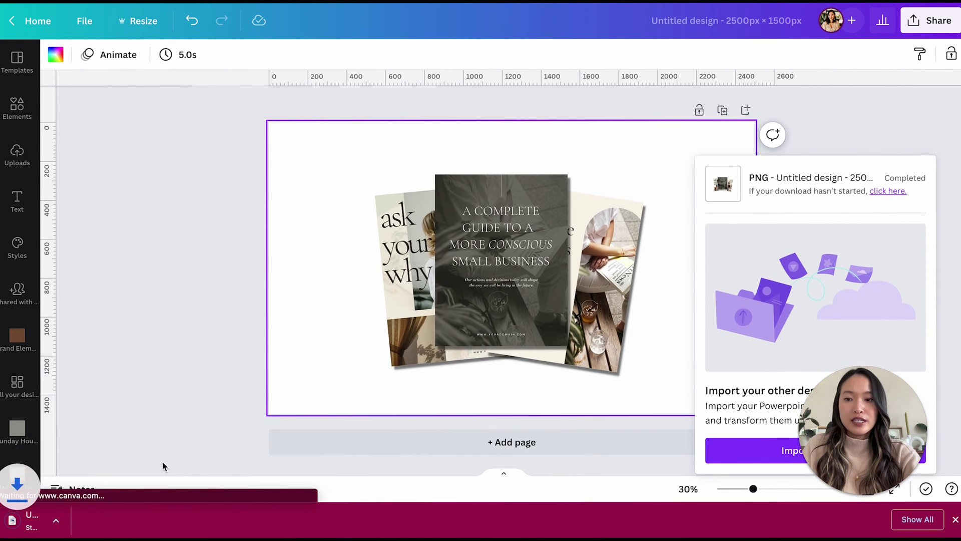
click(72, 518)
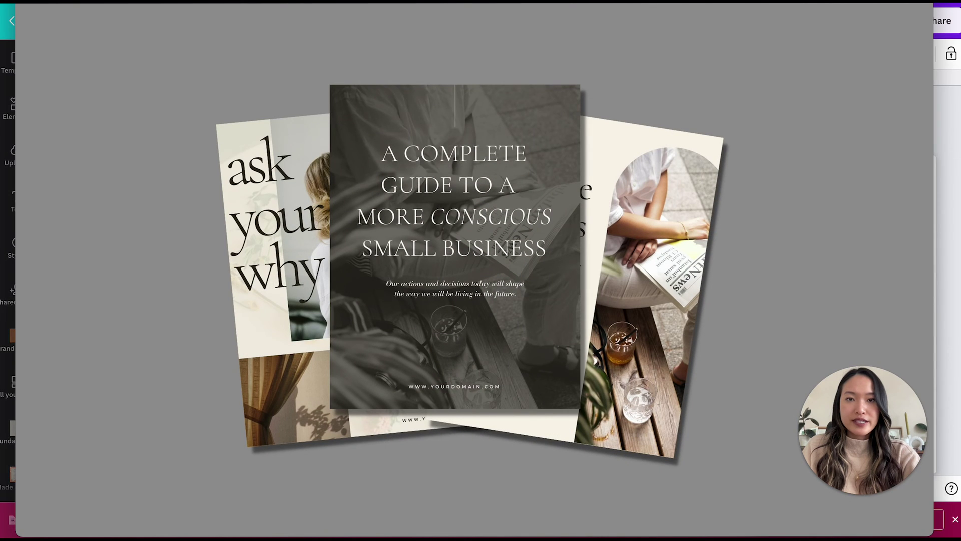
mouse_move(451, 10)
mouse_down()
mouse_move(439, 75)
mouse_move(586, 4)
mouse_move(476, 15)
mouse_move(461, 5)
mouse_up()
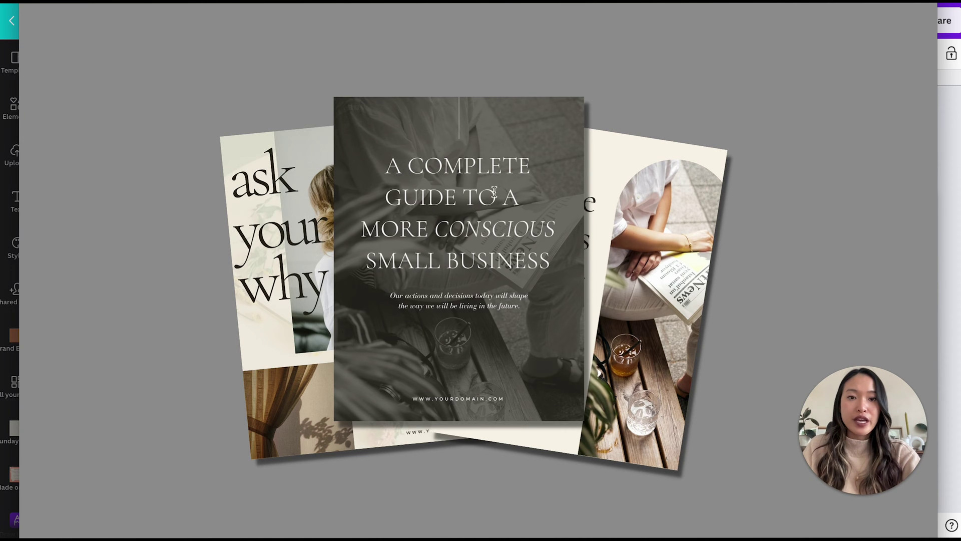
drag(936, 5, 562, 71)
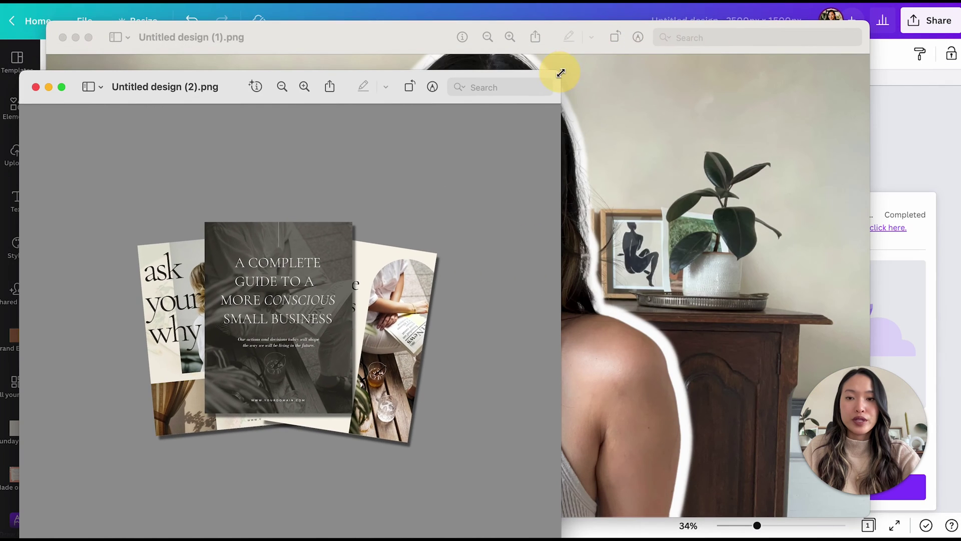
drag(224, 102, 328, 35)
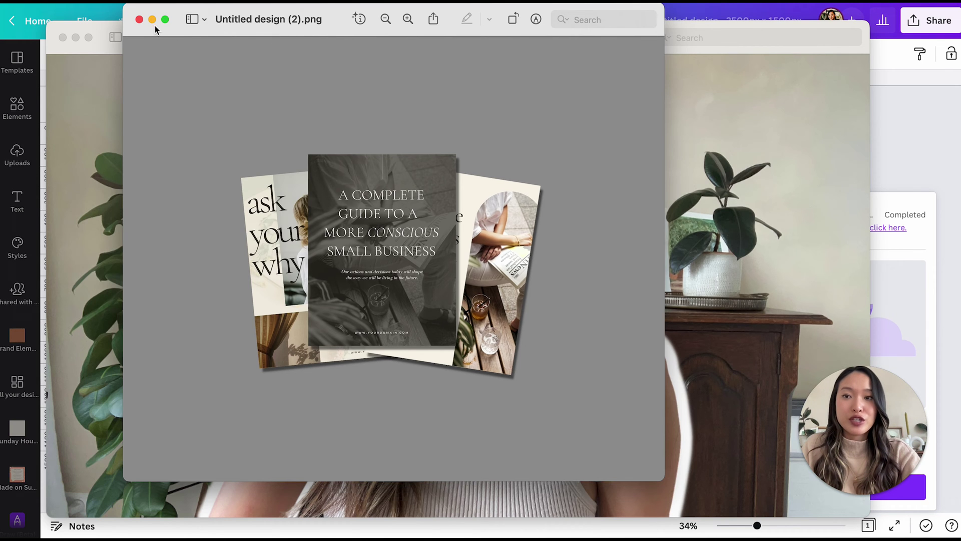
click(139, 20)
- Dismiss the download notice, then search Elements for 'desk' and show Photos results
click(63, 37)
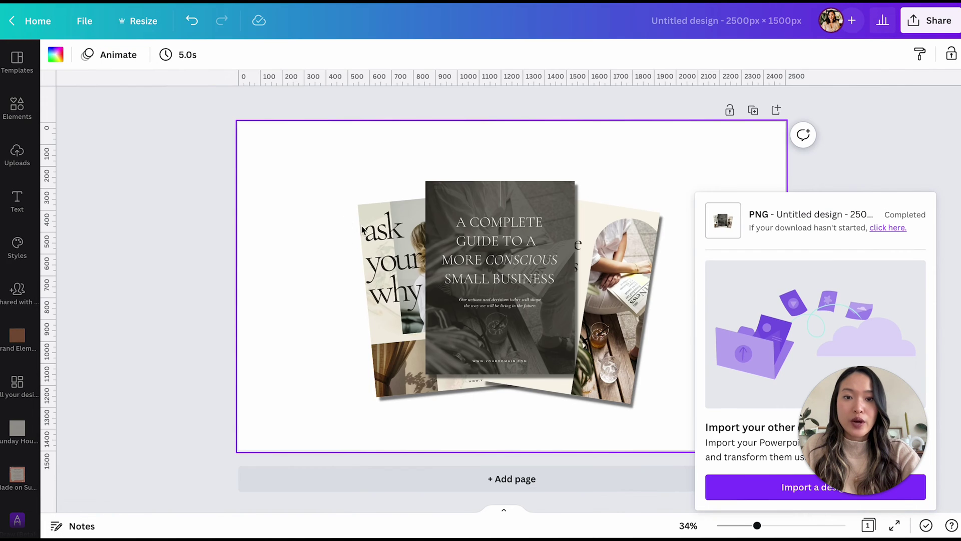
click(858, 167)
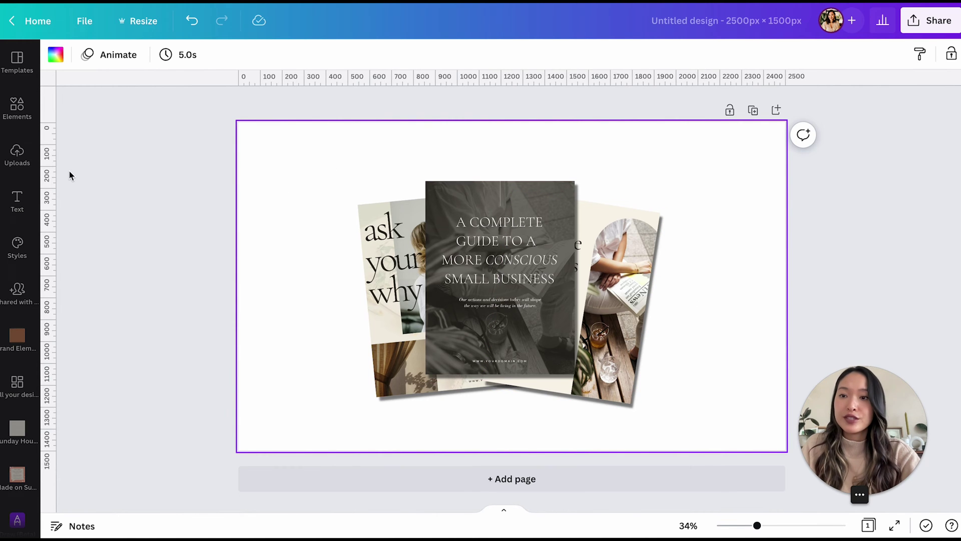
click(17, 108)
click(130, 63)
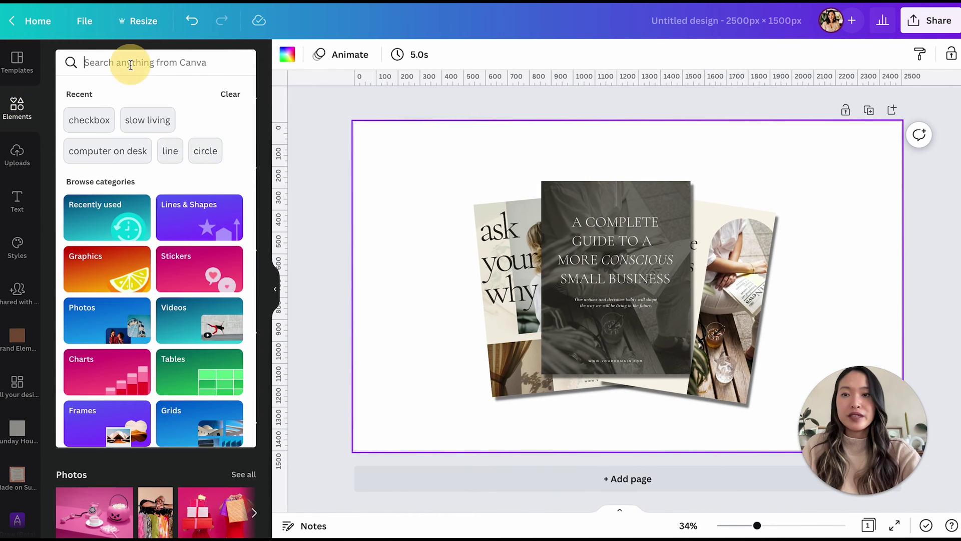
text(desk)
key(Return)
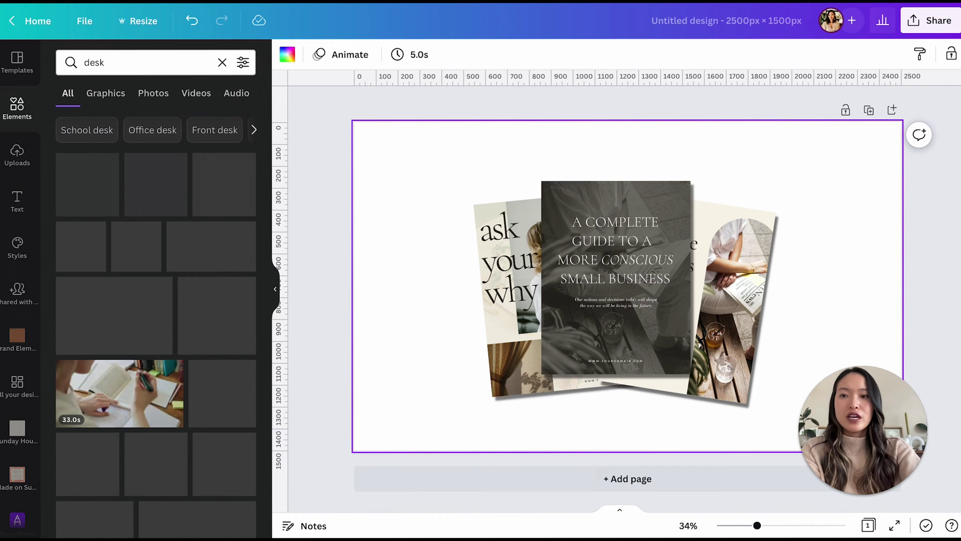
scroll(131, 107, down, 2)
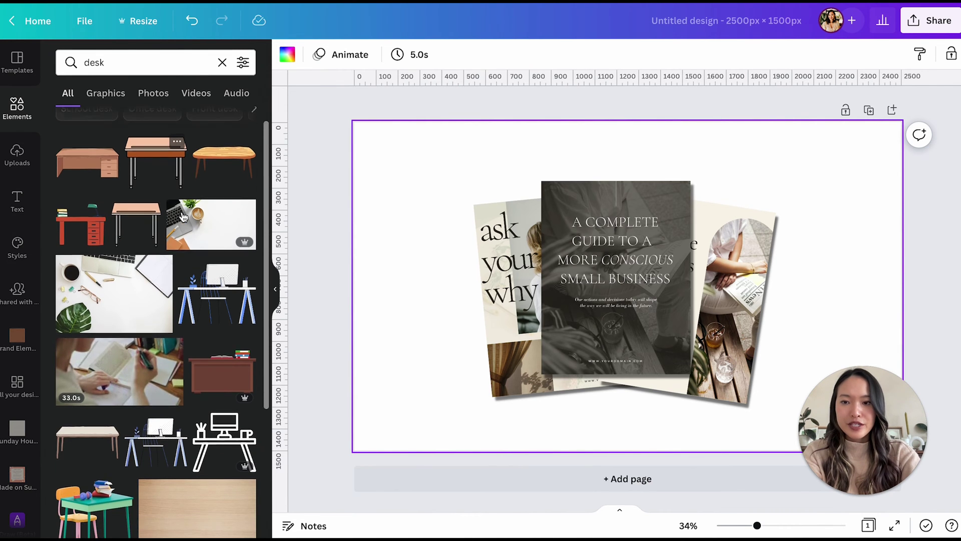
click(153, 93)
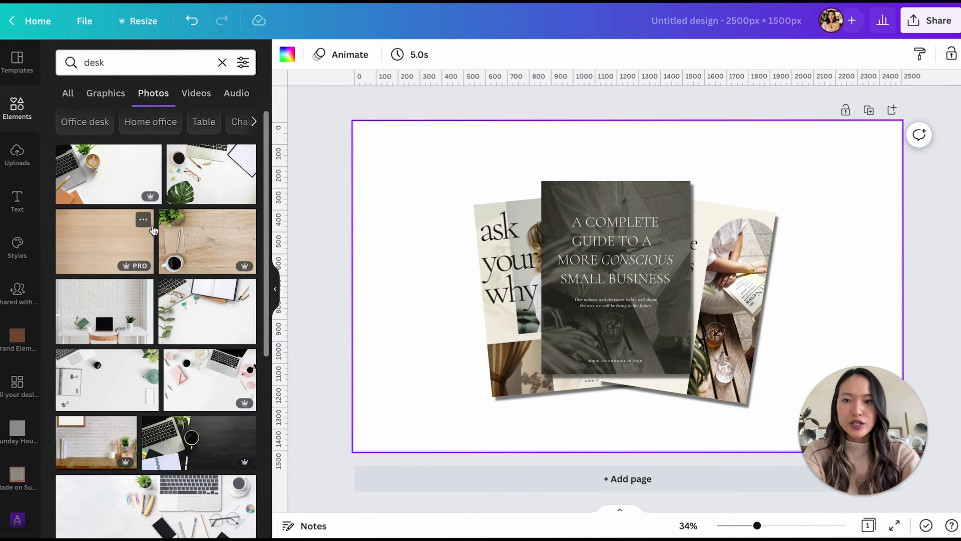
scroll(153, 229, down, 1)
scroll(154, 230, down, 5)
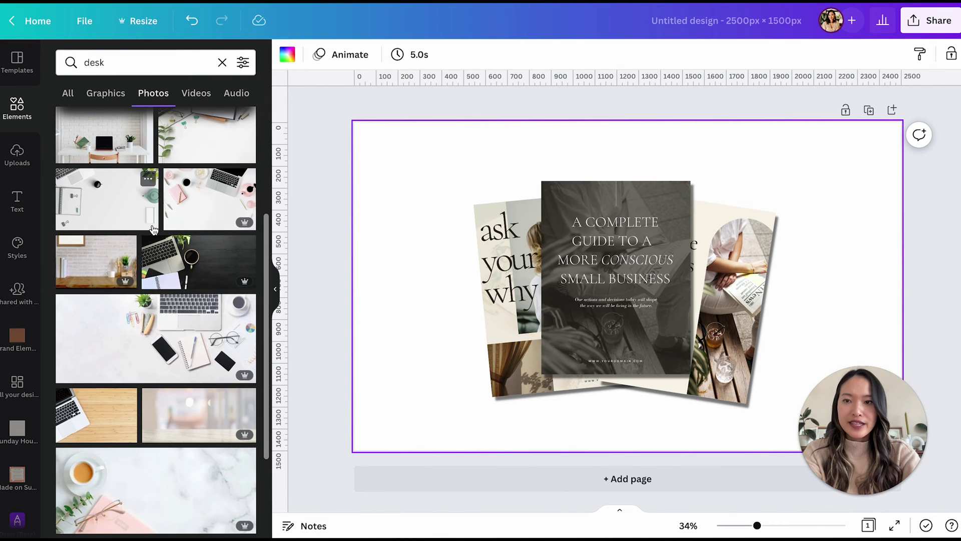
scroll(153, 225, down, 2)
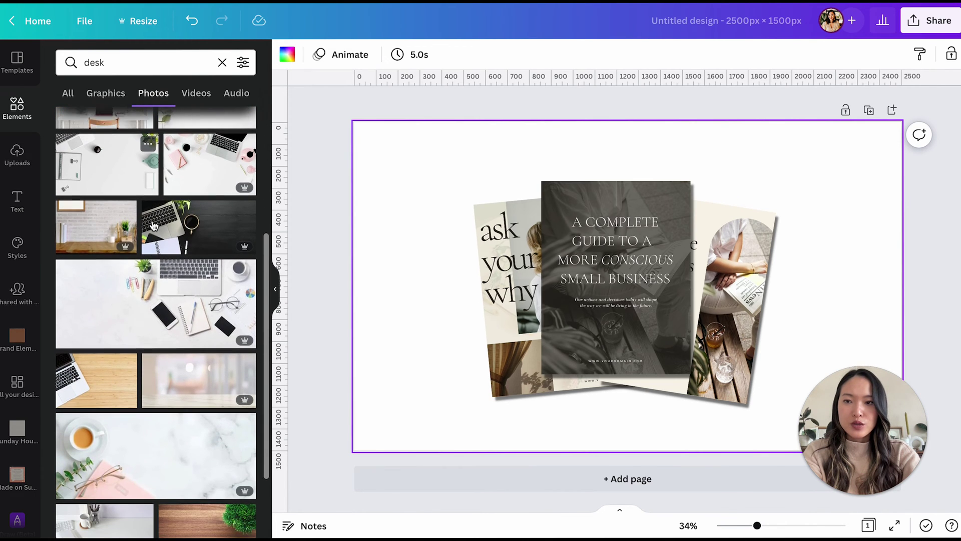
- Add the brick-wall desk photo and stretch it to fill the whole page
click(86, 233)
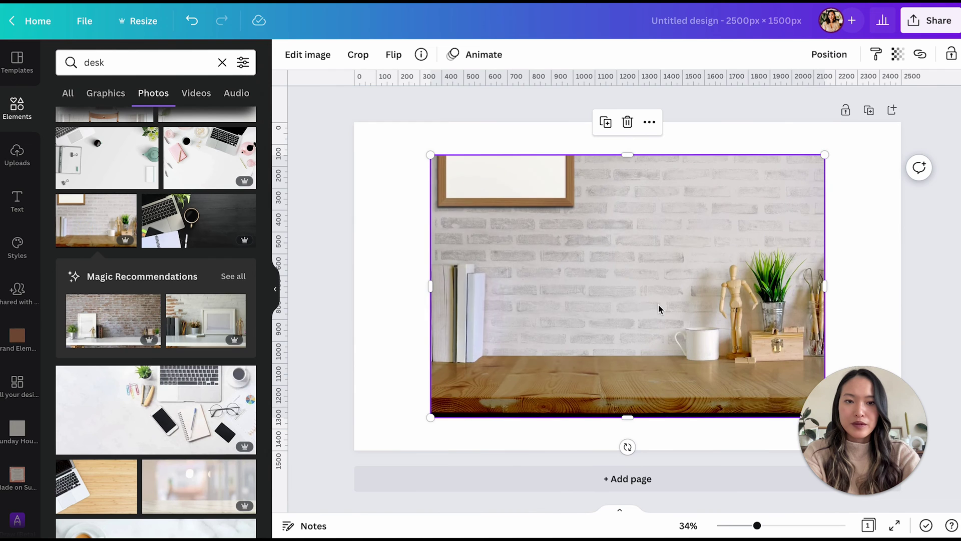
drag(661, 311, 577, 273)
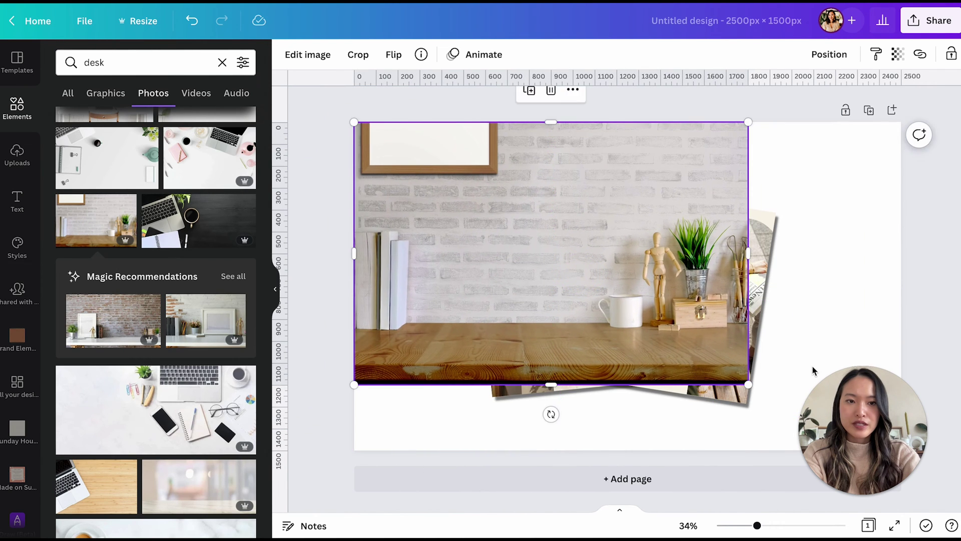
drag(746, 382, 817, 430)
drag(854, 461, 925, 485)
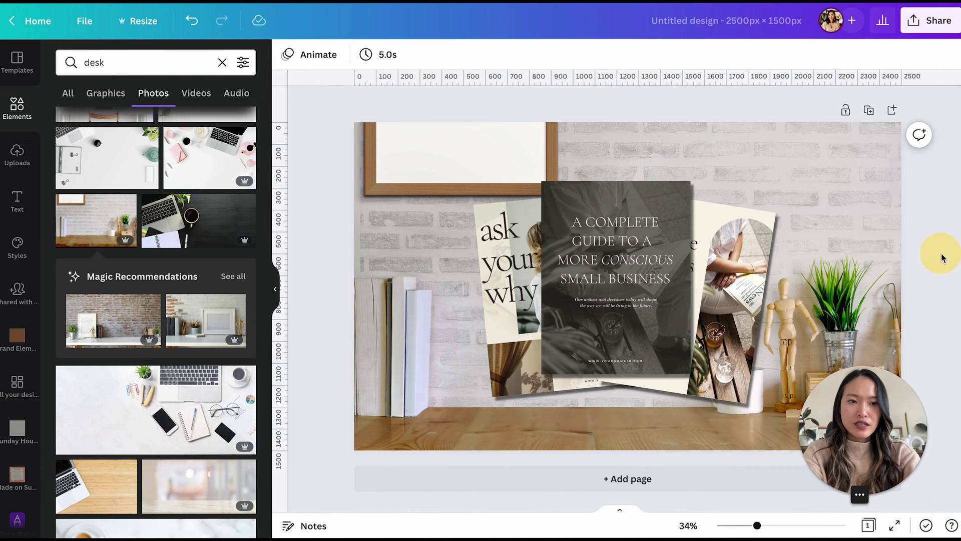
- Select all three covers and move them down onto the desk
click(493, 300)
shift+click(650, 270)
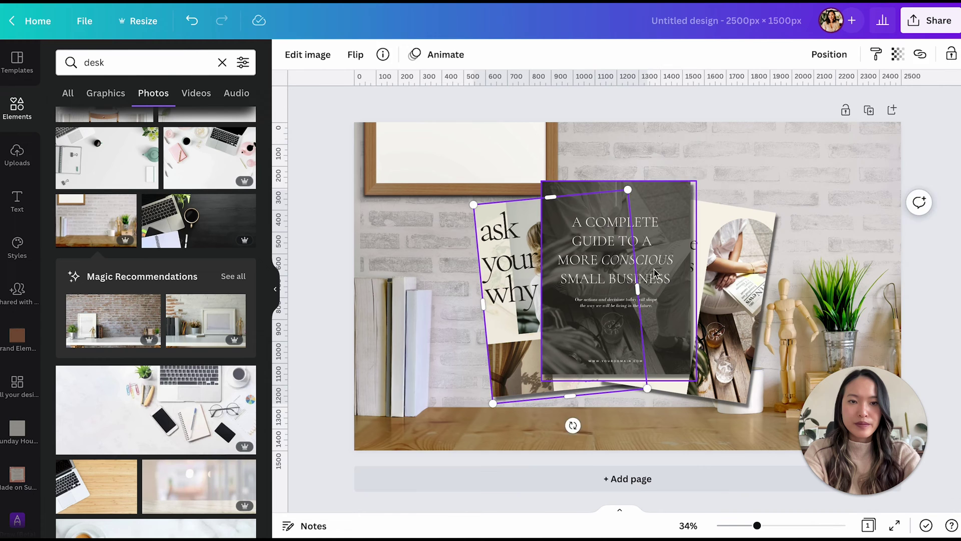
shift+click(733, 283)
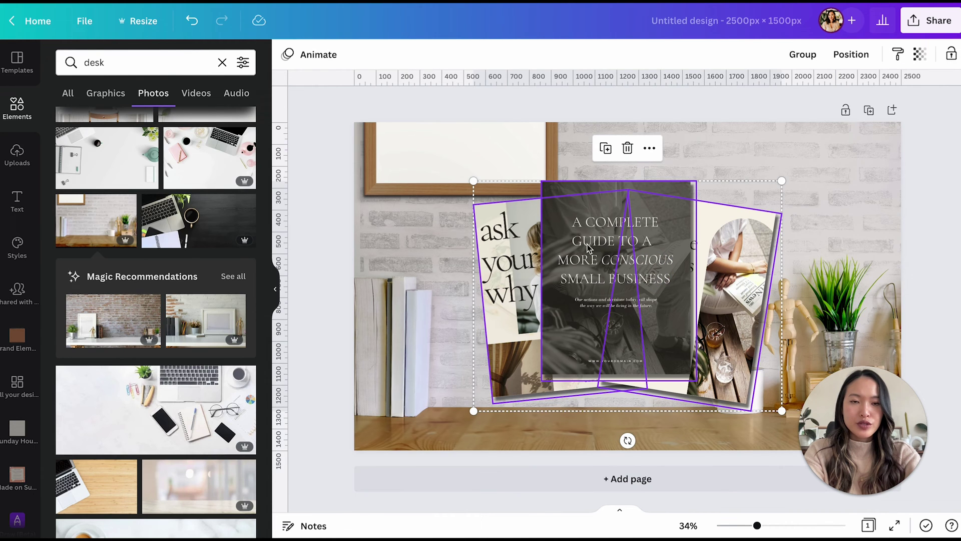
drag(727, 270, 720, 284)
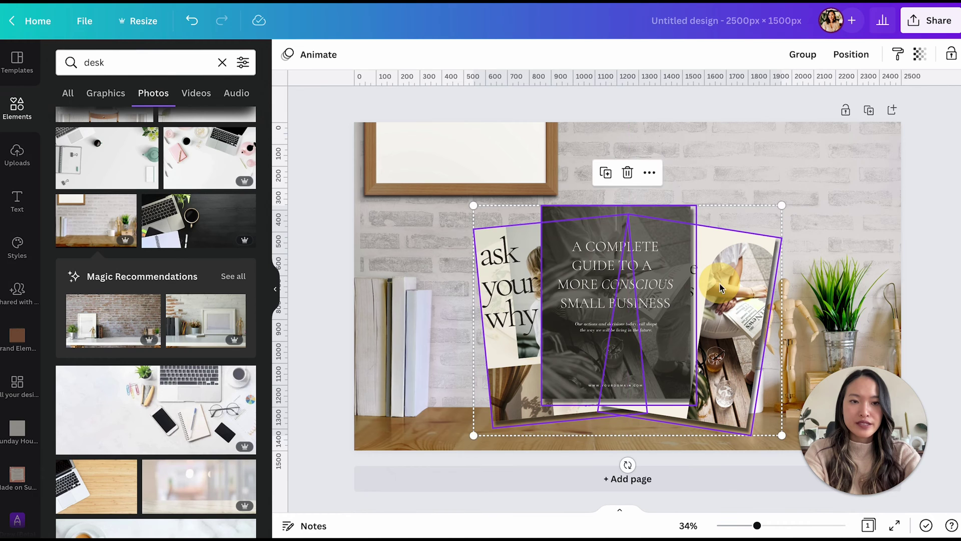
click(941, 265)
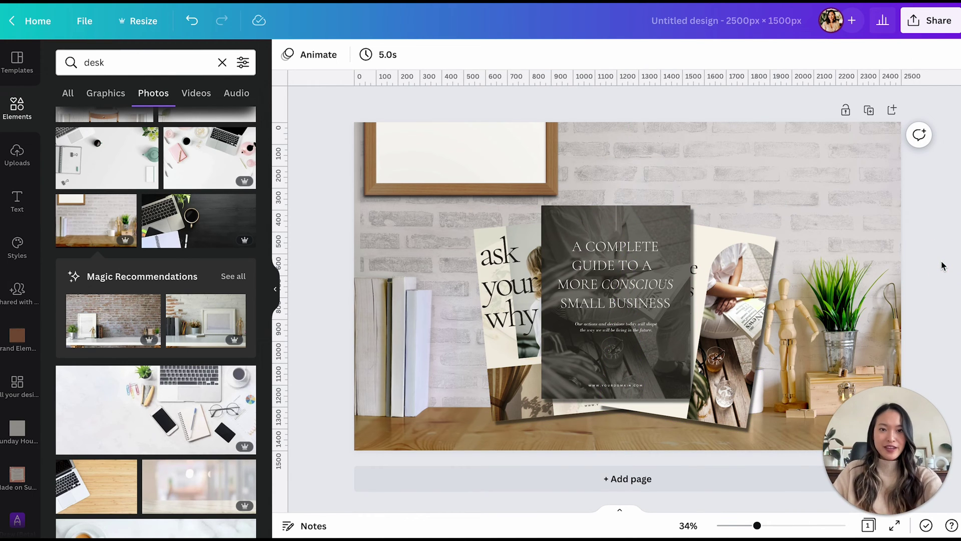
- Replace the background with the grey wall and white plant vase photo
scroll(210, 424, down, 6)
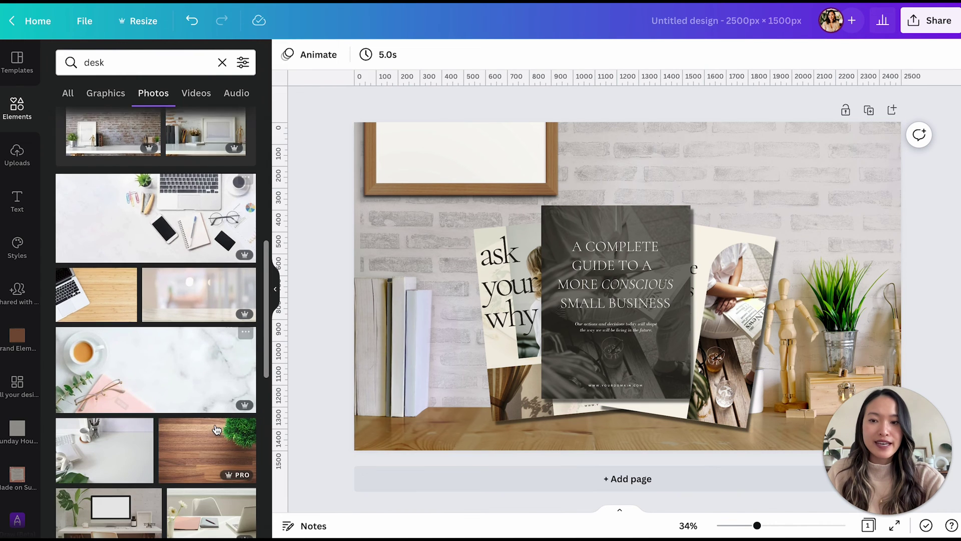
scroll(210, 425, down, 3)
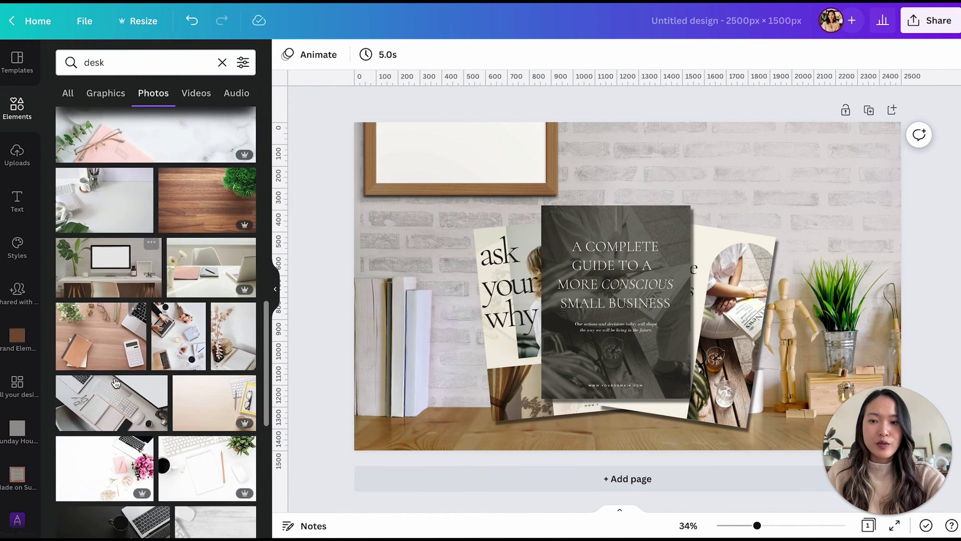
scroll(182, 439, down, 5)
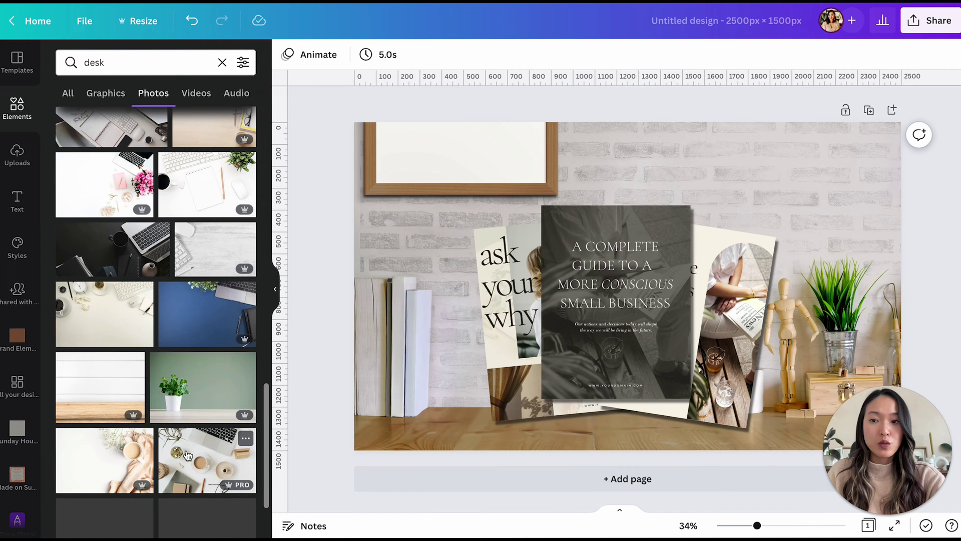
scroll(108, 407, down, 3)
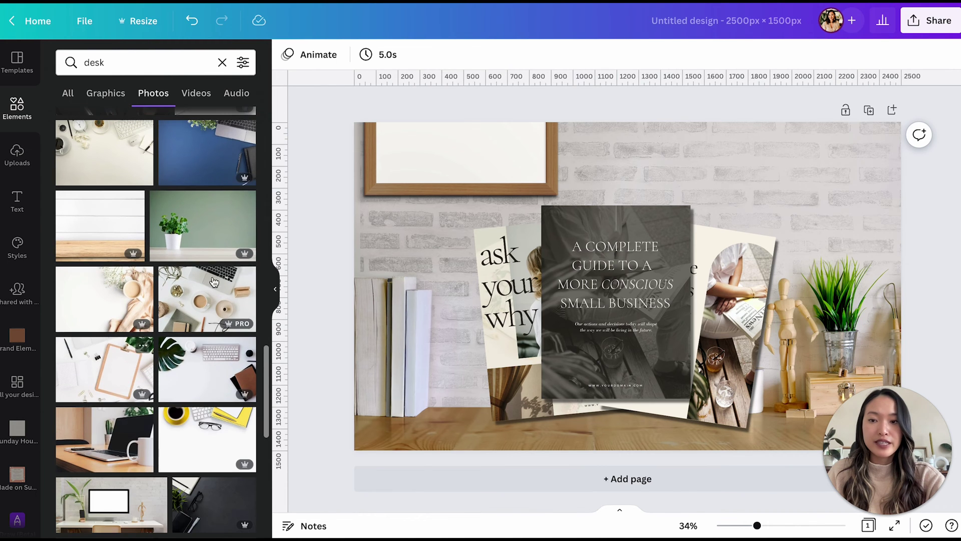
scroll(120, 360, down, 6)
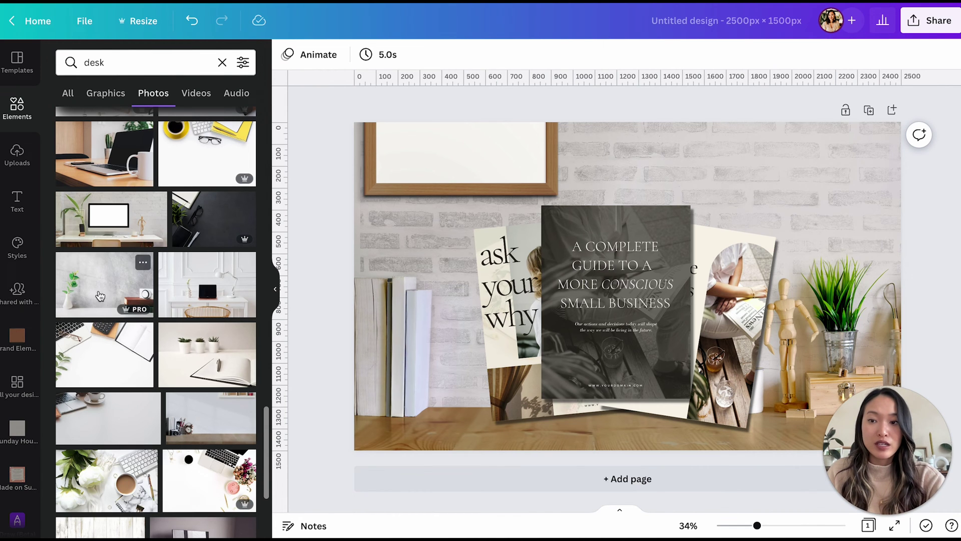
drag(95, 288, 357, 292)
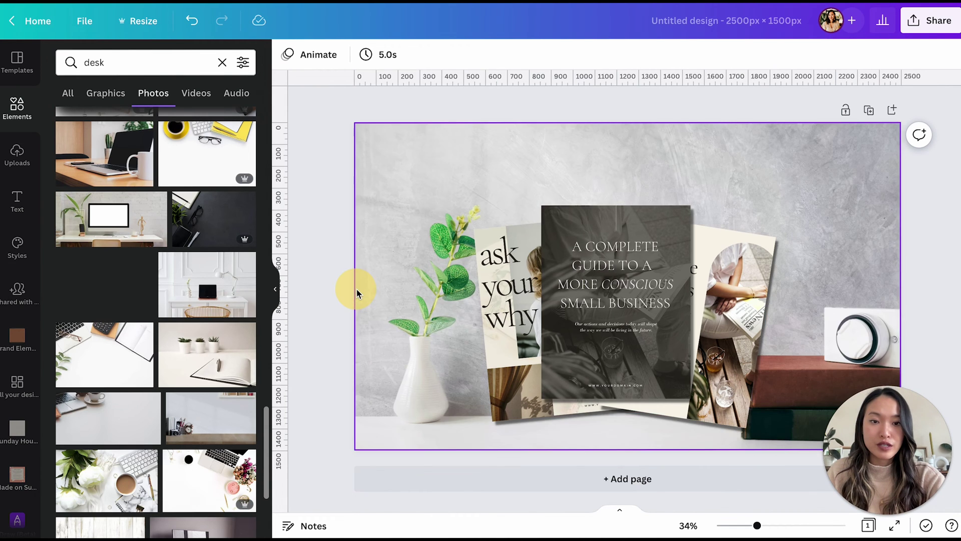
- Select the three covers and lower them slightly on the page
click(534, 341)
shift+click(666, 264)
shift+click(724, 275)
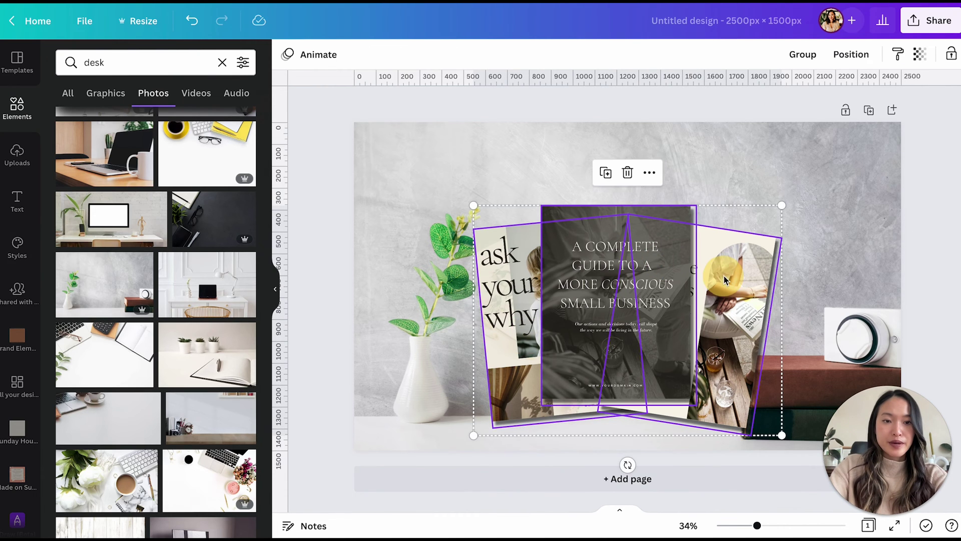
drag(724, 276, 724, 288)
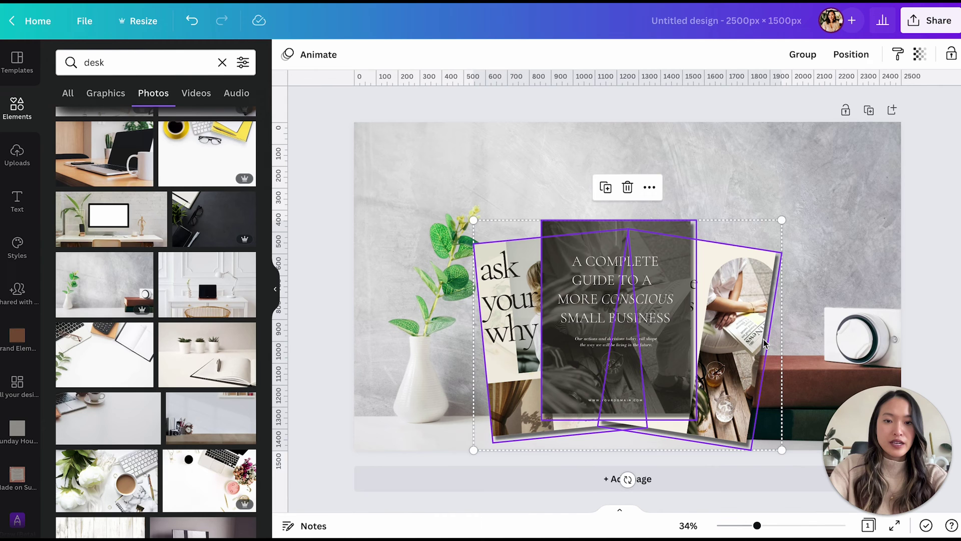
click(938, 191)
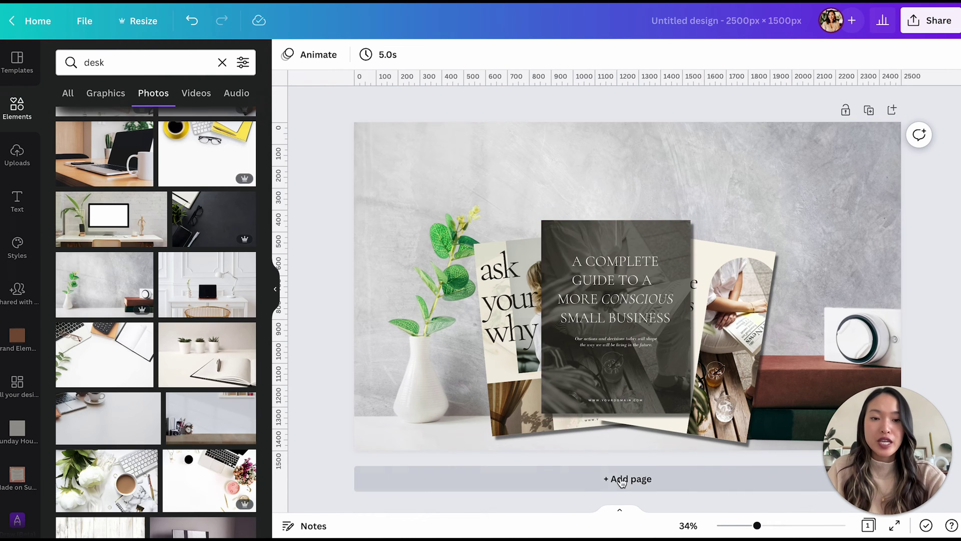
- Add a second page and place the monitor-on-desk photo from the desk results
click(621, 481)
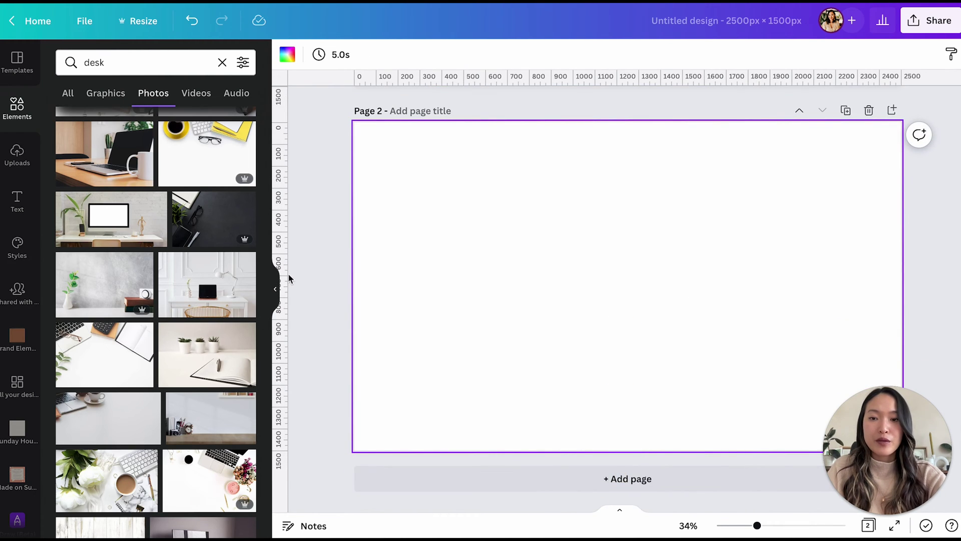
click(275, 289)
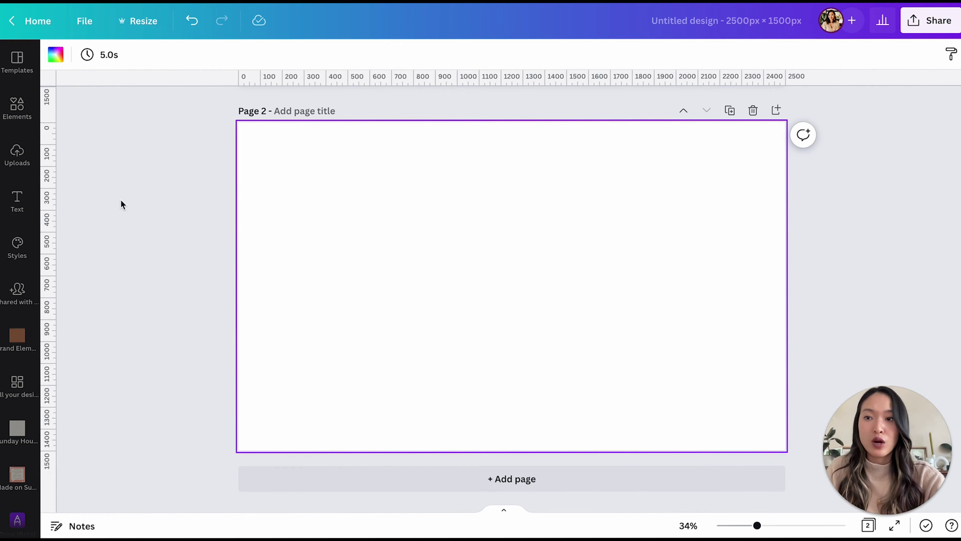
click(18, 150)
scroll(150, 276, up, 3)
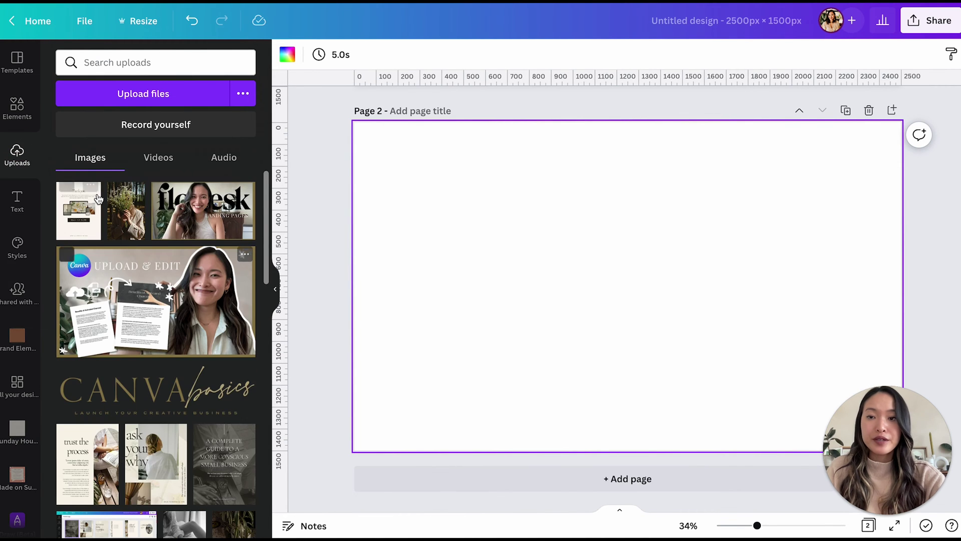
click(24, 120)
scroll(120, 261, up, 1)
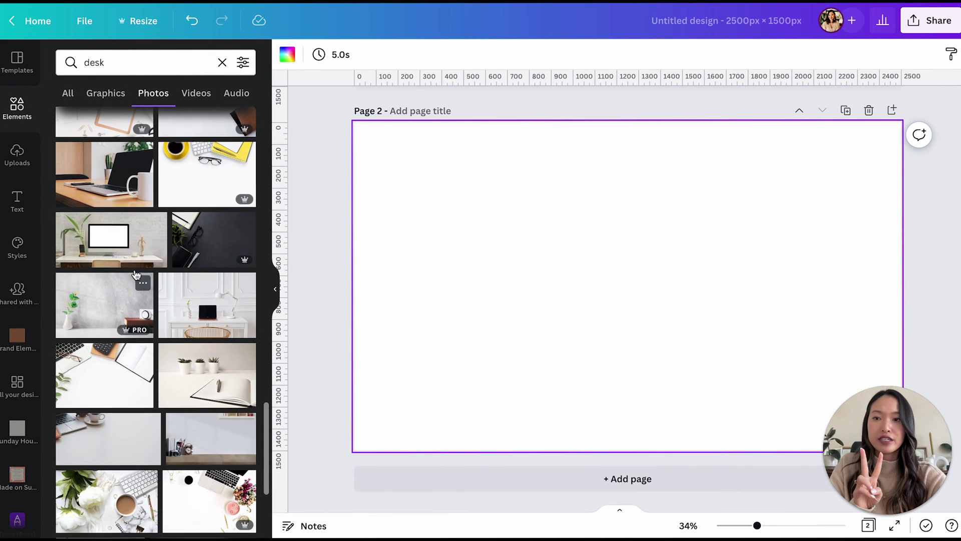
click(127, 249)
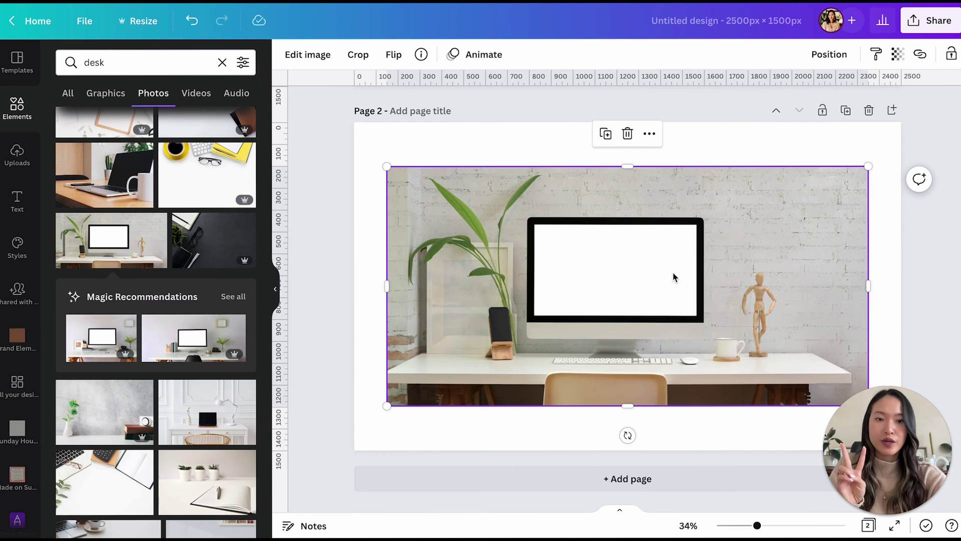
- Stretch the monitor photo to fill Page 2 from the top-left corner
drag(673, 274, 640, 229)
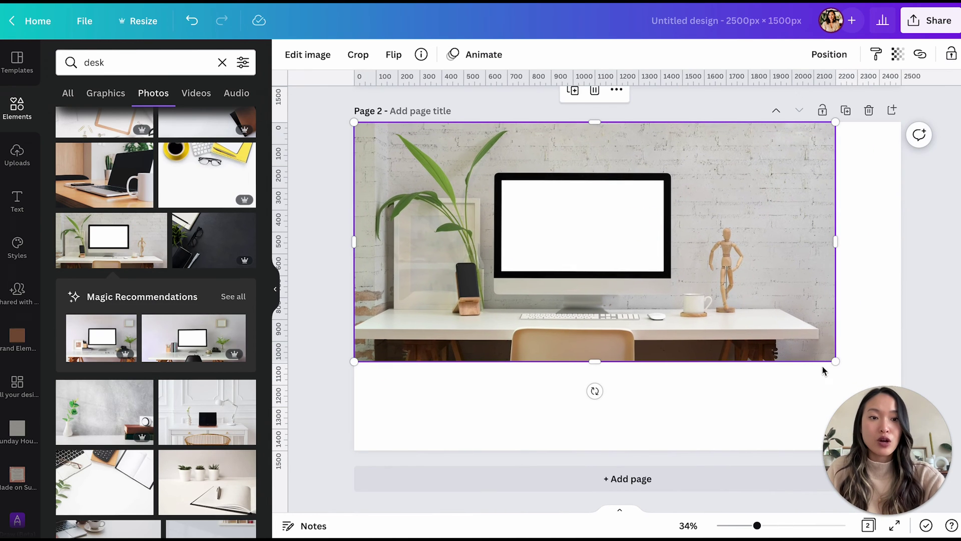
drag(850, 373, 937, 415)
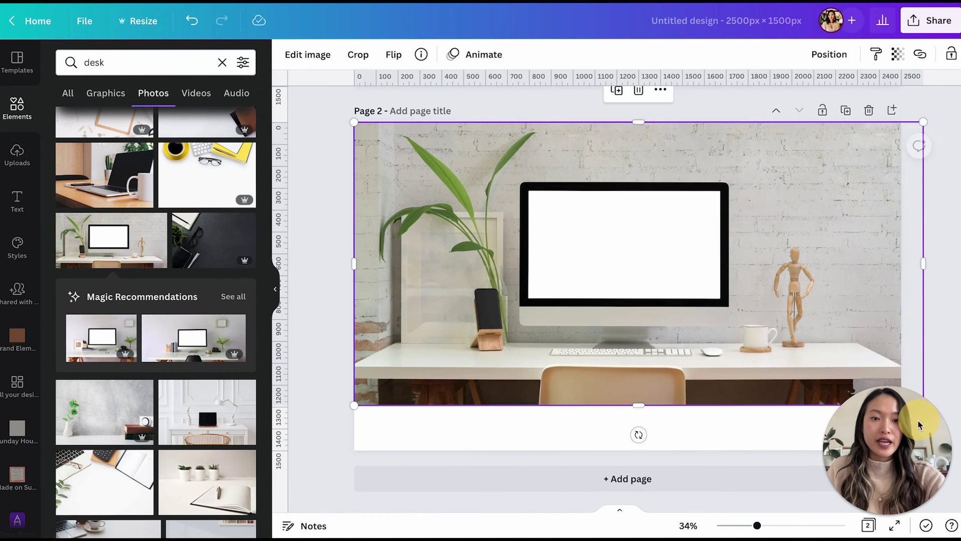
drag(637, 408, 634, 457)
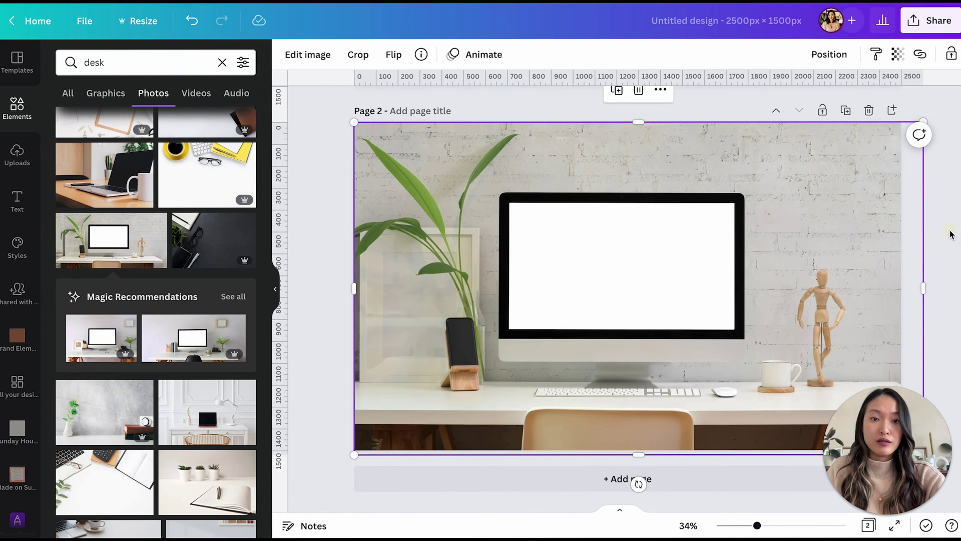
click(950, 234)
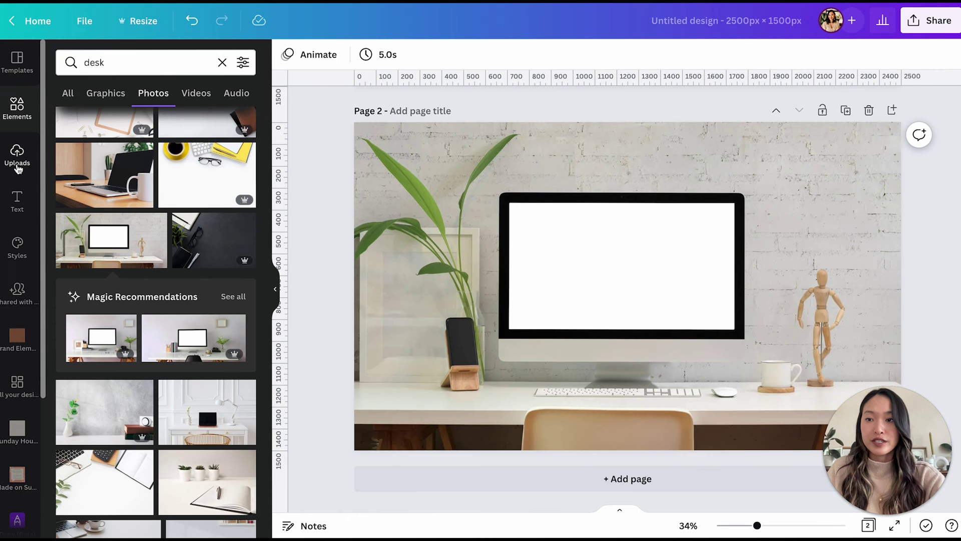
click(17, 156)
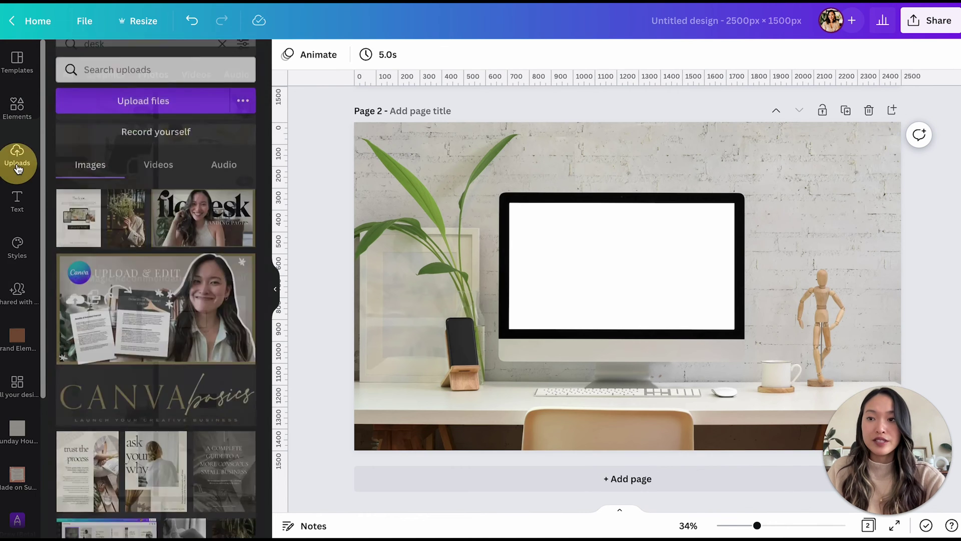
click(18, 155)
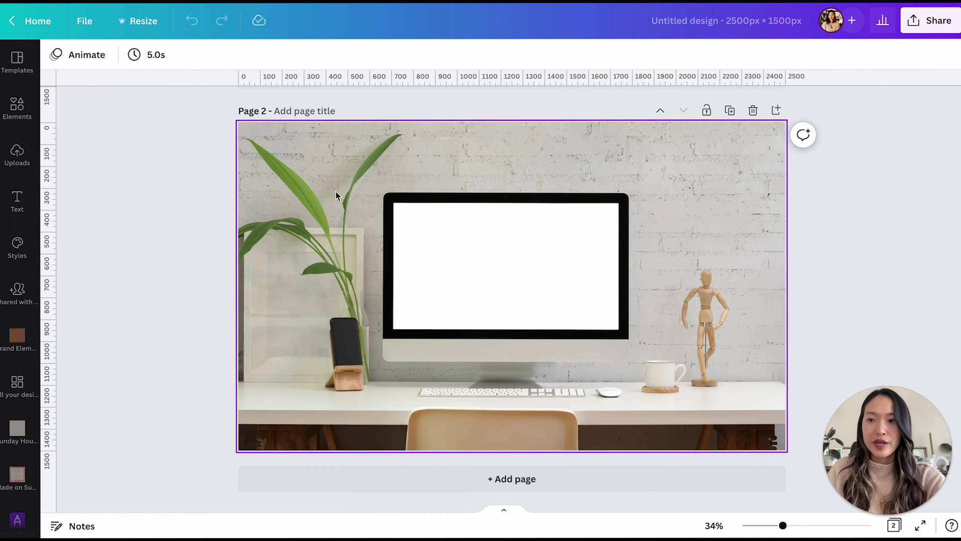
- Add the single-image sky-and-hills grid from Elements to Page 2
click(20, 159)
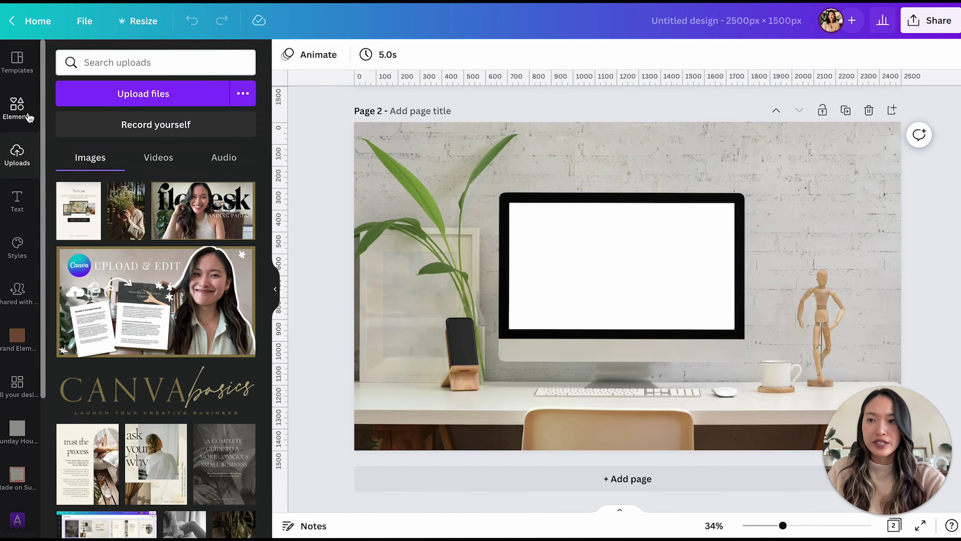
click(29, 117)
scroll(145, 190, down, 10)
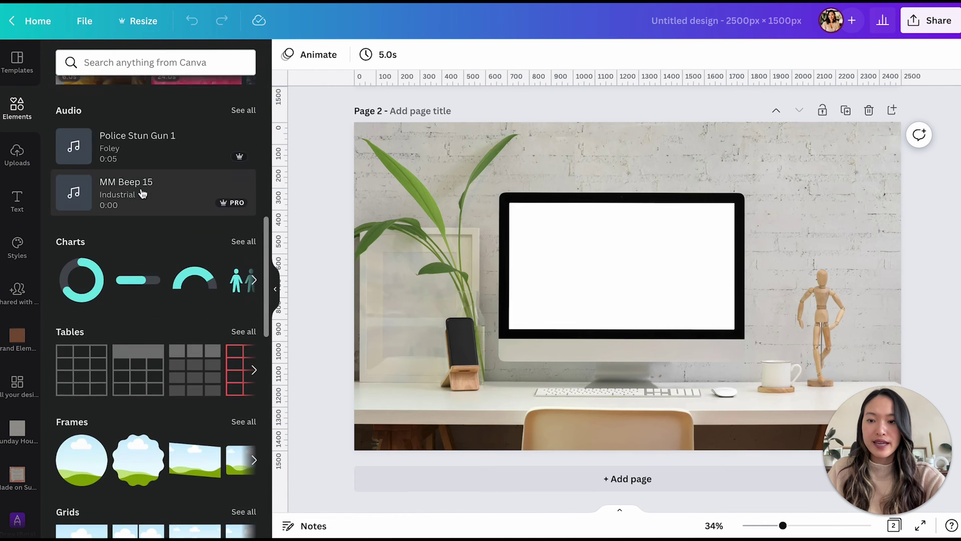
scroll(143, 194, down, 4)
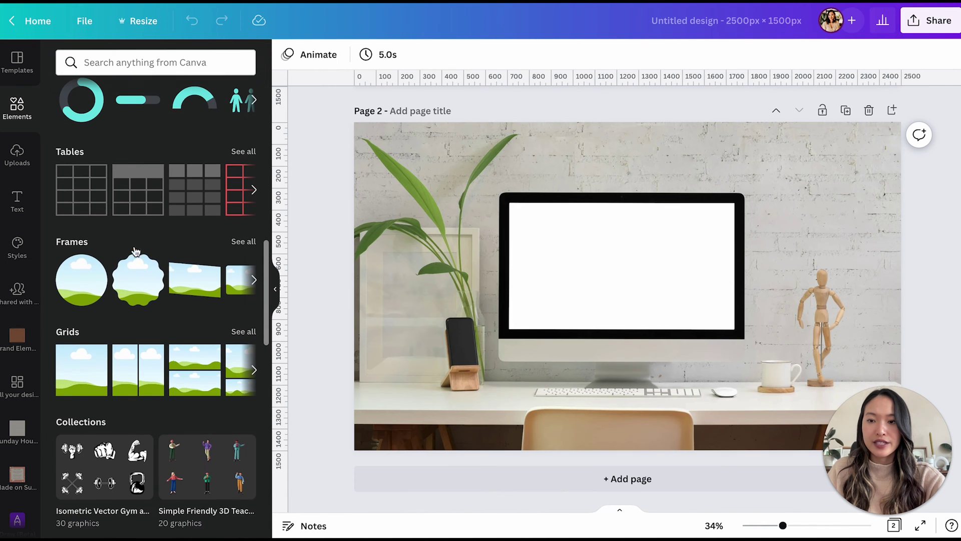
click(85, 389)
click(278, 306)
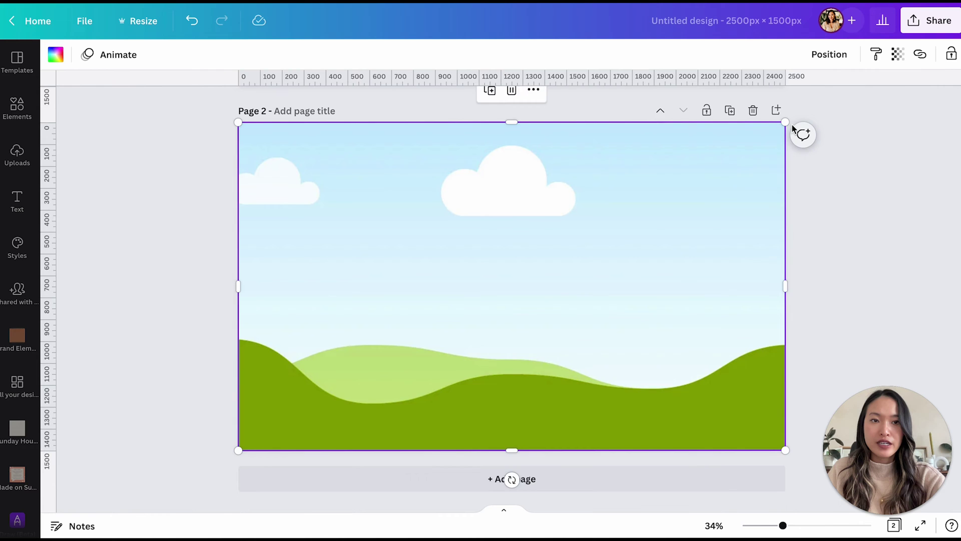
- Resize and move the sky grid so it exactly fills the monitor screen
drag(781, 123, 440, 326)
drag(369, 387, 521, 258)
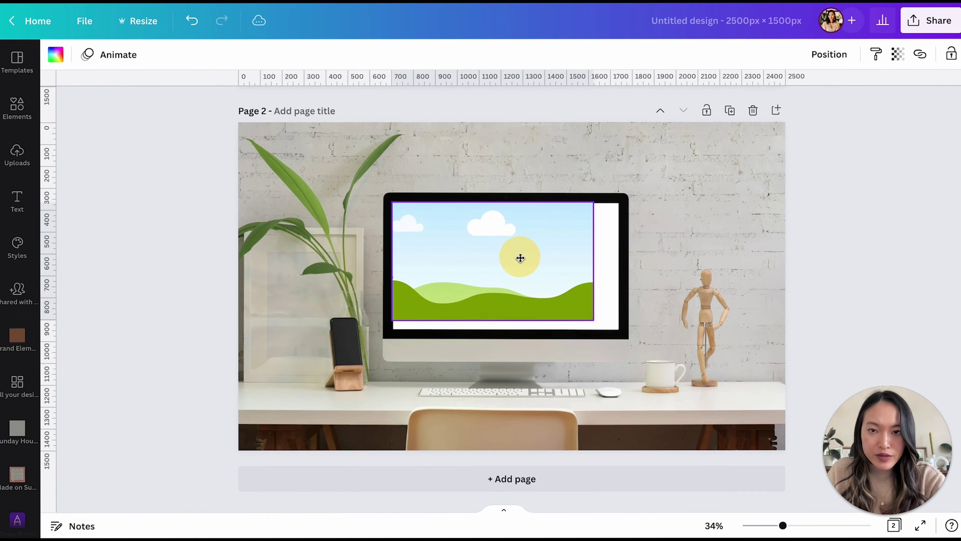
drag(593, 319, 620, 330)
click(672, 344)
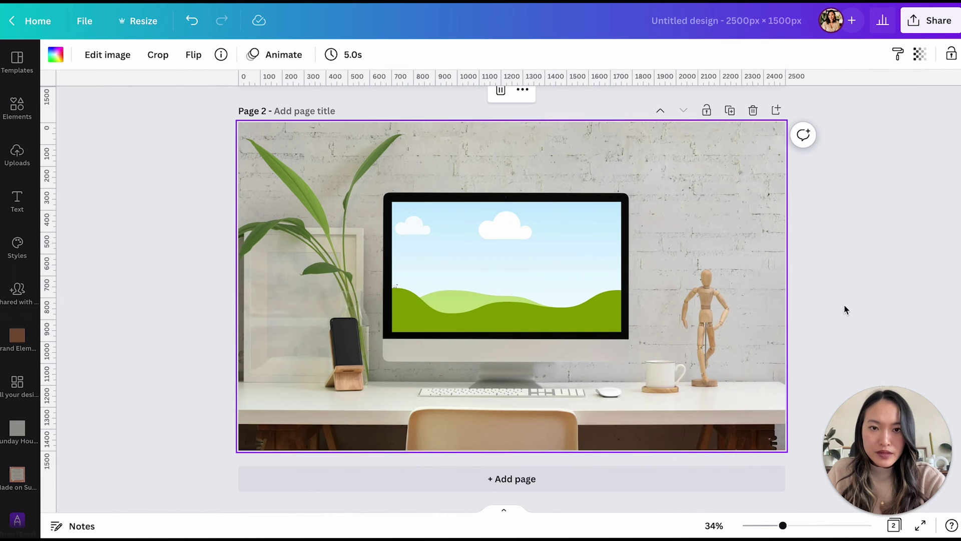
drag(536, 274, 535, 268)
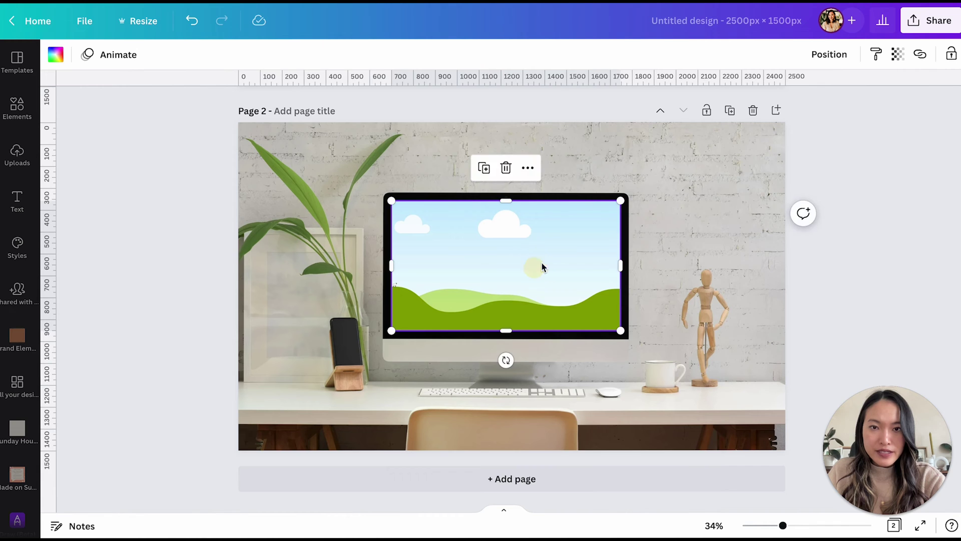
click(841, 266)
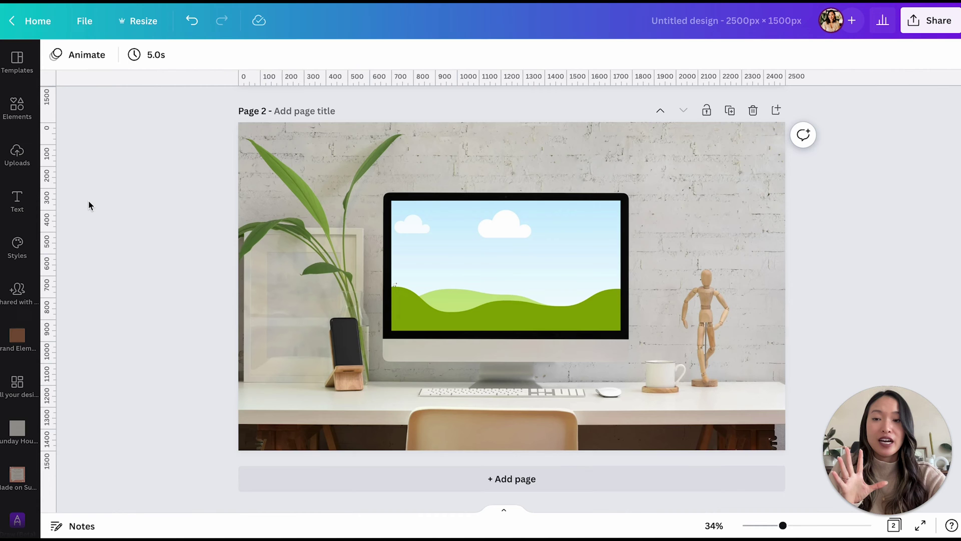
- Drop the 'A Complete Guide to a More Conscious Small Business' cover from Uploads onto the monitor
click(17, 153)
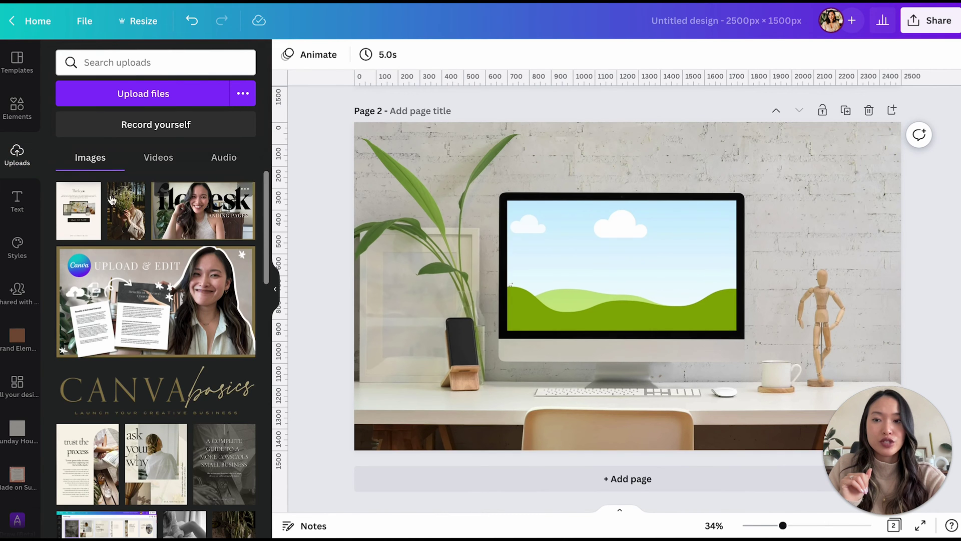
scroll(117, 467, down, 1)
scroll(116, 467, down, 3)
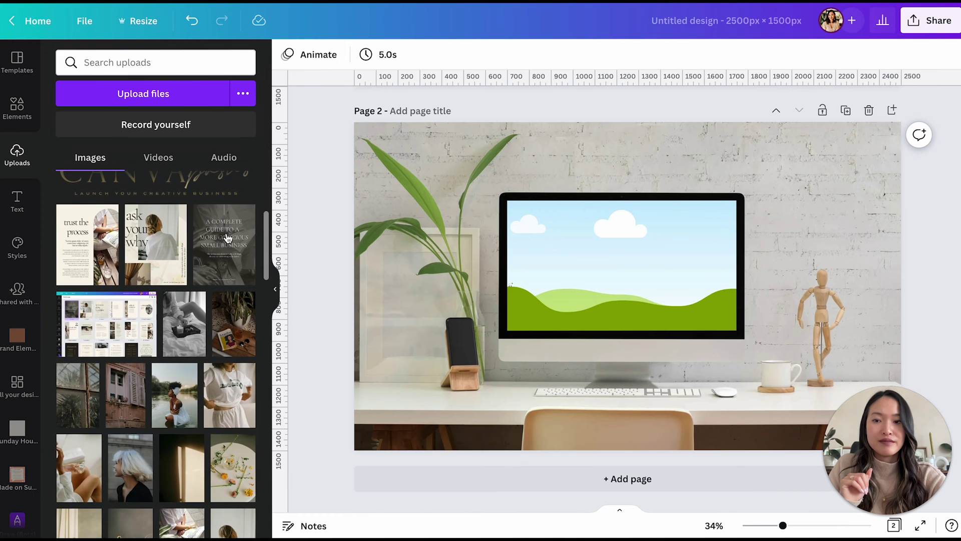
drag(221, 260, 567, 260)
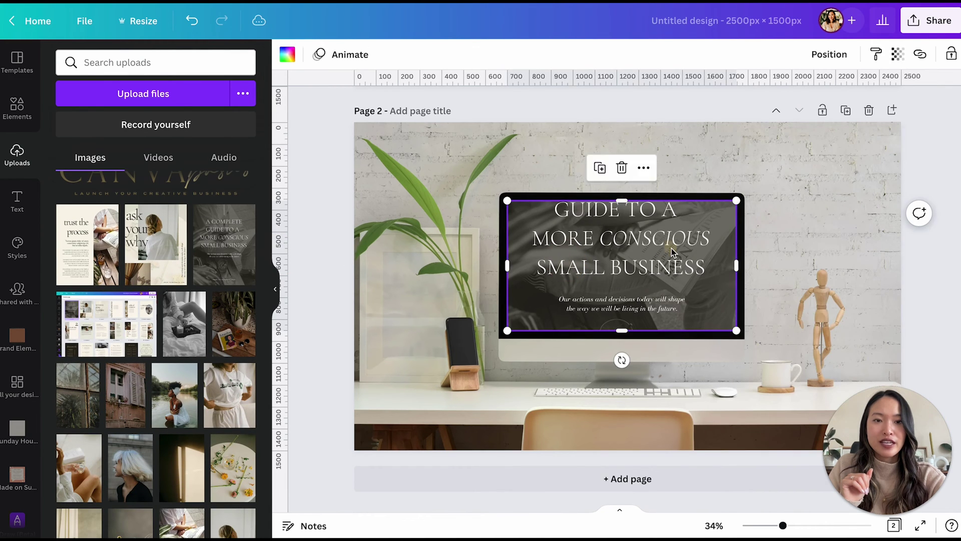
- Shift the cover down inside the screen so its title shows
double_click(651, 245)
drag(651, 245, 653, 286)
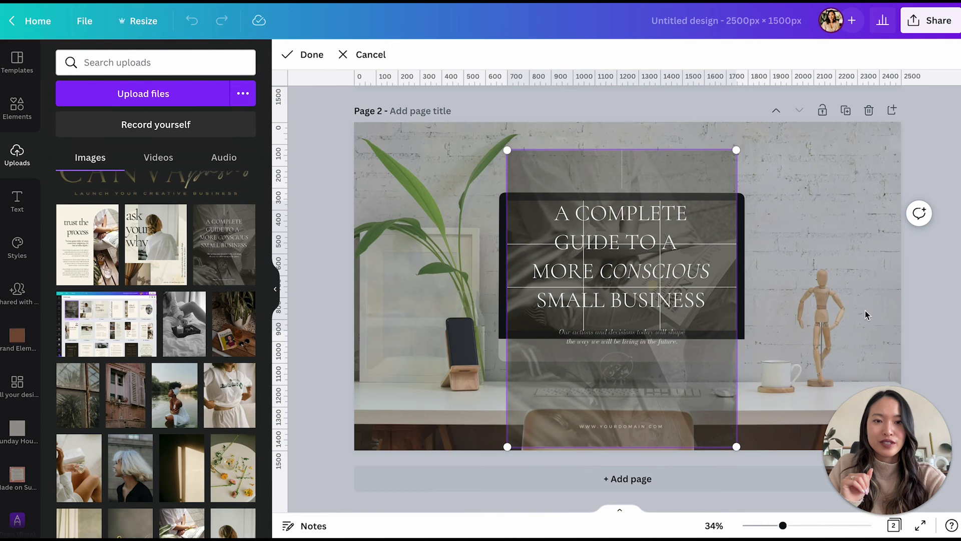
click(882, 316)
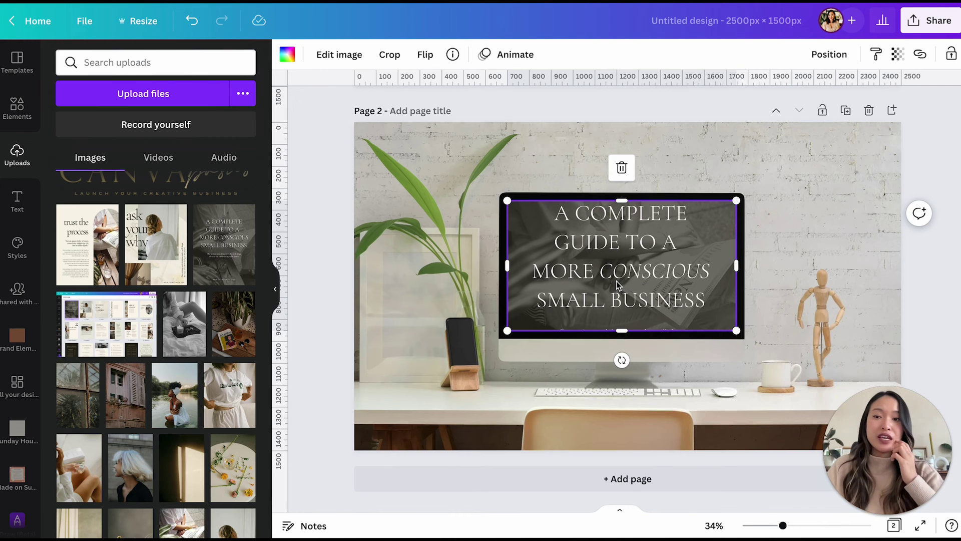
click(936, 298)
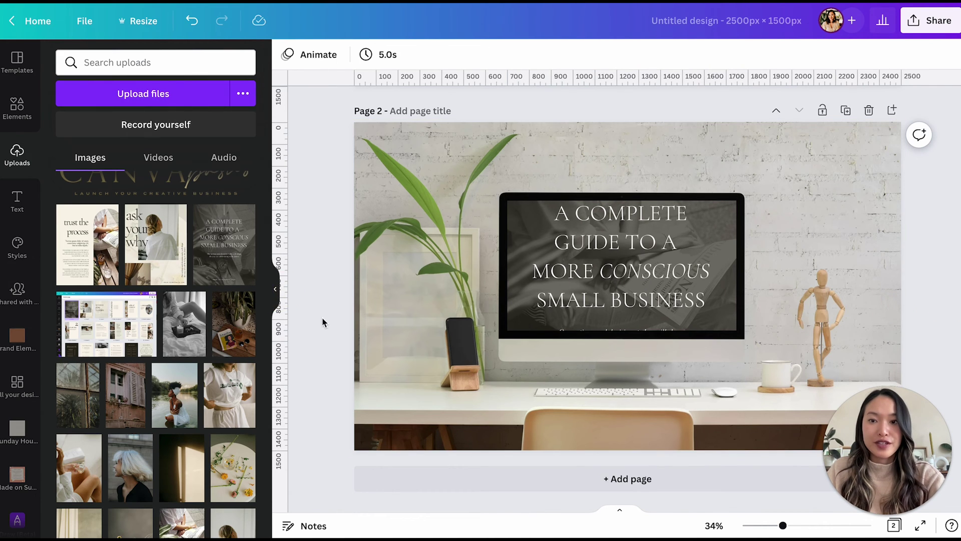
click(275, 292)
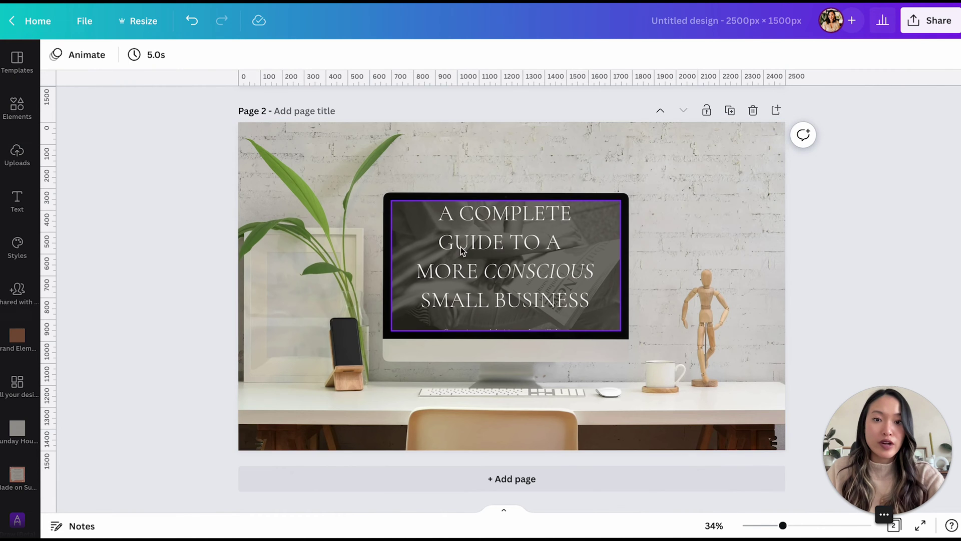
- Swap the cover for the page-overview screenshot, shifted down to fit the monitor screen
click(16, 156)
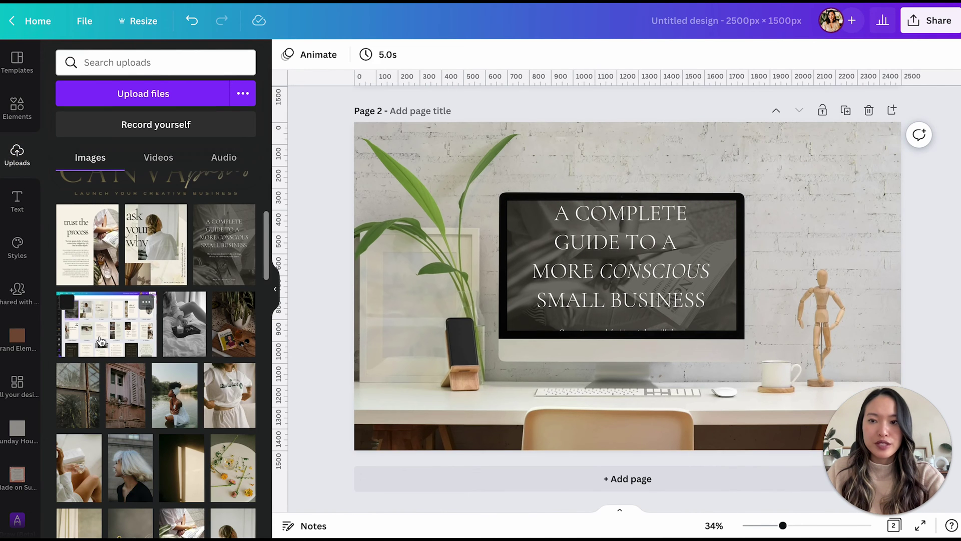
drag(72, 340, 590, 267)
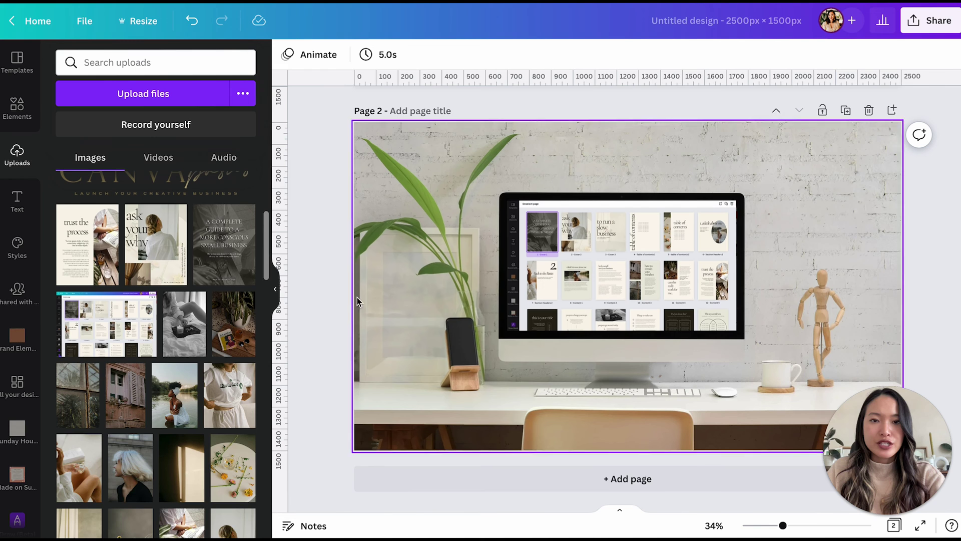
click(275, 290)
double_click(488, 280)
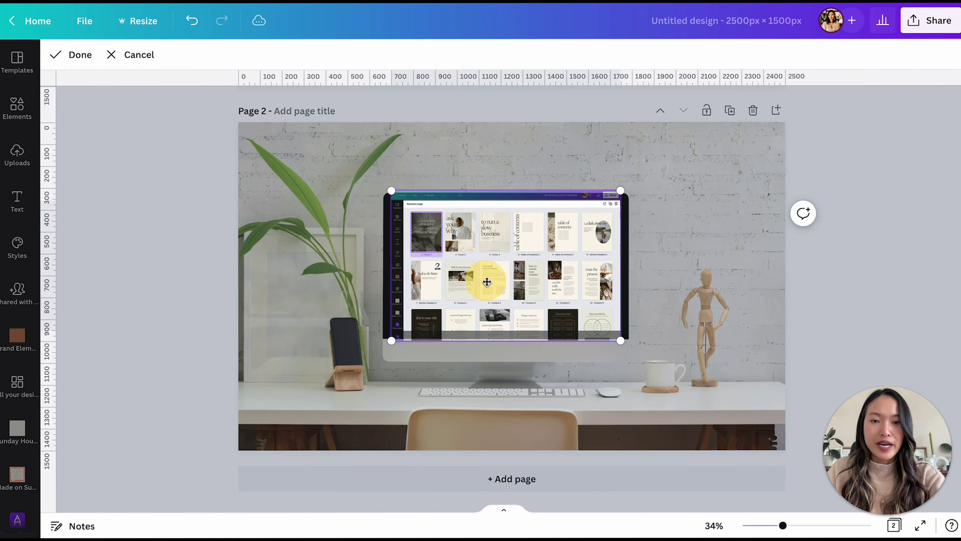
drag(489, 263, 491, 290)
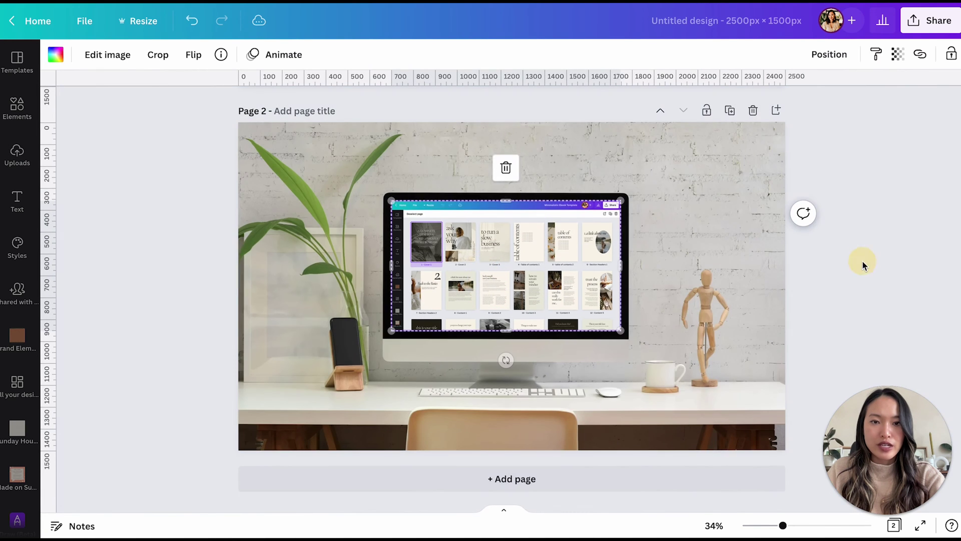
click(860, 262)
click(886, 271)
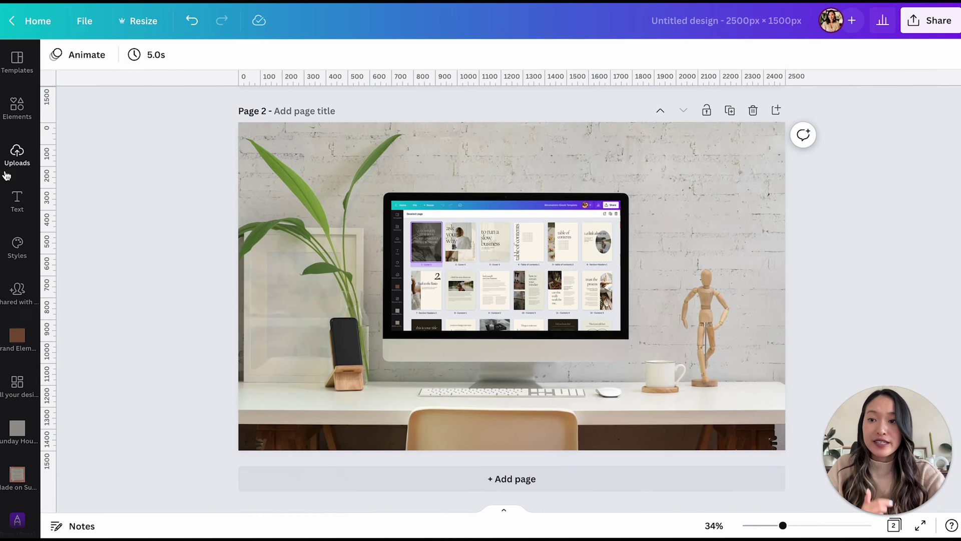
- Drop the 54.3 s website scroll-through clip from uploaded Videos into the monitor and check playback
click(15, 153)
scroll(206, 259, down, 15)
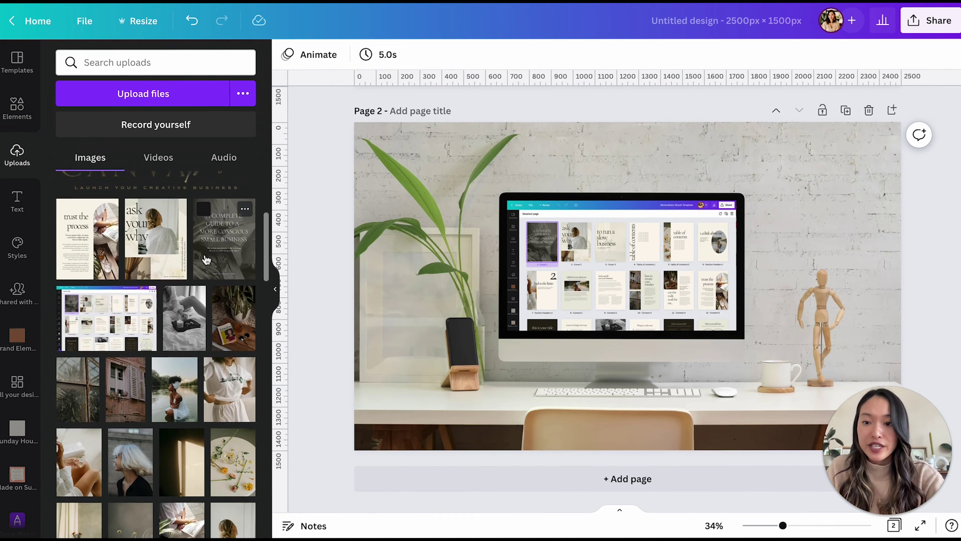
click(159, 158)
scroll(193, 300, down, 5)
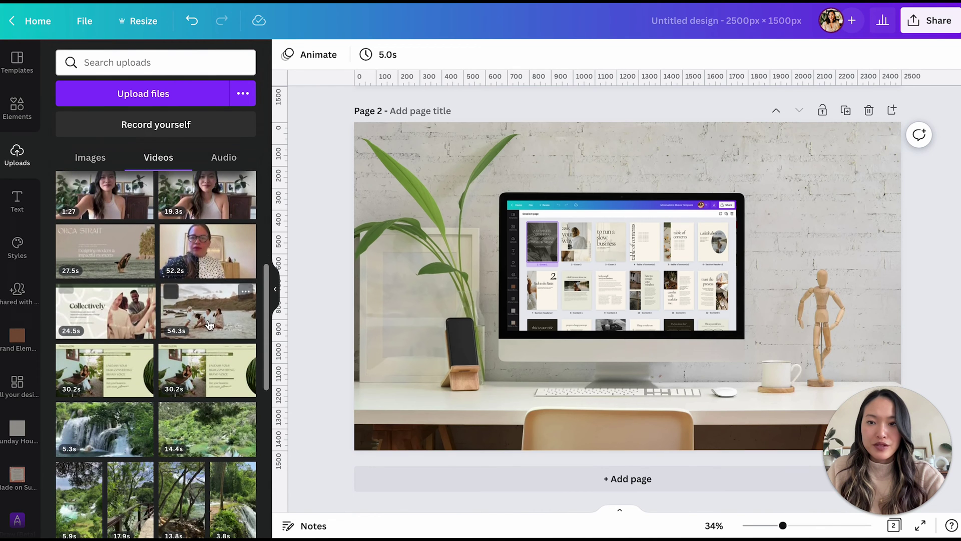
drag(217, 321, 563, 294)
click(276, 290)
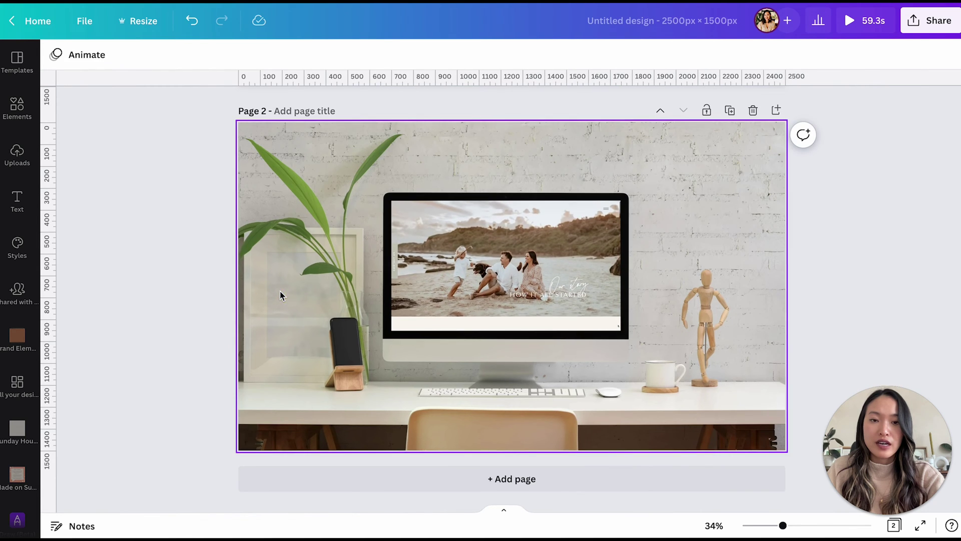
click(505, 266)
click(684, 344)
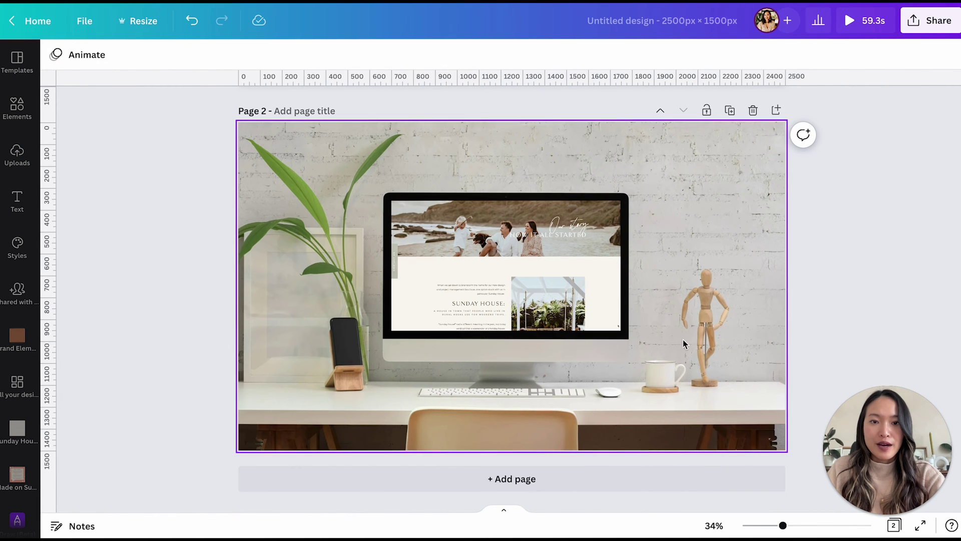
click(533, 289)
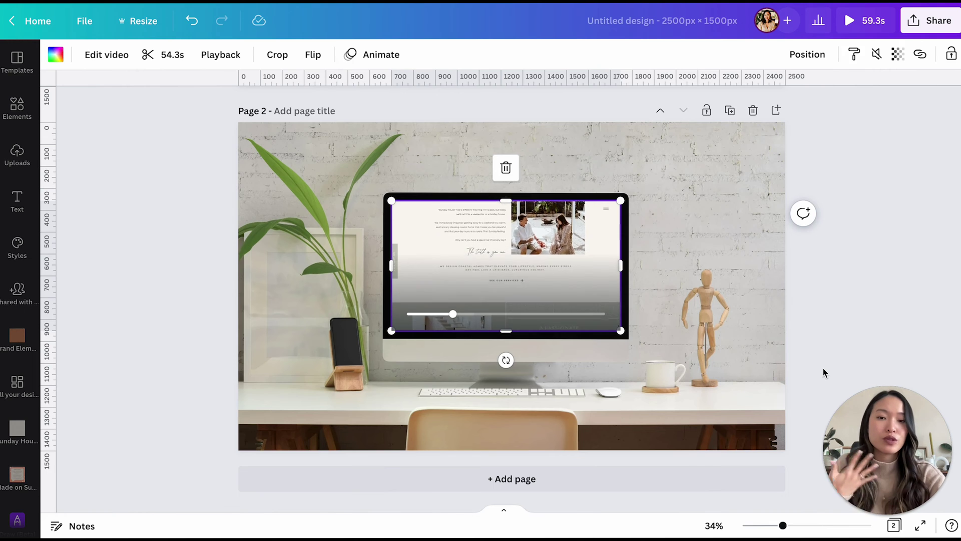
mouse_move(550, 295)
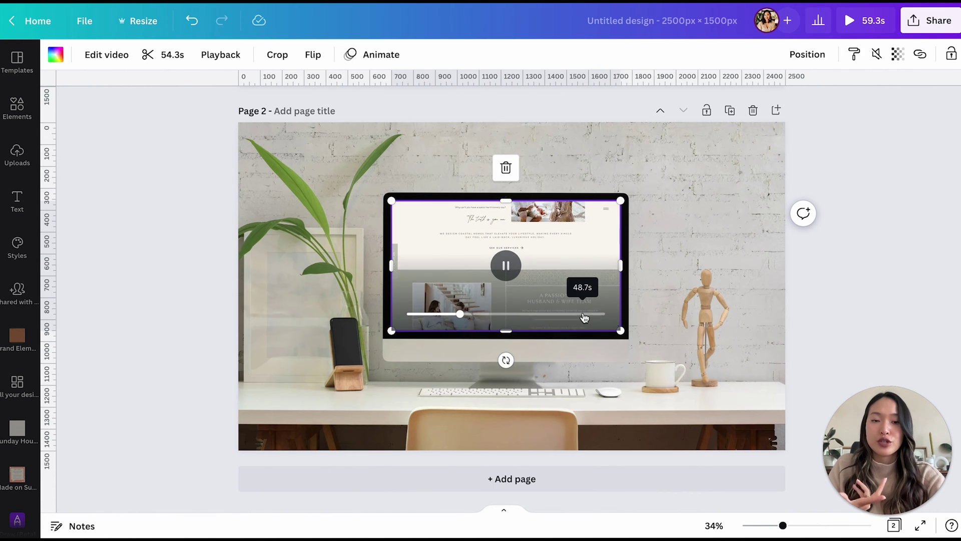
click(846, 282)
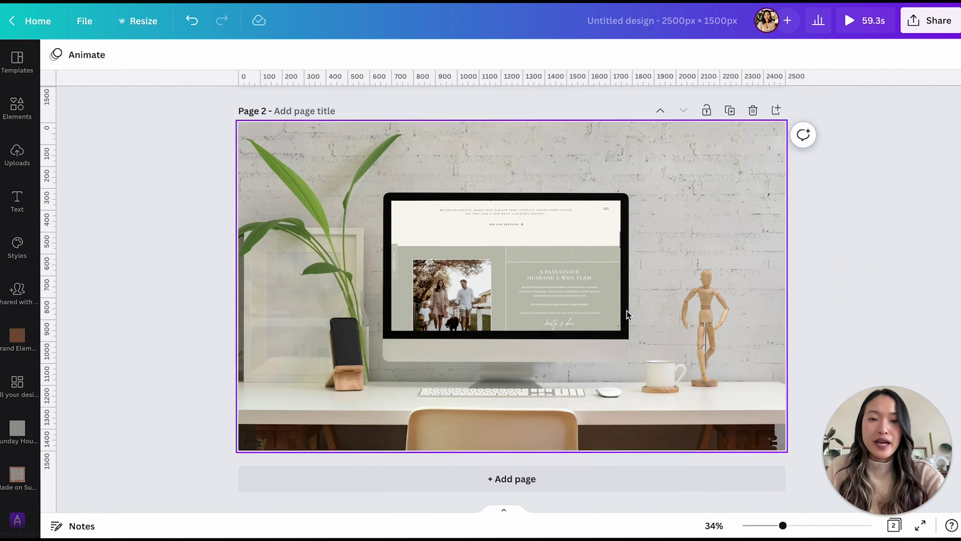
- Duplicate Page 2 as Page 3 and delete its desk background photo
click(729, 110)
click(753, 271)
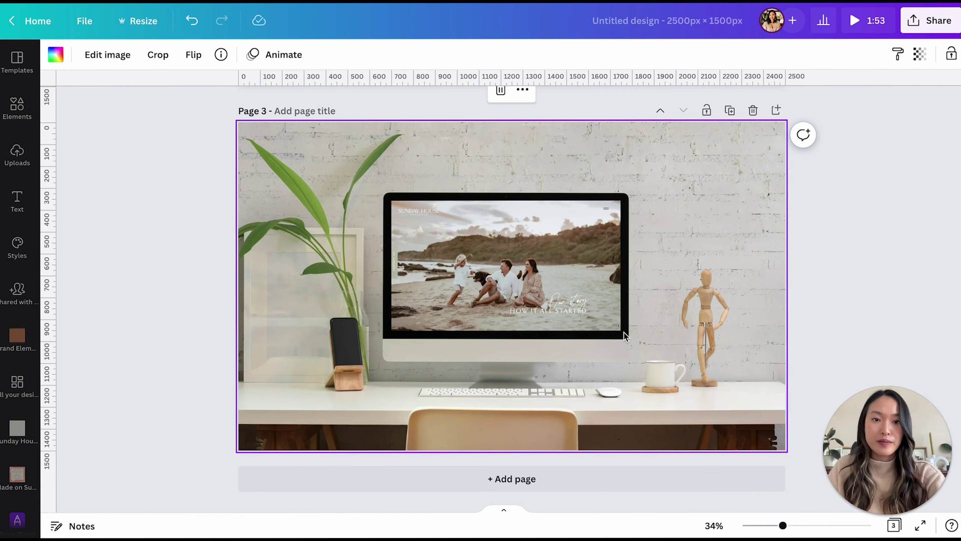
key(Delete)
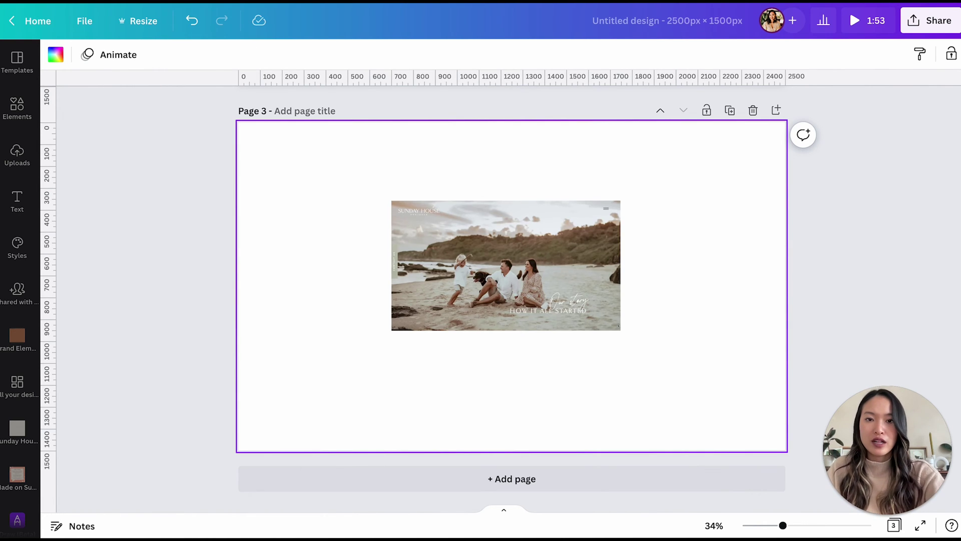
- Search the Elements library for 'computer'
click(17, 153)
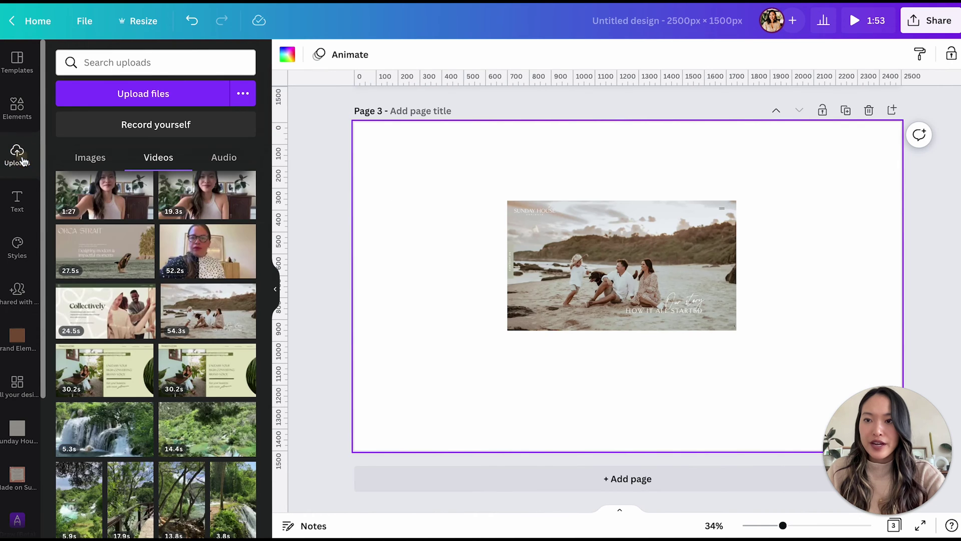
click(17, 108)
scroll(120, 145, up, 10)
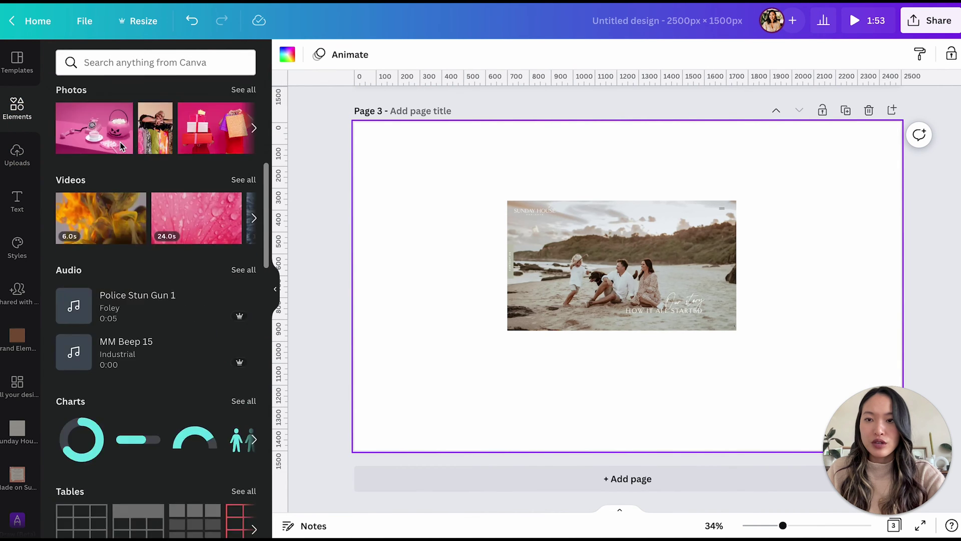
click(132, 61)
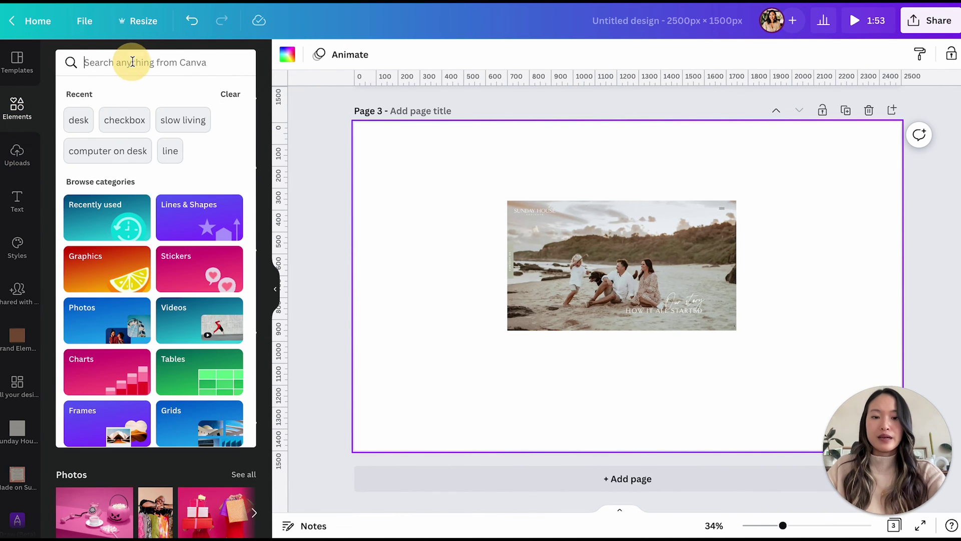
text(computer)
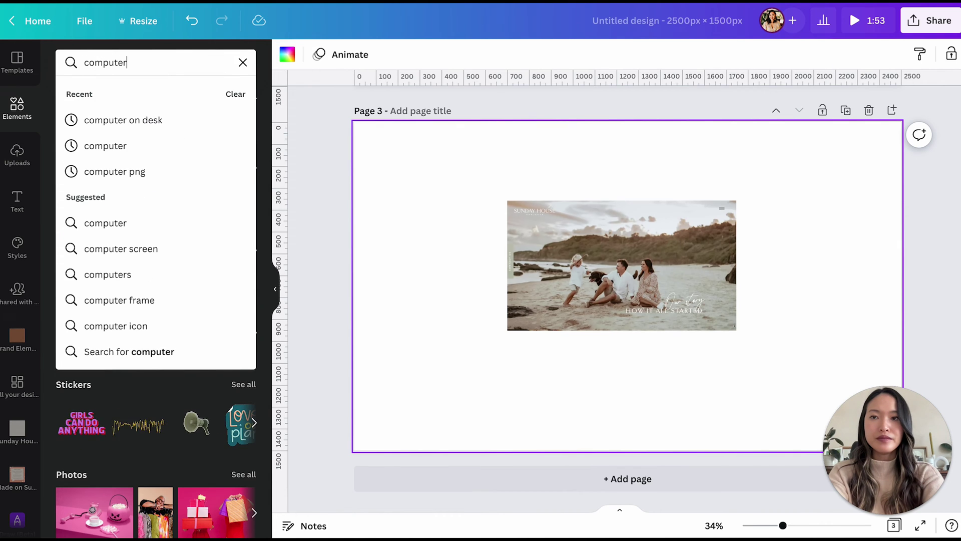
key(Return)
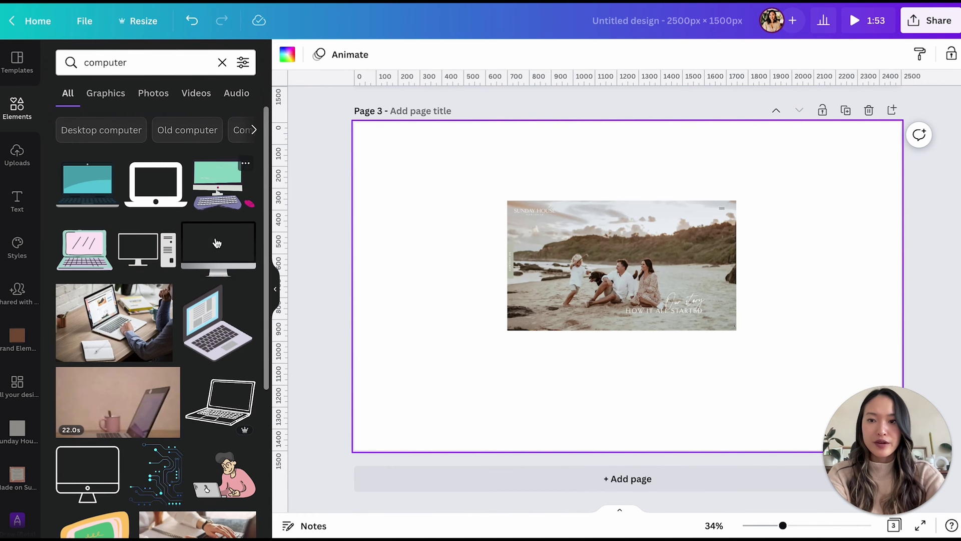
- Add the desktop monitor graphic, enlarge and centre it, and send it behind the video
click(218, 268)
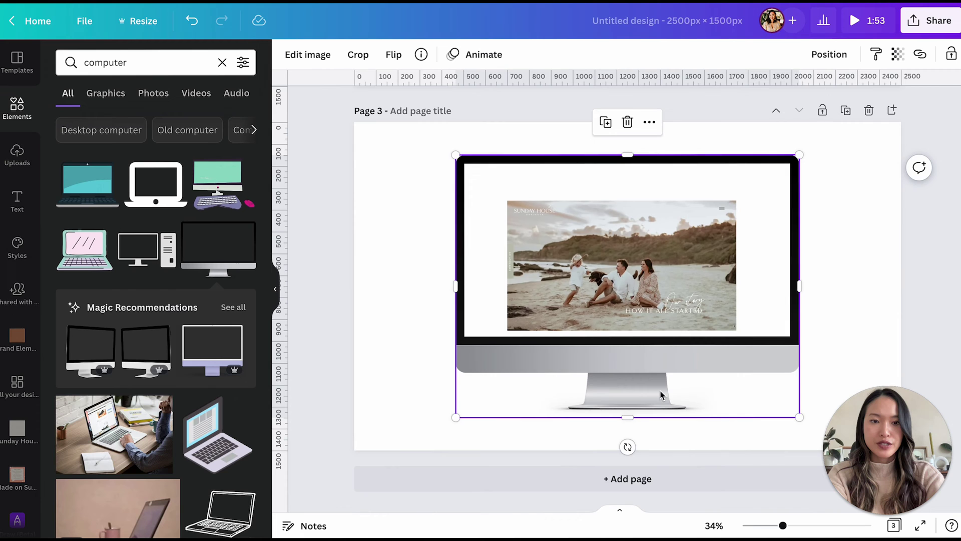
drag(631, 395, 596, 391)
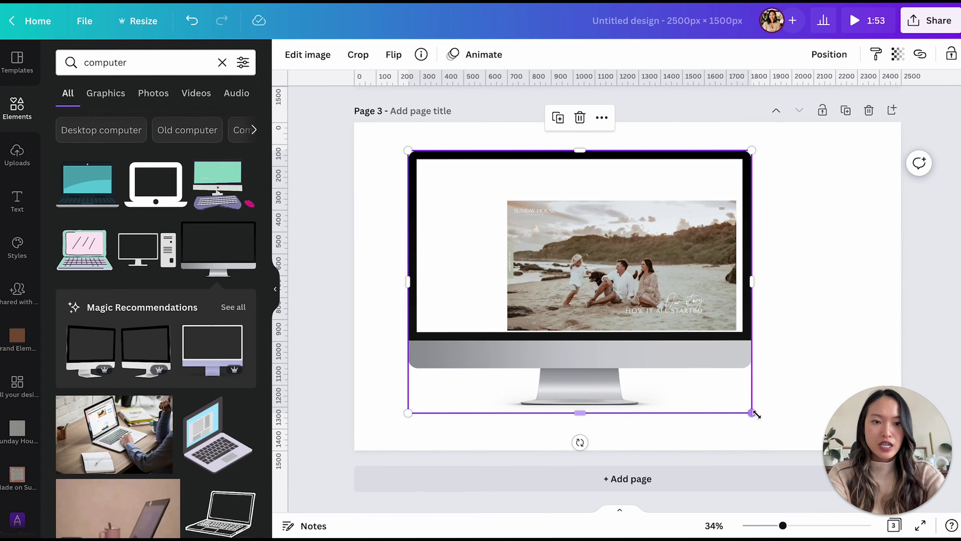
click(798, 437)
click(738, 401)
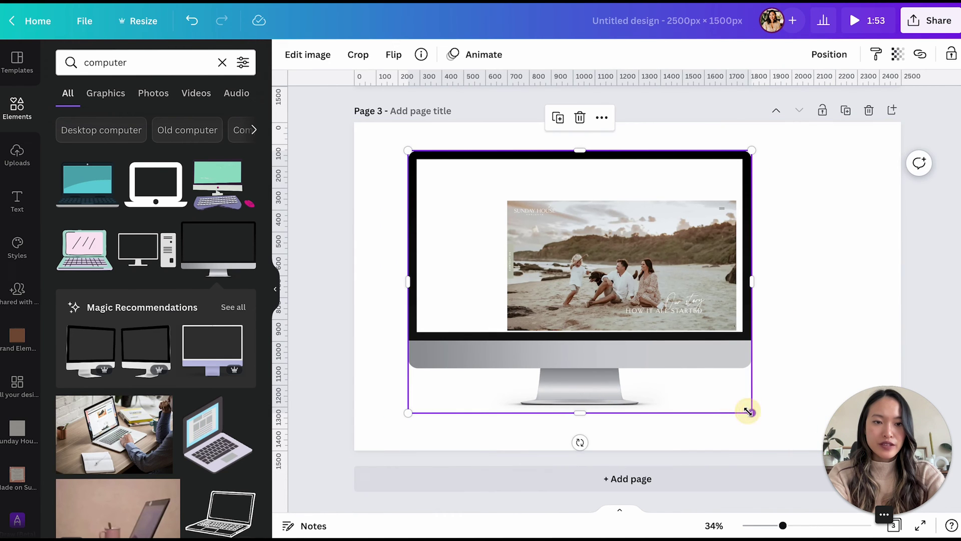
drag(749, 411, 793, 444)
drag(746, 377, 775, 376)
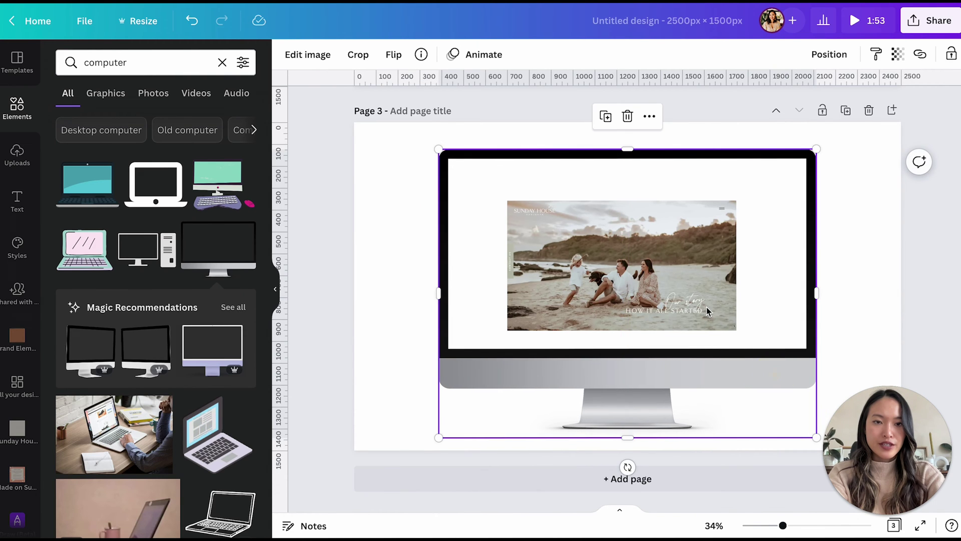
click(829, 54)
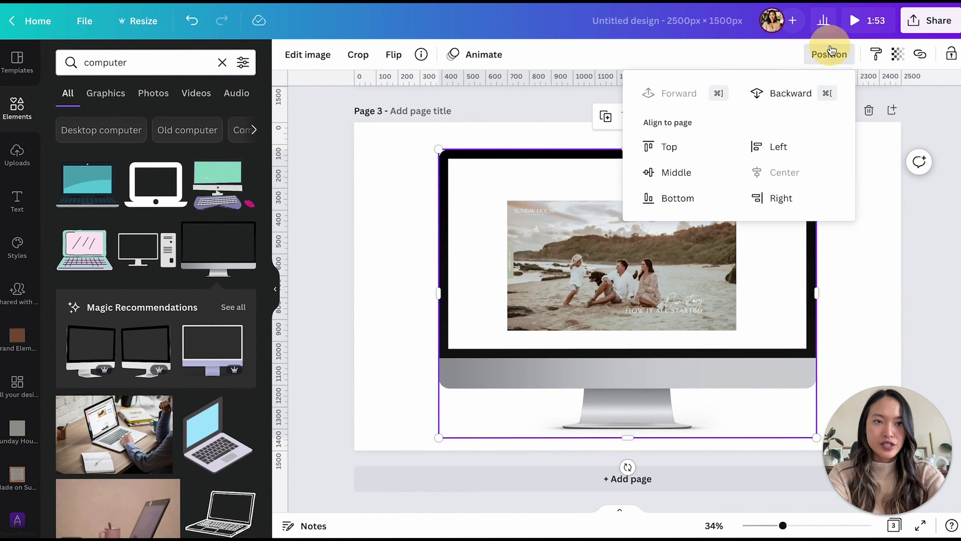
click(848, 264)
- Stretch the website video so it fills the monitor's screen edge to edge
click(569, 274)
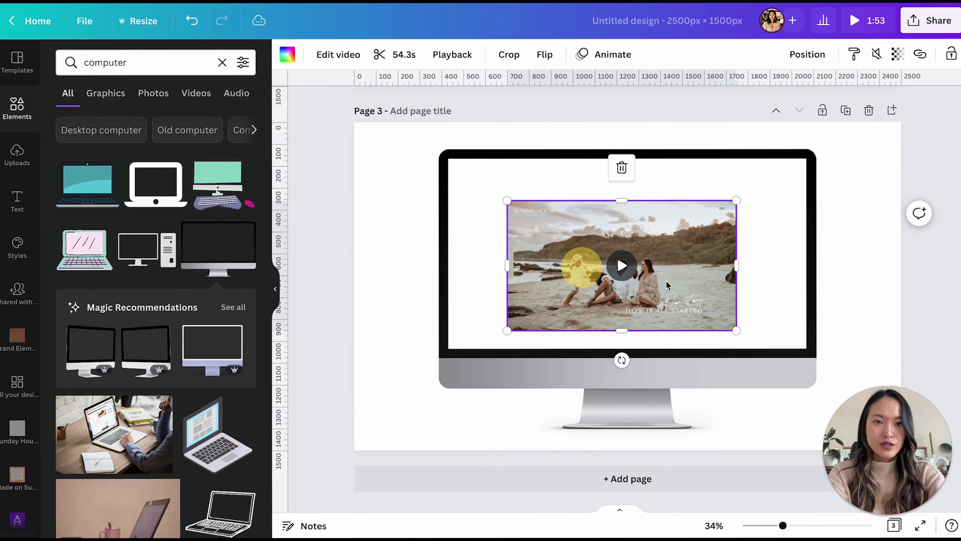
drag(668, 284, 608, 241)
drag(678, 228, 808, 228)
drag(627, 287, 626, 350)
click(896, 295)
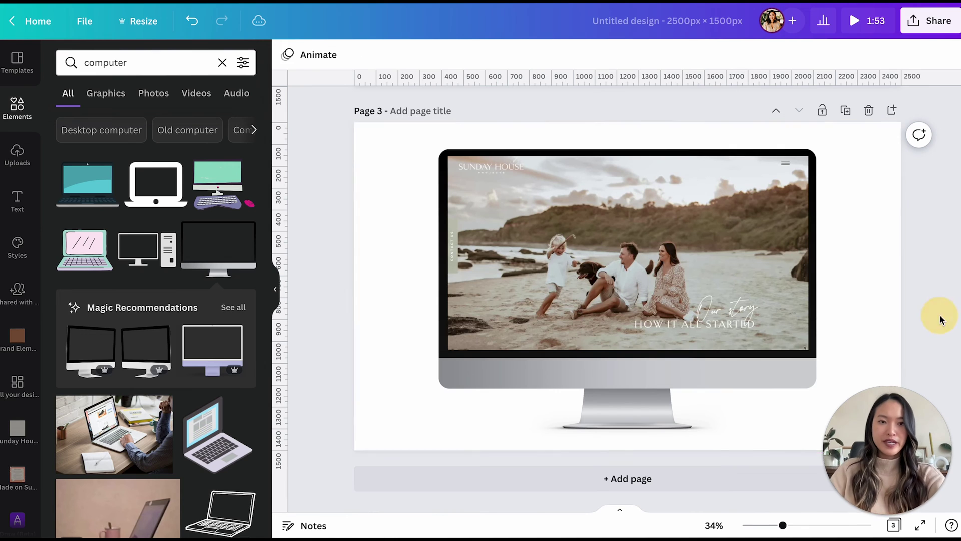
click(629, 274)
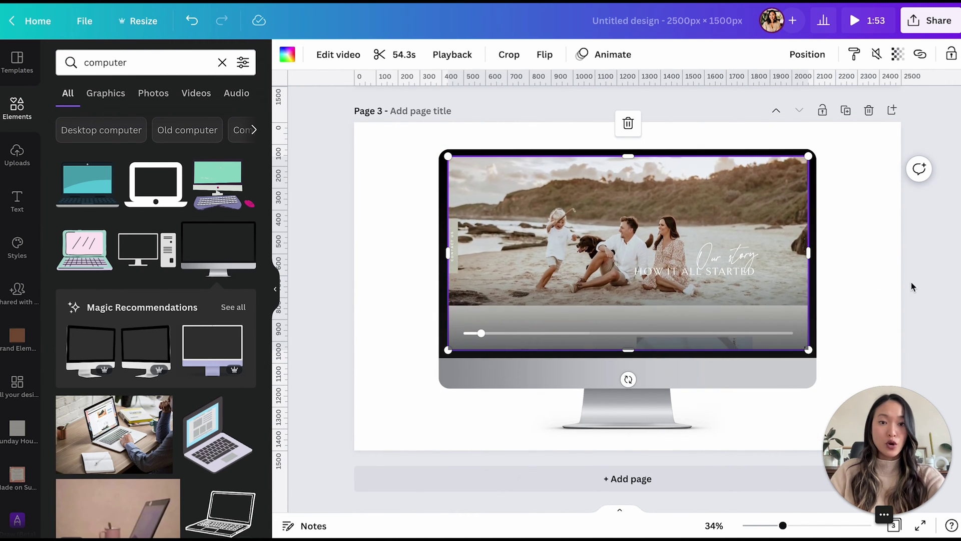
click(863, 278)
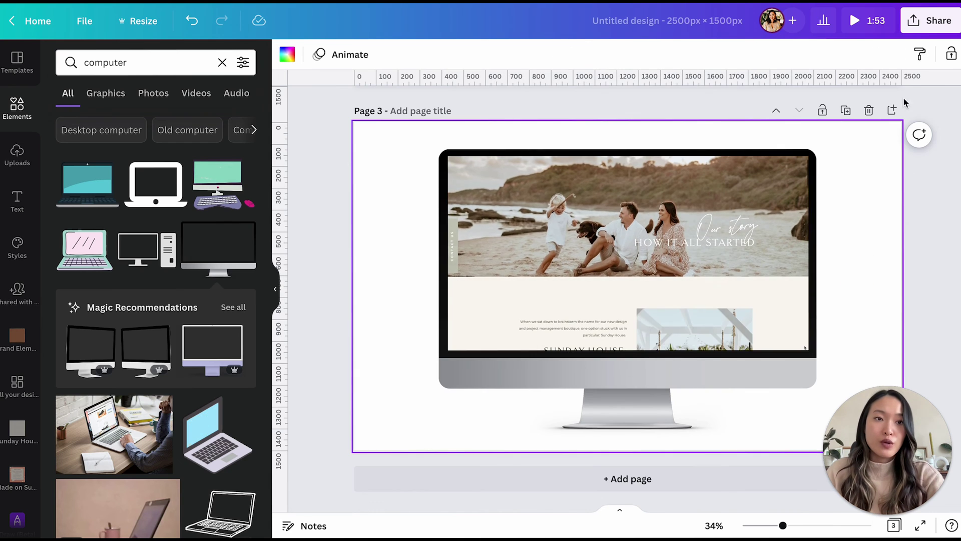
click(931, 22)
click(741, 334)
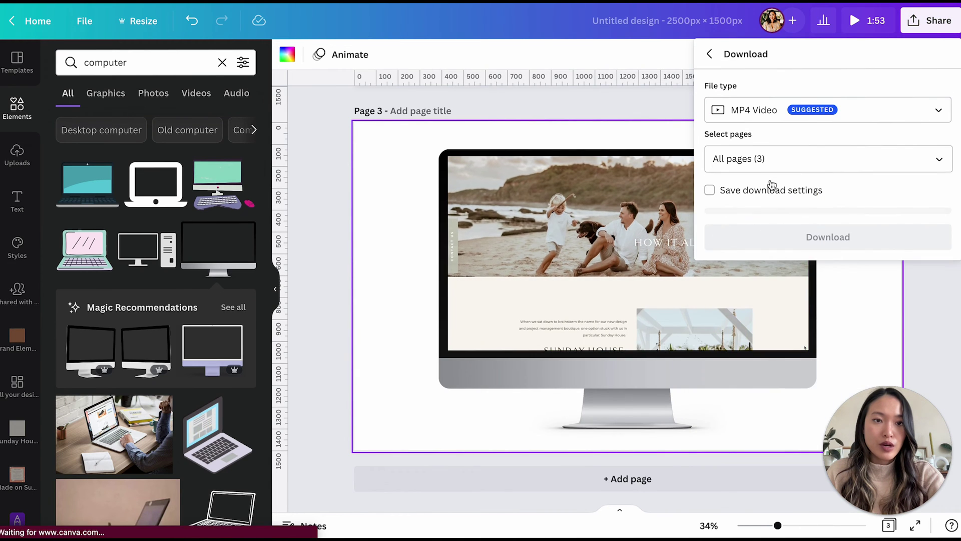
click(777, 114)
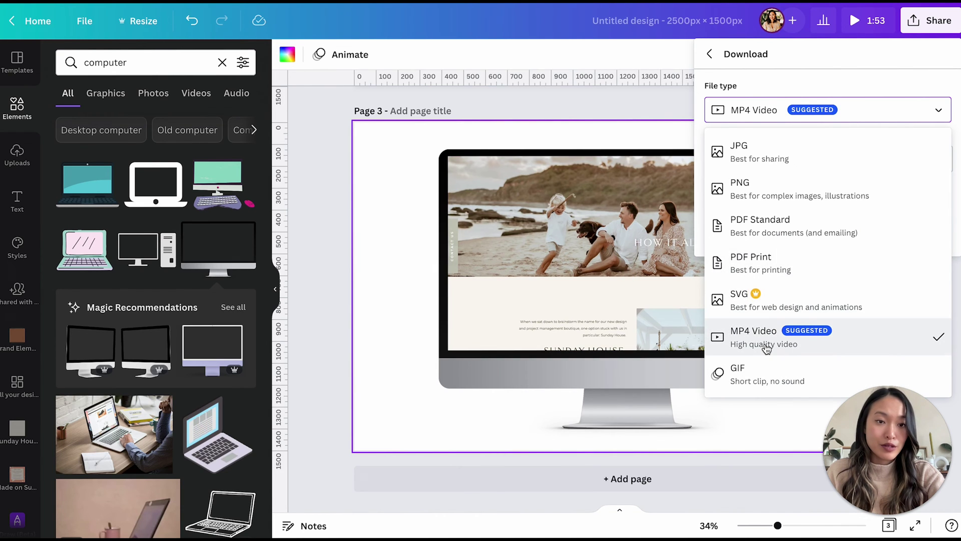
click(763, 416)
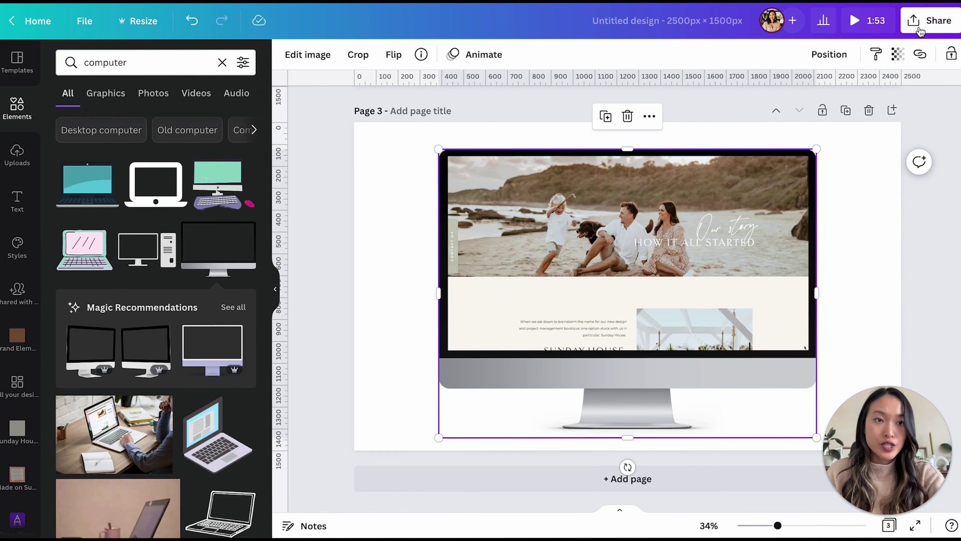
click(920, 31)
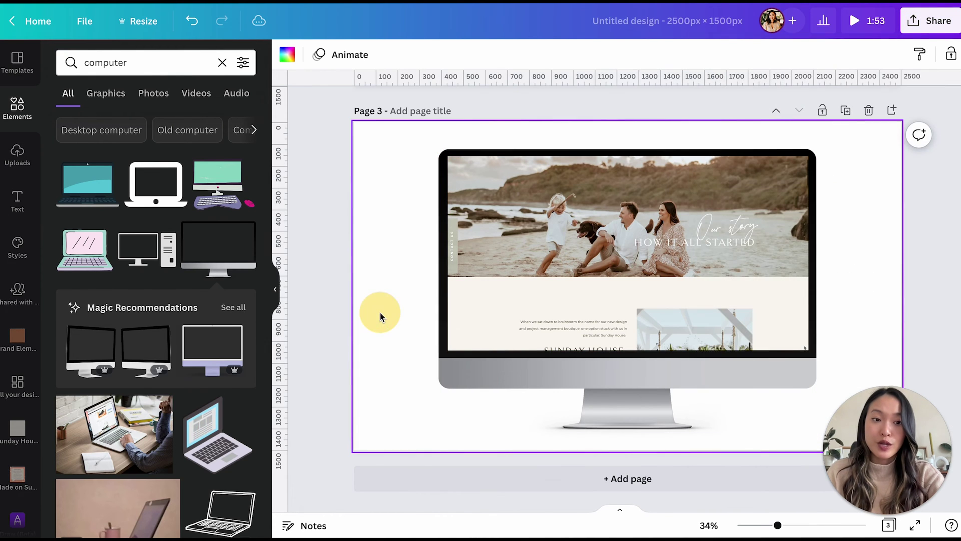
- Paste the booklet page-grid screenshot into the monitor in place of the video
click(588, 253)
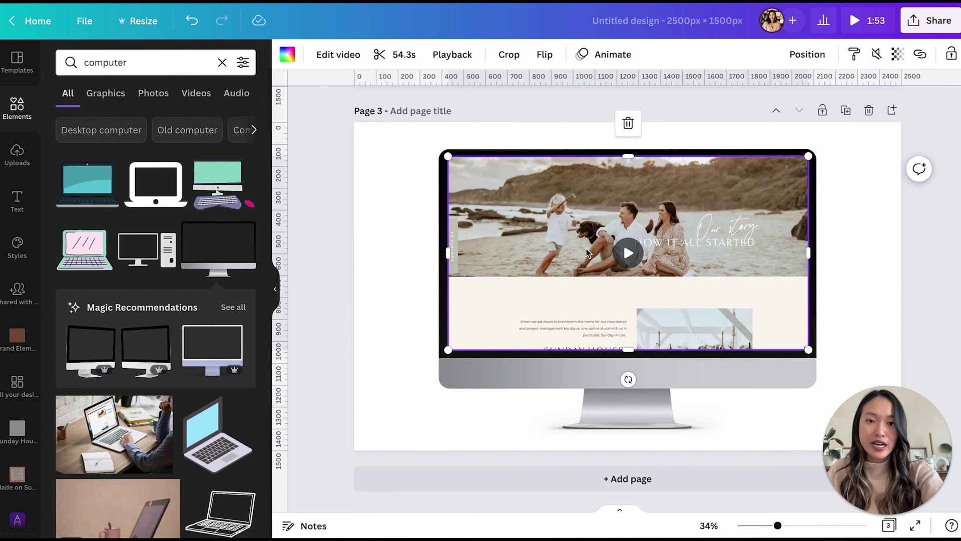
click(17, 154)
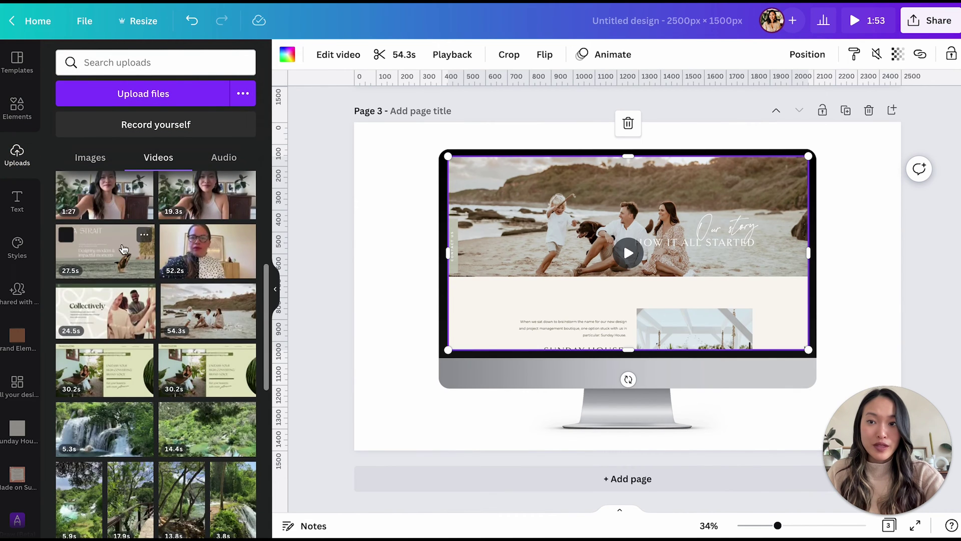
scroll(165, 310, down, 1)
click(205, 329)
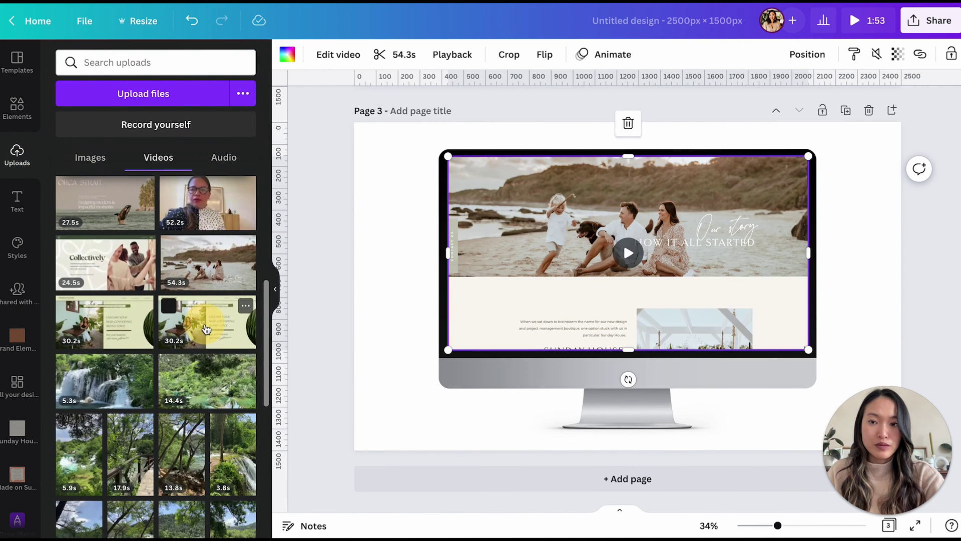
click(90, 157)
click(586, 255)
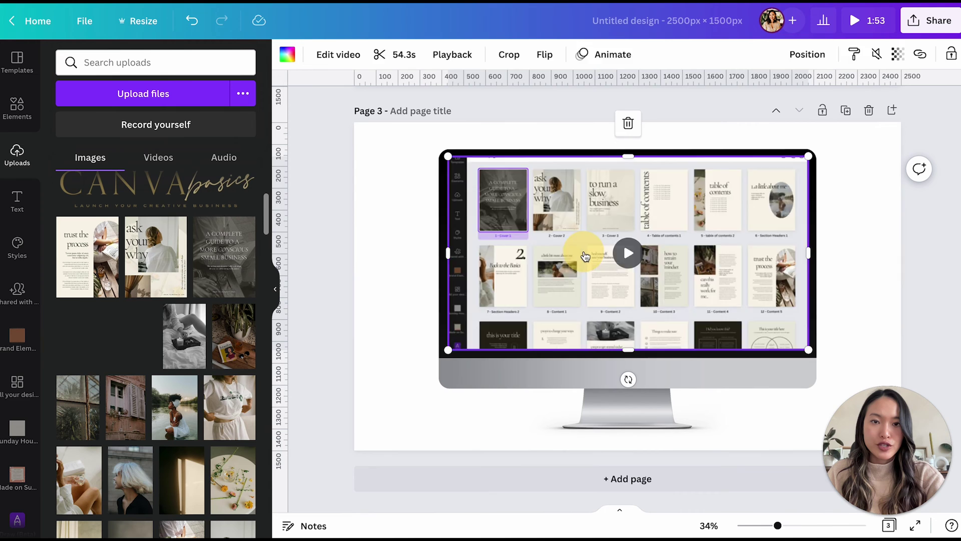
key(ctrl+v)
click(333, 295)
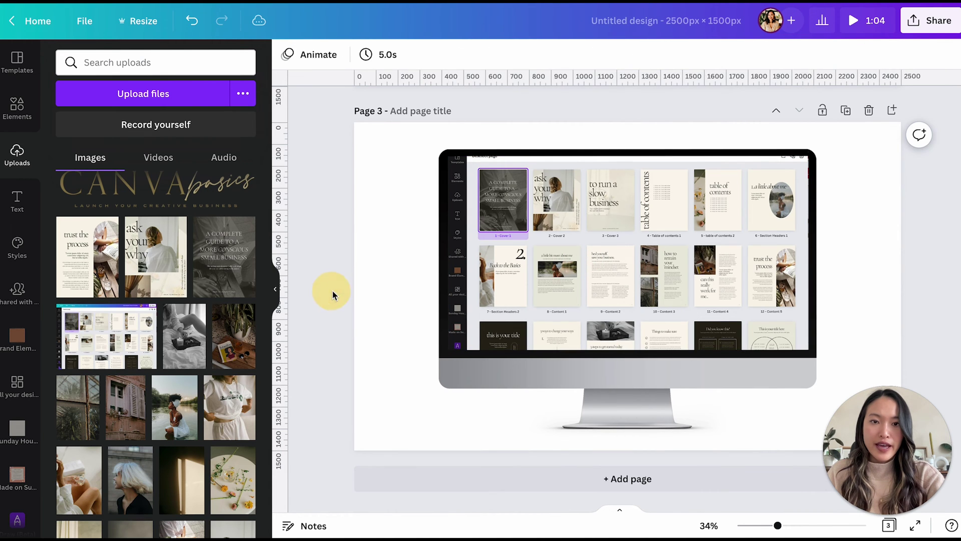
click(275, 280)
- Download only Page 3 as a PNG with transparent background and open the file
click(929, 21)
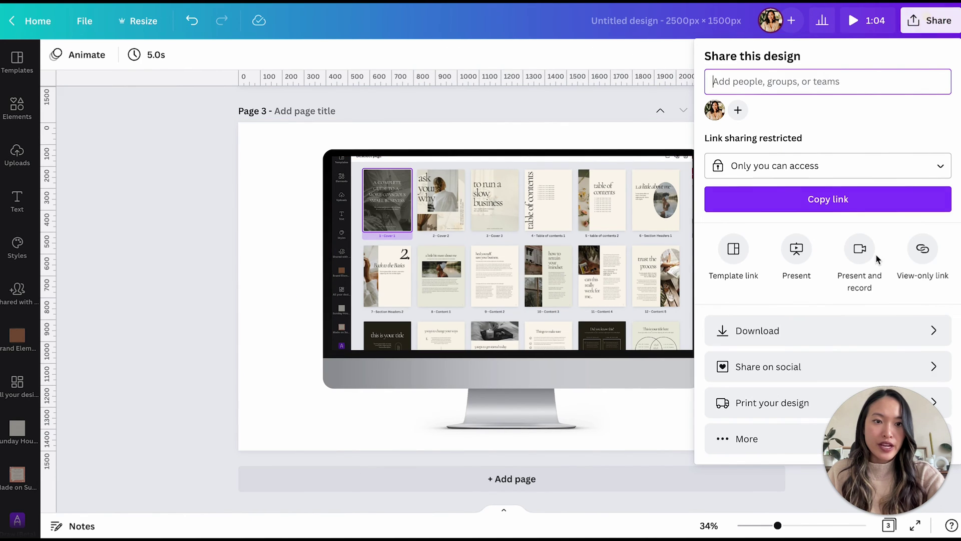
click(774, 330)
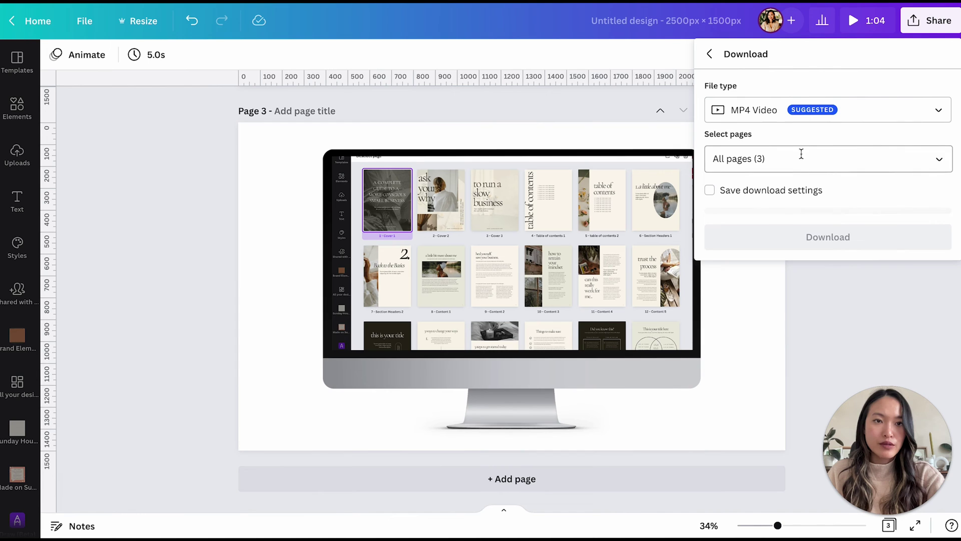
click(793, 109)
click(763, 194)
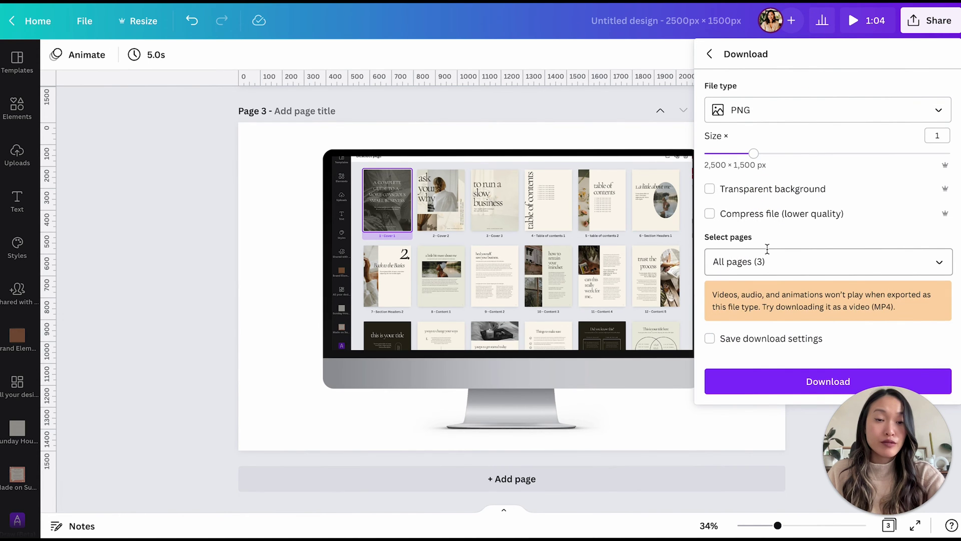
click(762, 193)
click(821, 270)
click(937, 299)
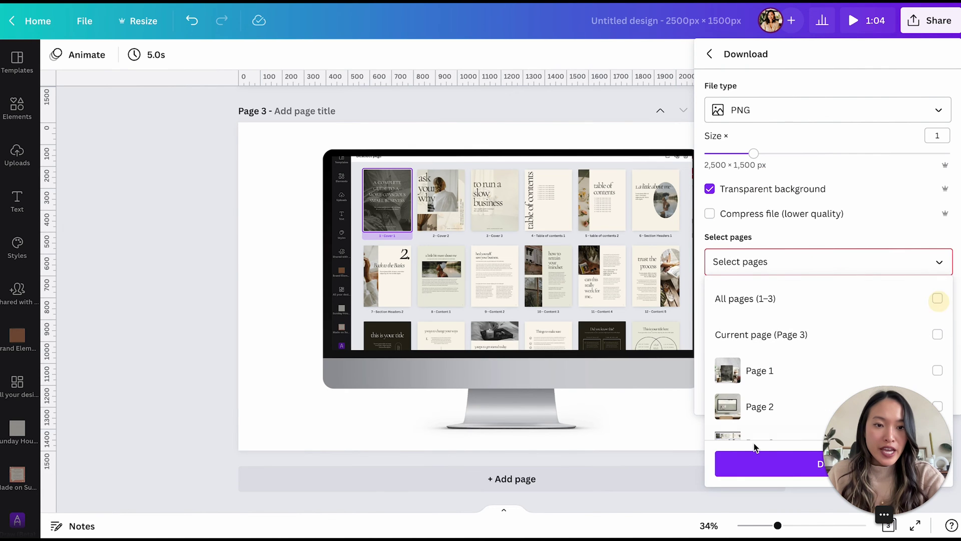
scroll(755, 414, down, 1)
click(757, 416)
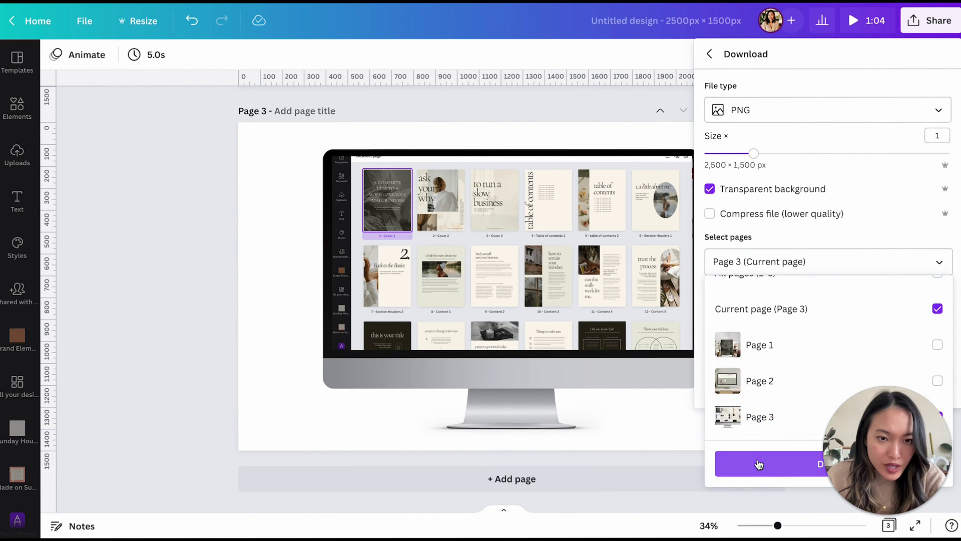
click(759, 464)
click(821, 379)
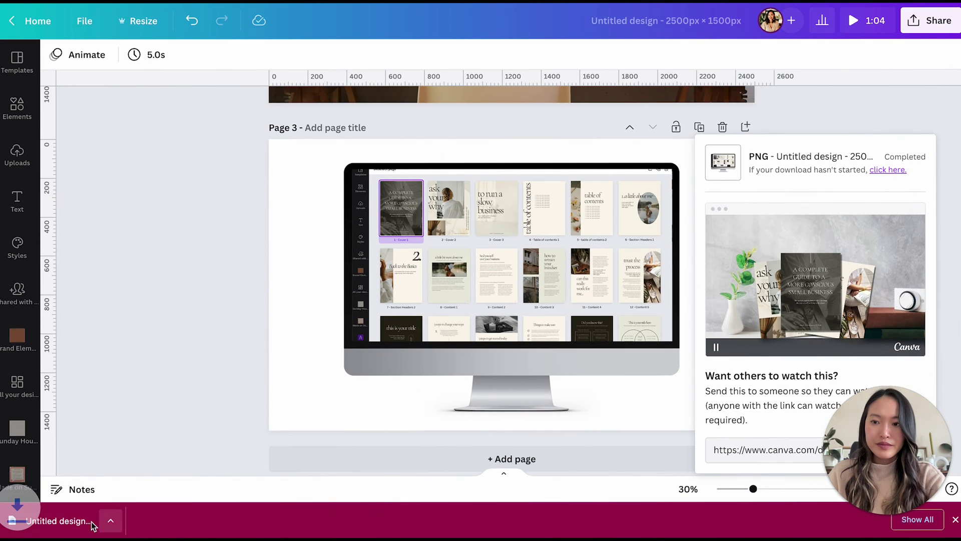
click(91, 526)
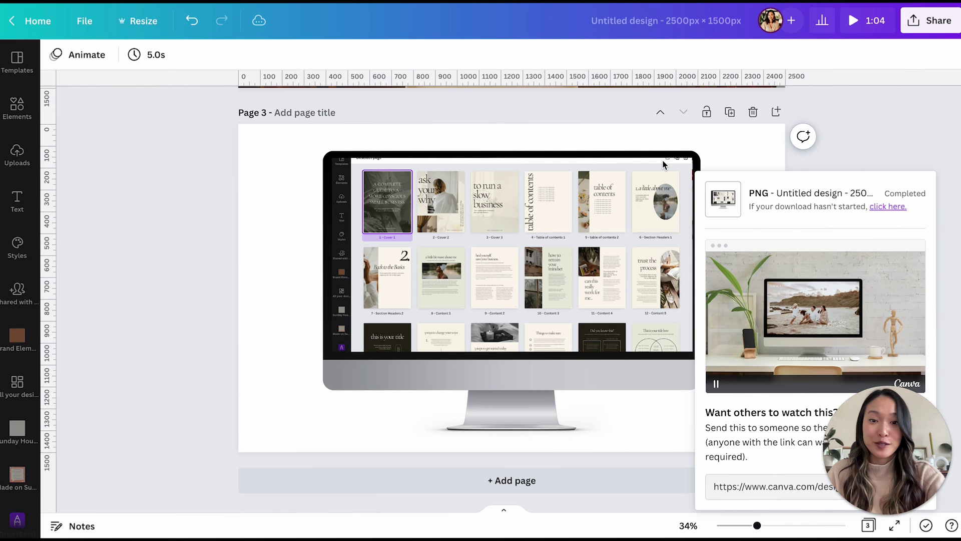
- Duplicate Page 3 as Page 4 and delete the copied monitor mockup from it
click(883, 125)
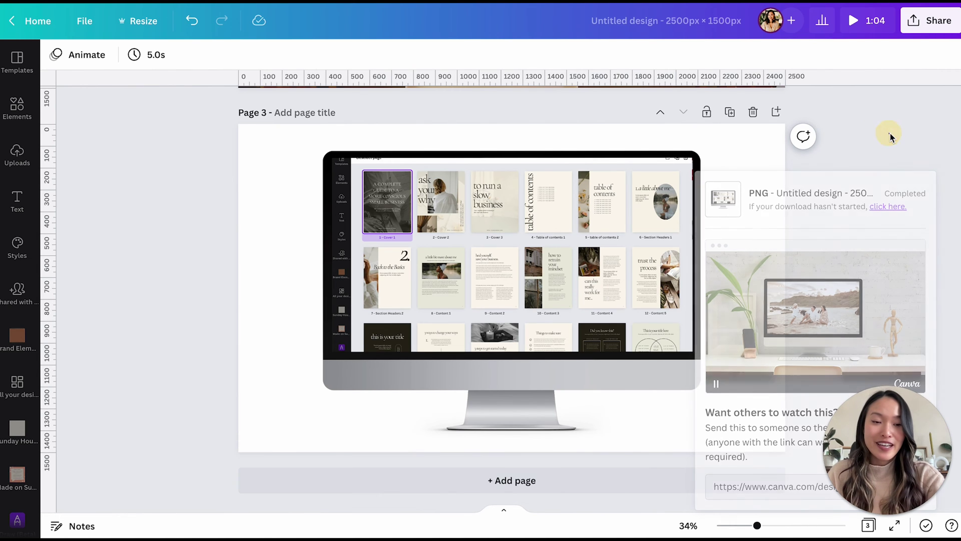
scroll(890, 133, up, 10)
scroll(890, 133, up, 3)
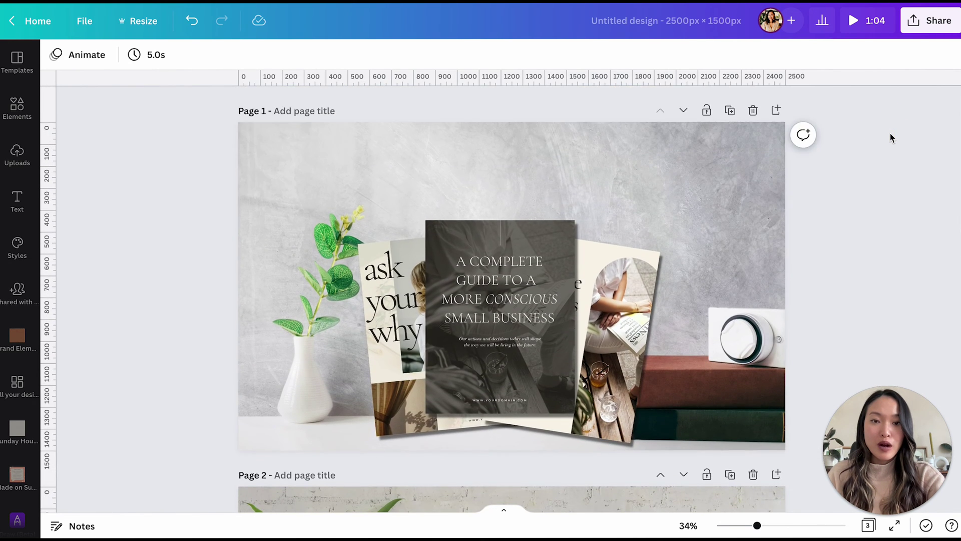
scroll(625, 201, down, 3)
scroll(485, 220, down, 10)
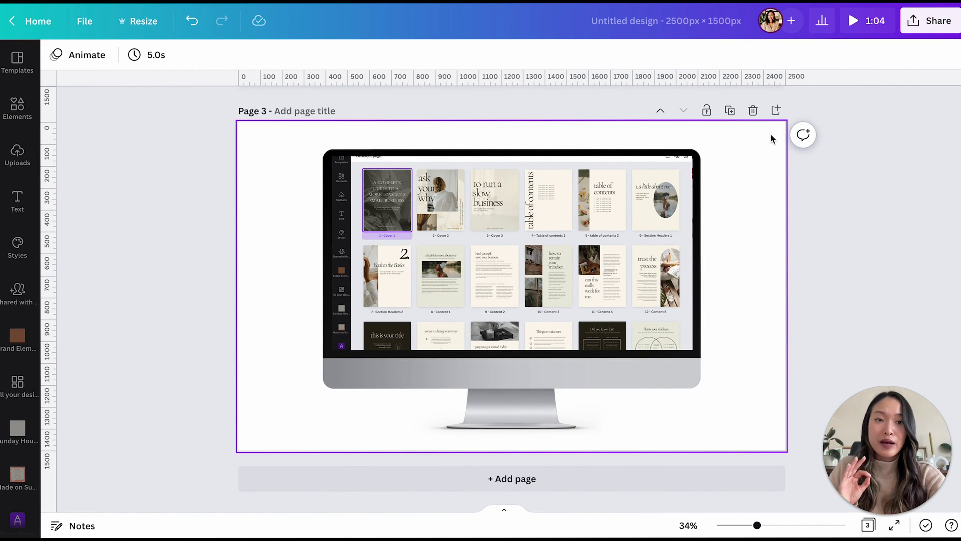
click(729, 110)
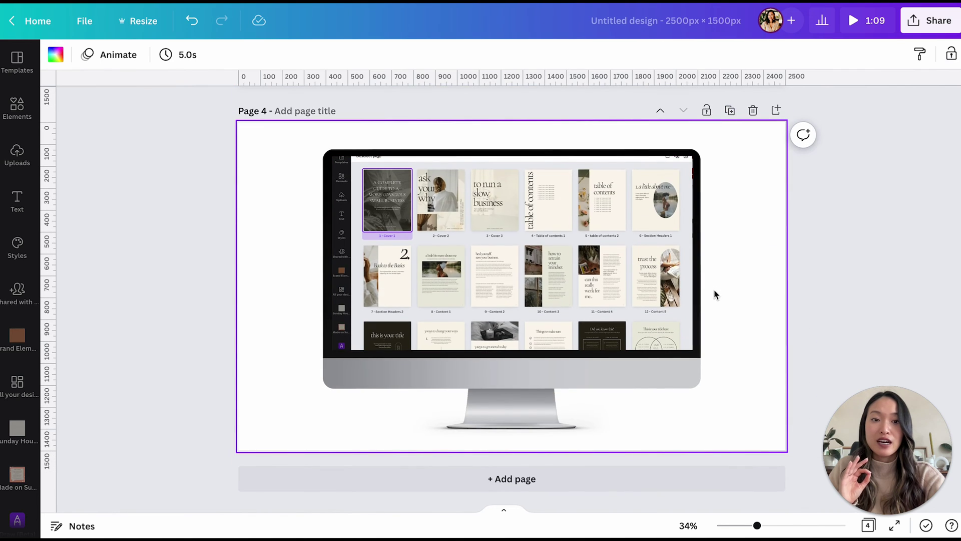
click(559, 296)
key(Delete)
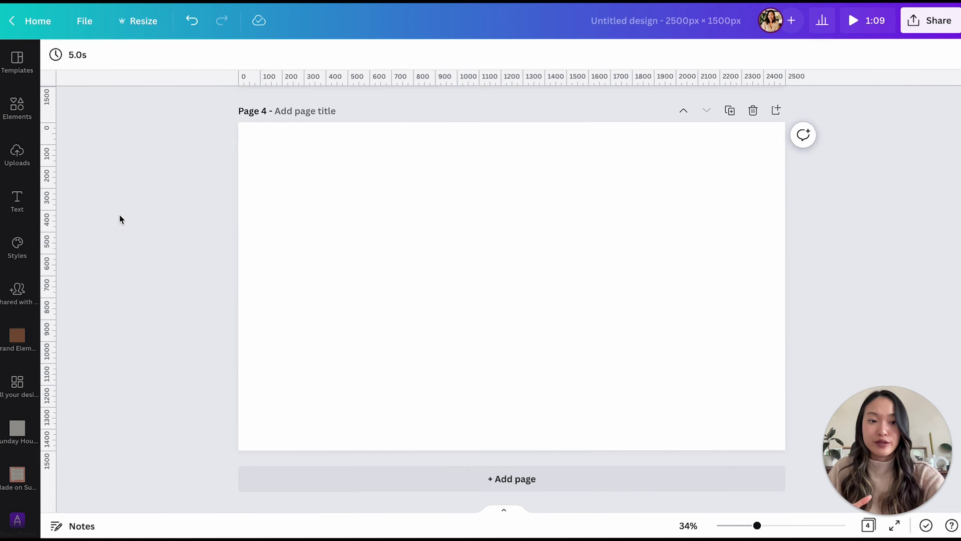
scroll(317, 250, up, 10)
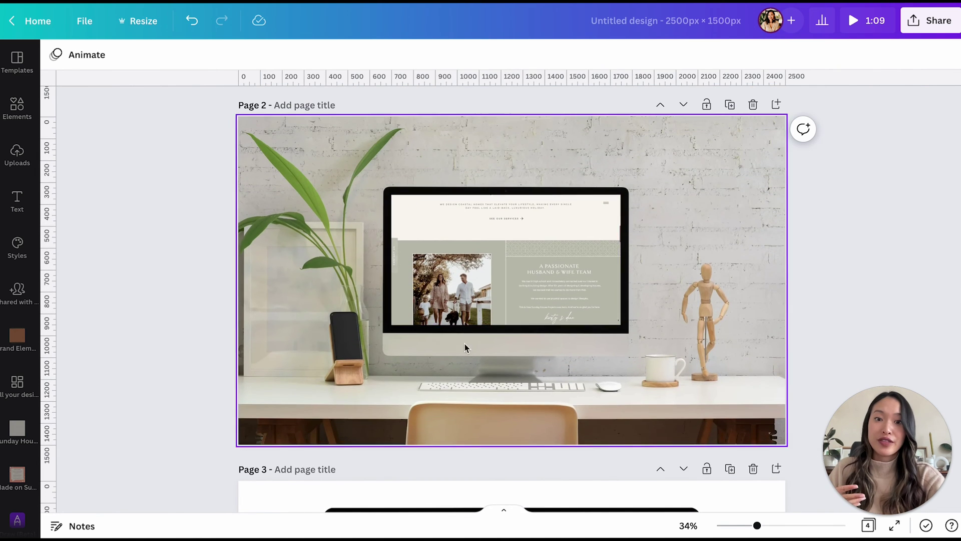
scroll(560, 314, down, 7)
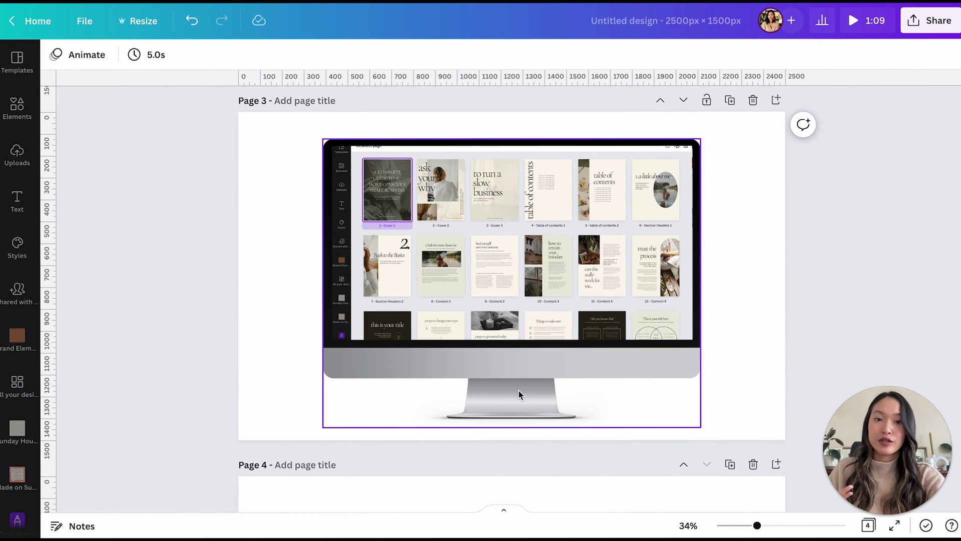
scroll(492, 365, down, 7)
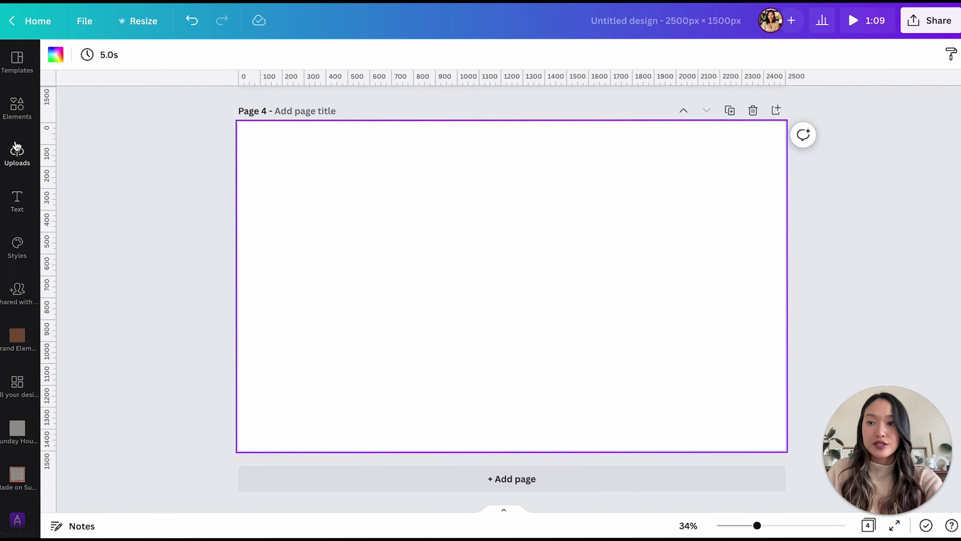
- Search Elements for 'phone', then refine the search to 'iphone'
click(17, 106)
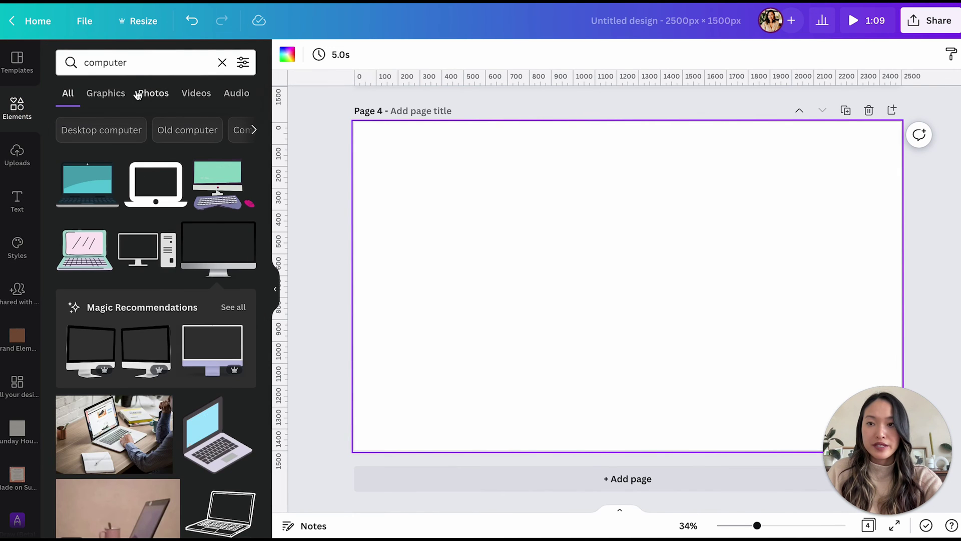
click(120, 63)
double_click(121, 64)
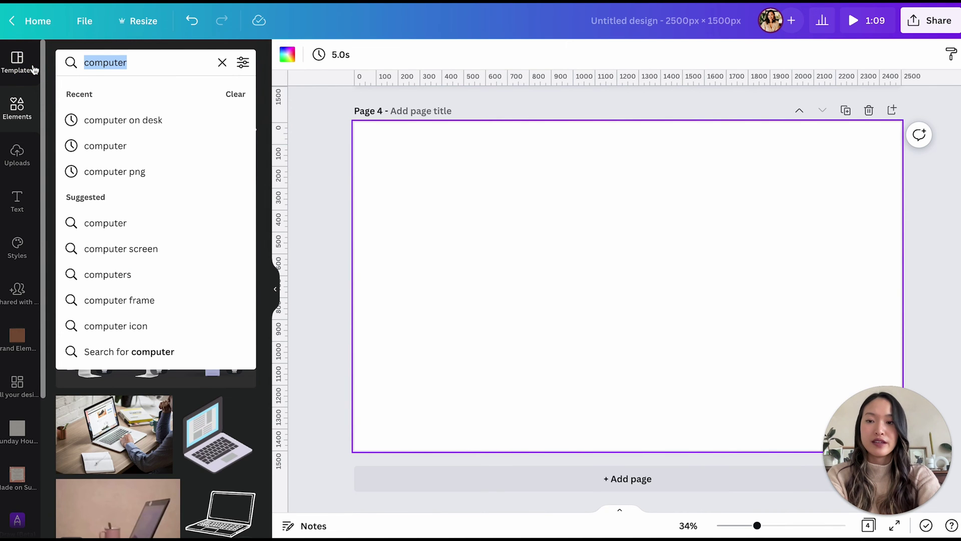
text(phone)
key(Return)
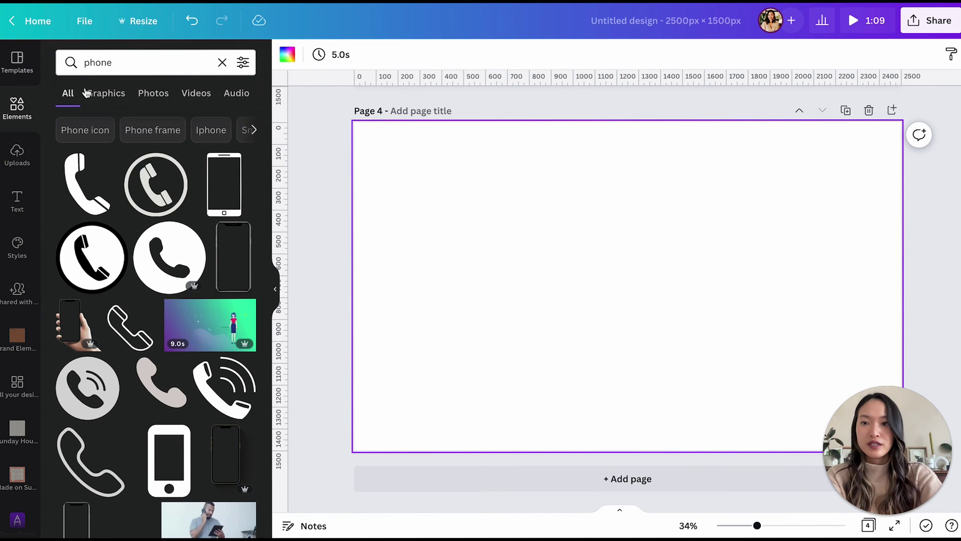
click(122, 61)
double_click(122, 61)
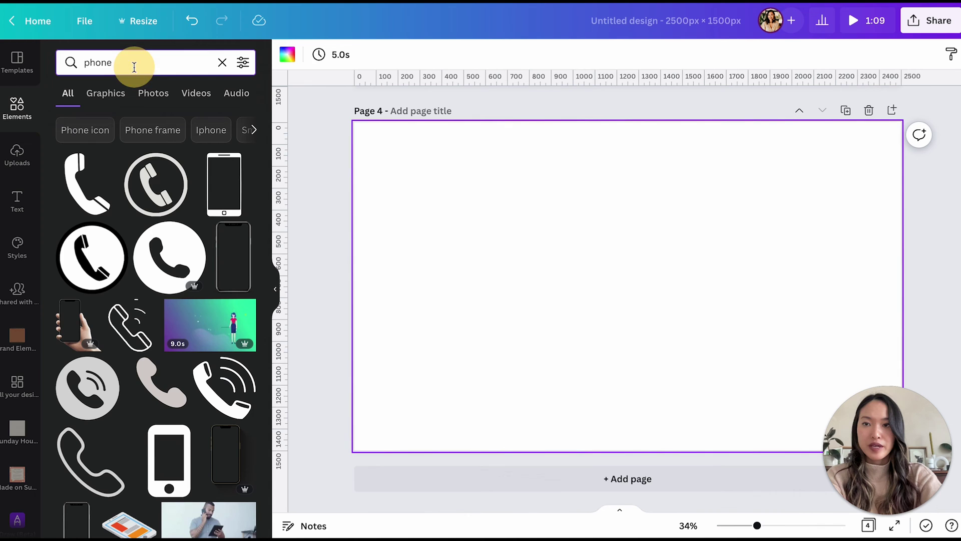
text(iphone)
key(Return)
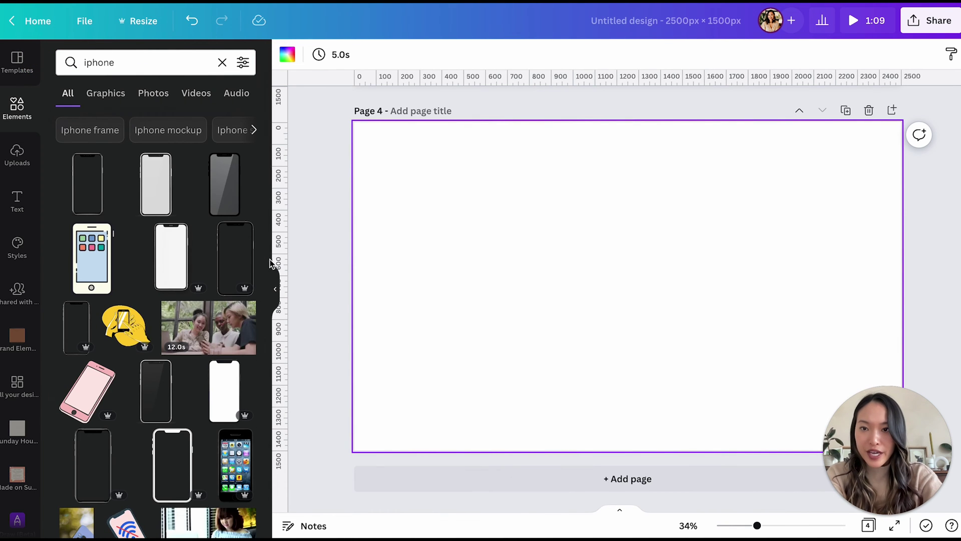
- Try a black iPhone frame on Page 4, then delete it
mouse_move(240, 313)
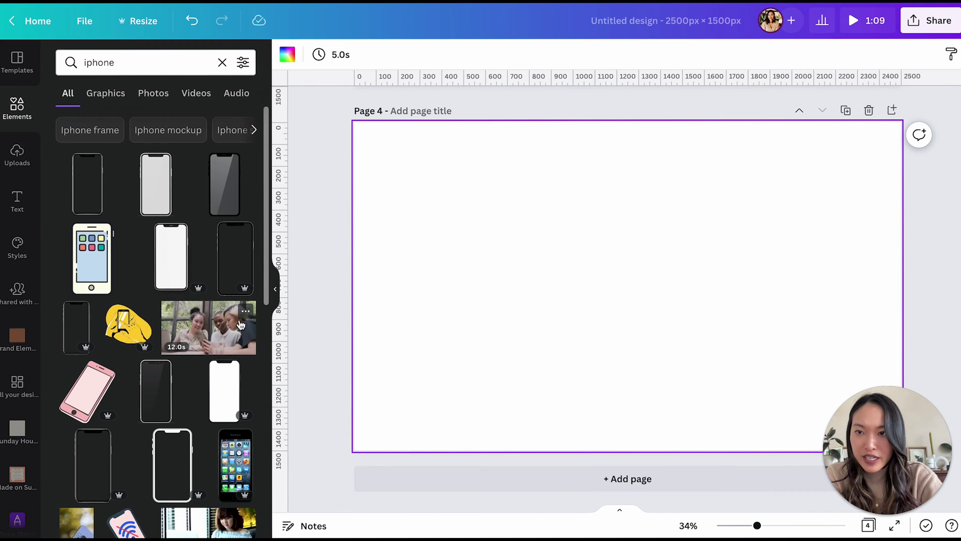
click(239, 271)
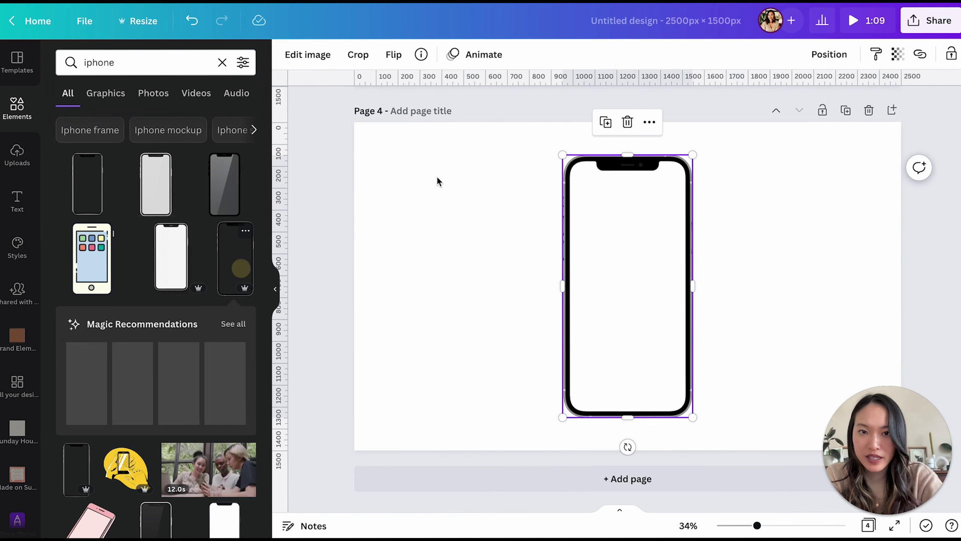
drag(656, 258, 635, 258)
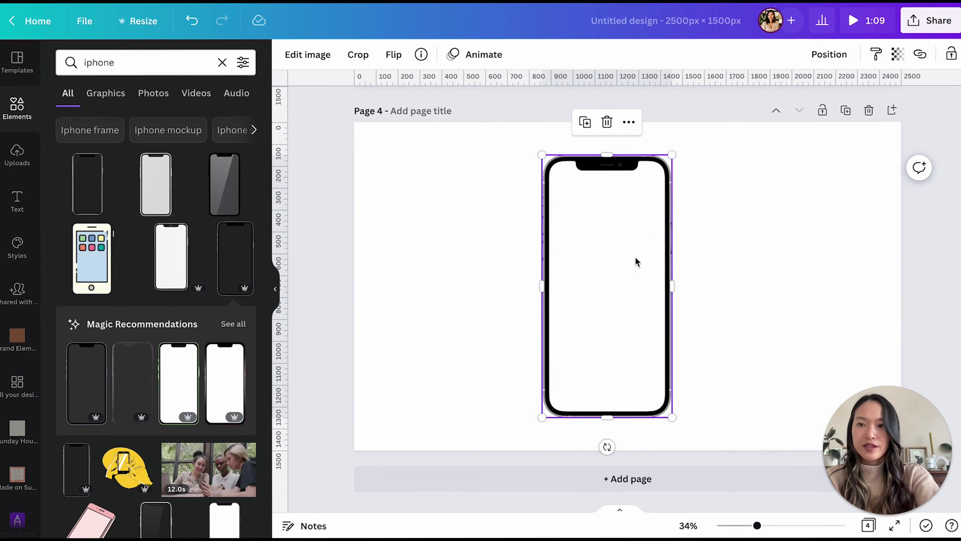
key(Delete)
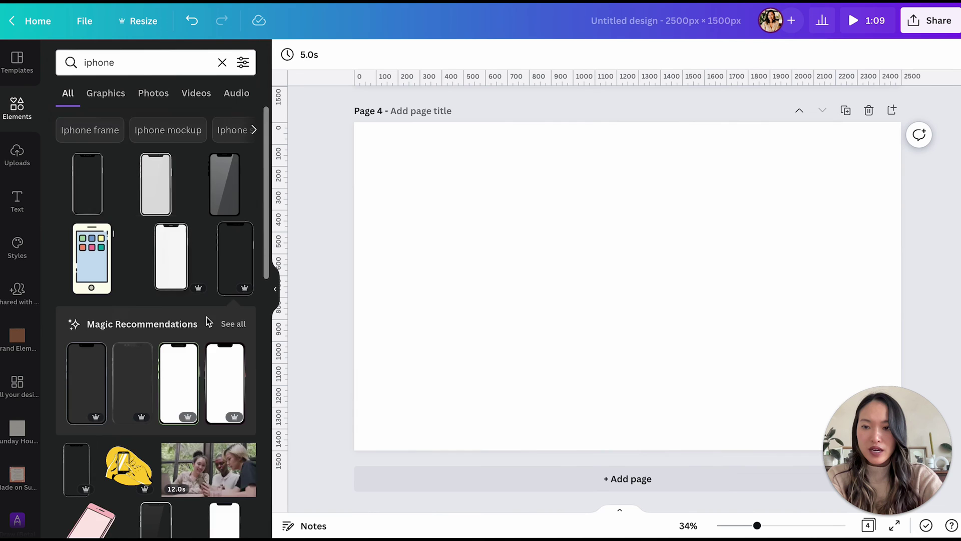
scroll(206, 317, down, 6)
- Clear the 'iphone' search and browse the full Frames collection for phone, laptop and tablet frames
click(221, 62)
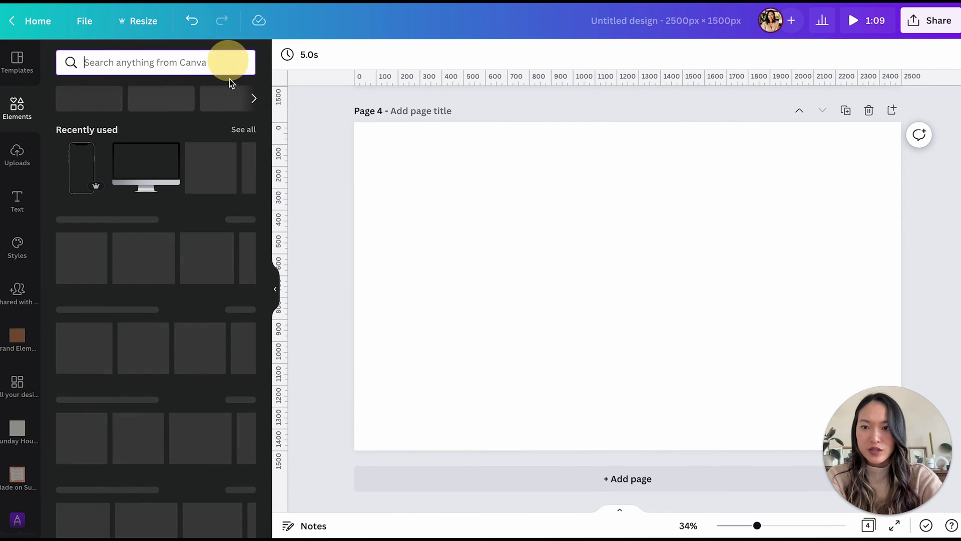
scroll(199, 272, down, 1)
scroll(199, 273, down, 10)
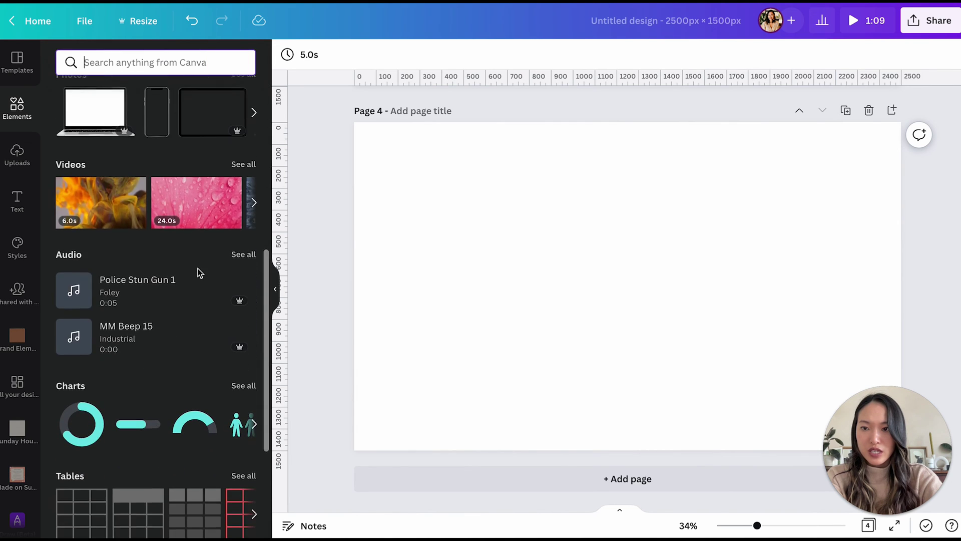
scroll(199, 273, down, 1)
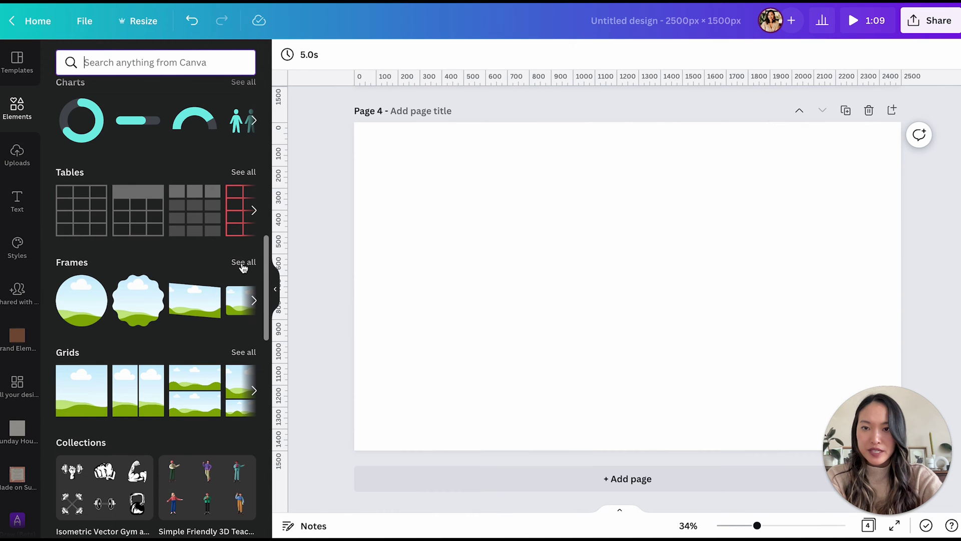
click(242, 263)
scroll(241, 273, down, 5)
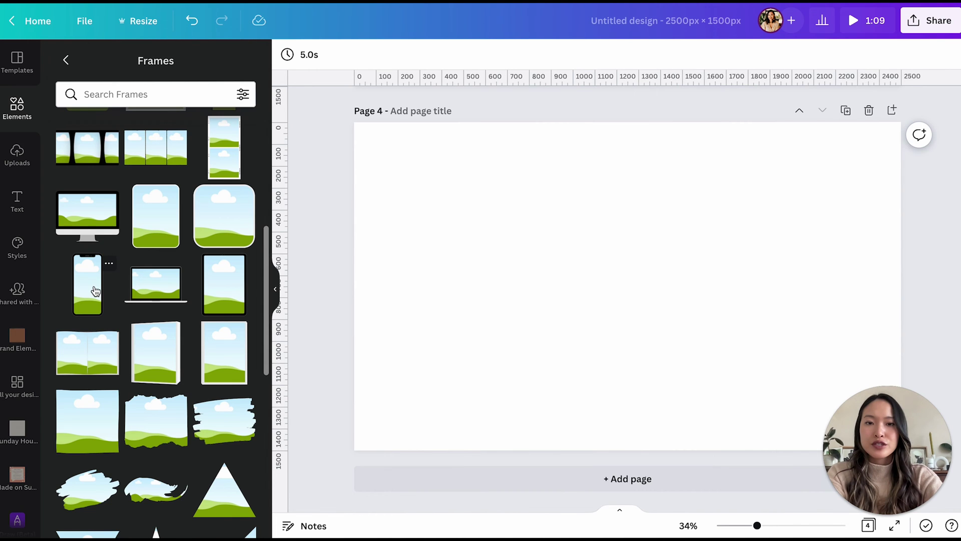
scroll(551, 331, up, 10)
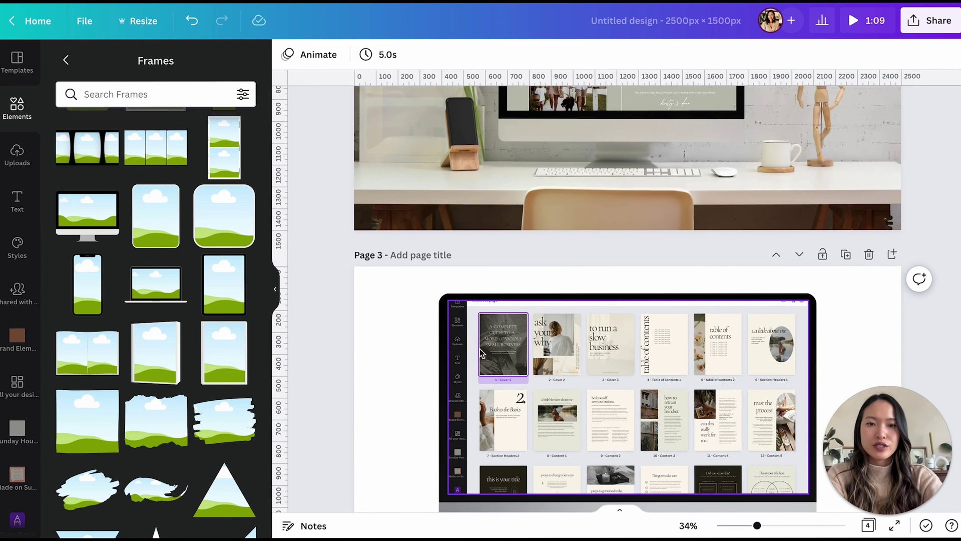
scroll(481, 352, down, 2)
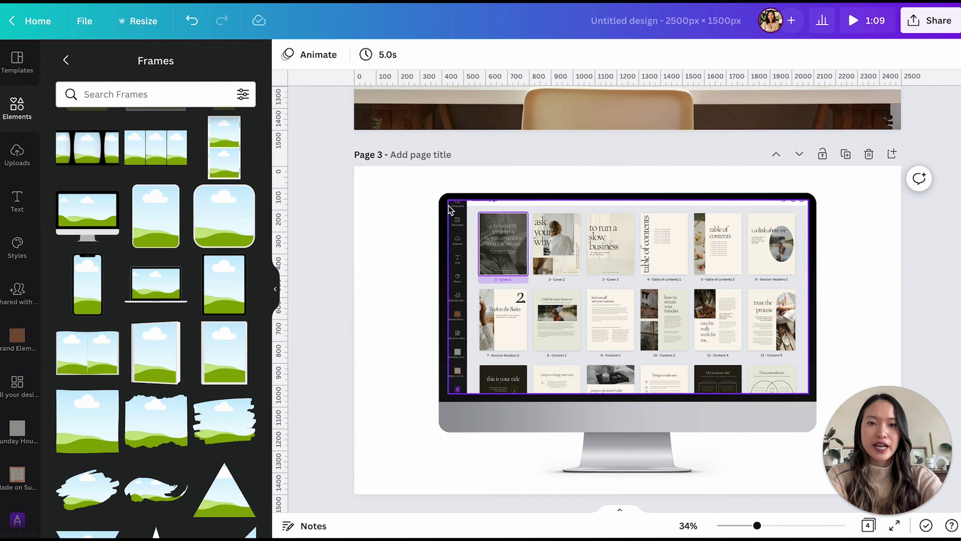
scroll(718, 300, down, 8)
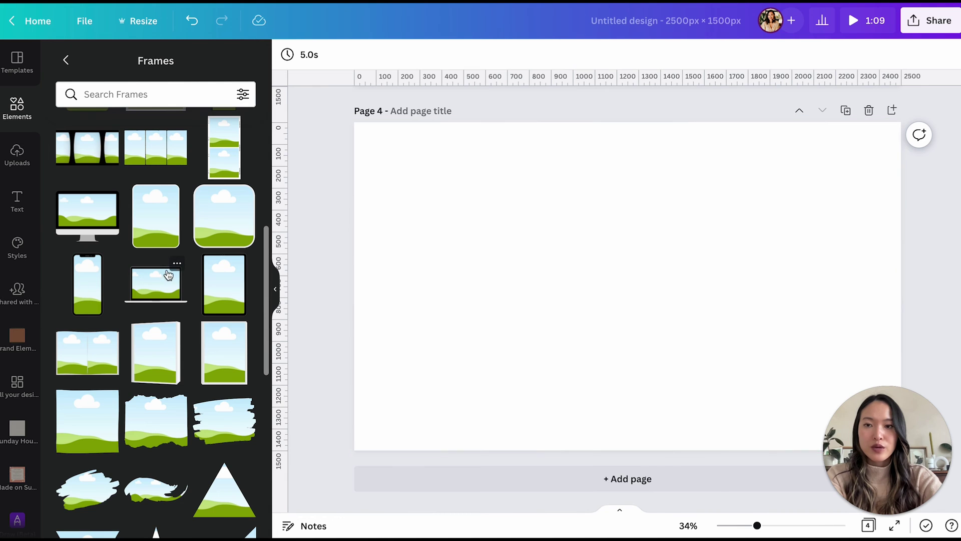
- Add a phone-shaped frame to Page 4, then enlarge it and move it toward the centre
click(82, 292)
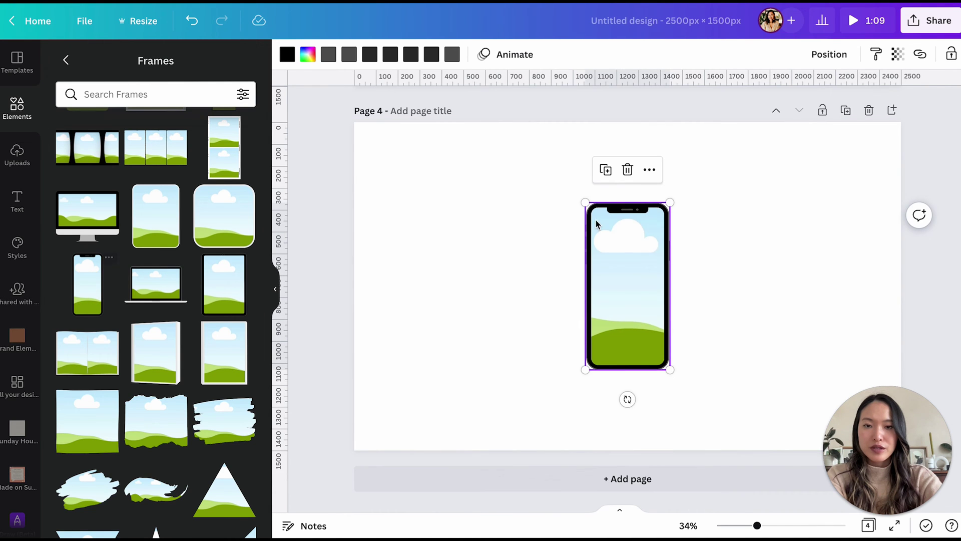
drag(637, 284, 580, 251)
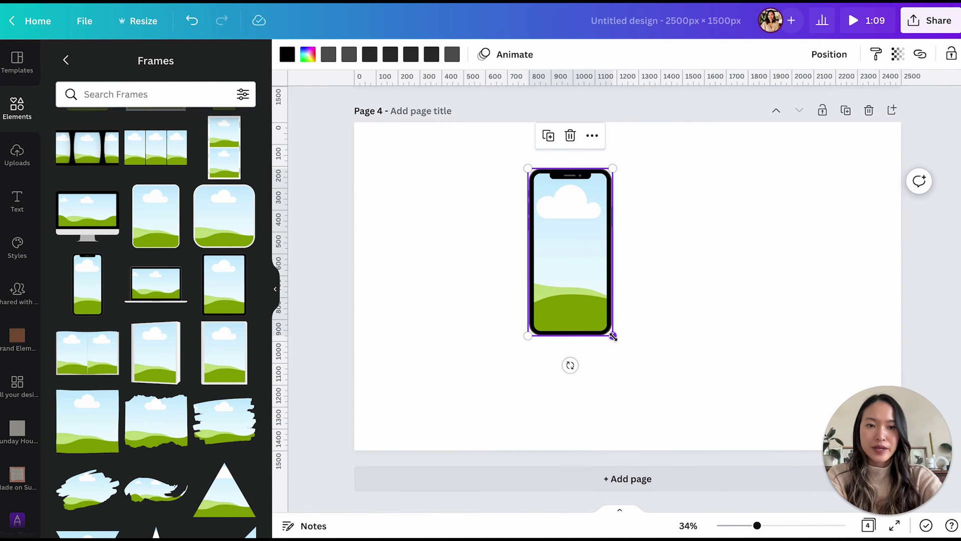
drag(612, 335, 710, 421)
drag(619, 399, 631, 382)
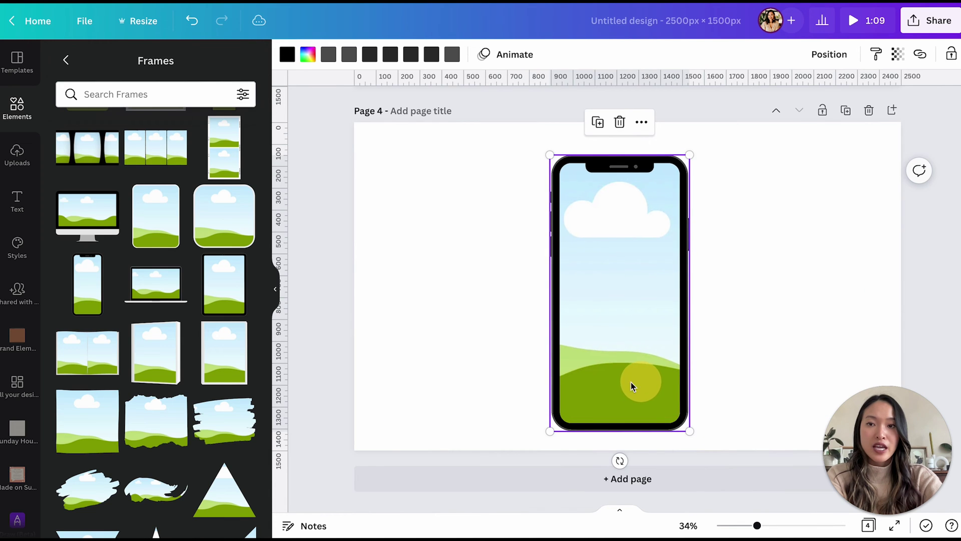
click(276, 289)
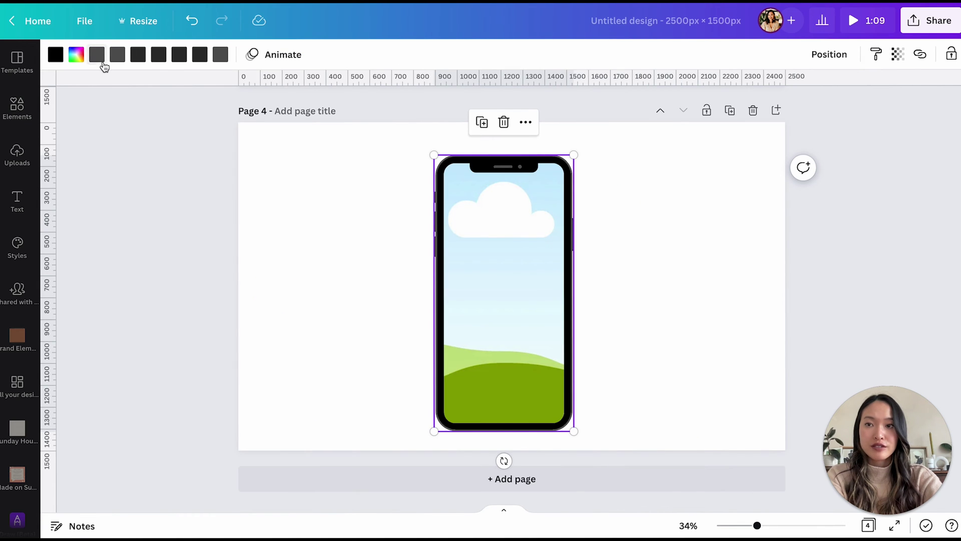
- Try light cream and then white for the phone frame's colour
click(56, 55)
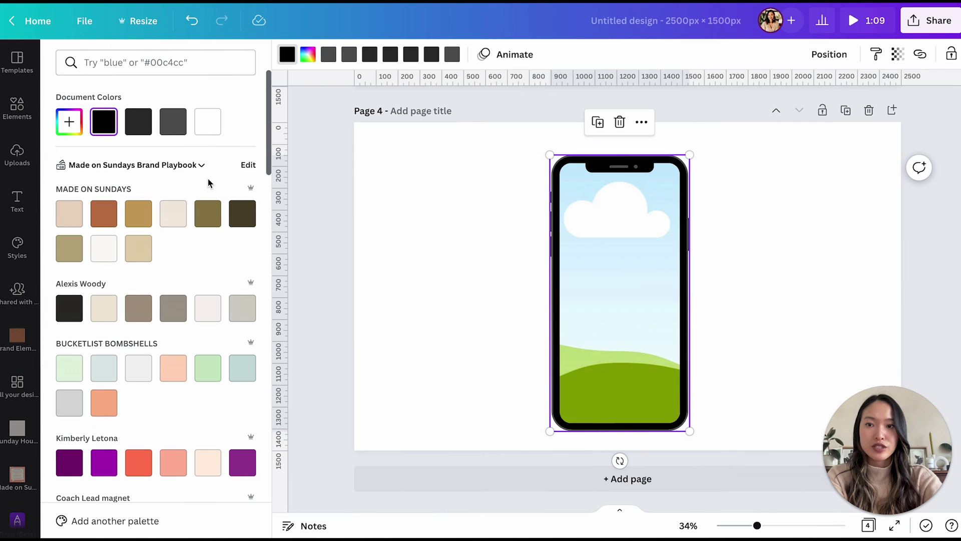
click(165, 222)
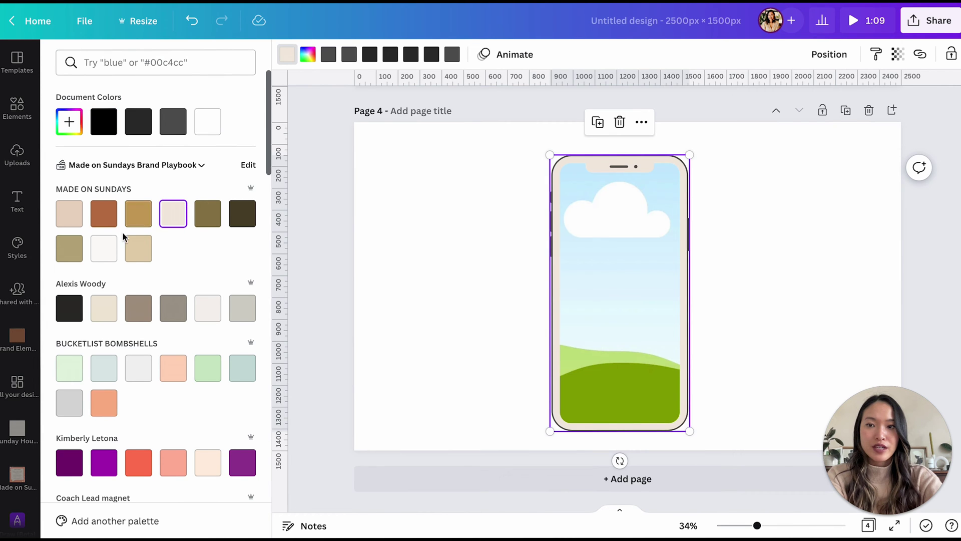
click(105, 246)
click(355, 233)
click(702, 280)
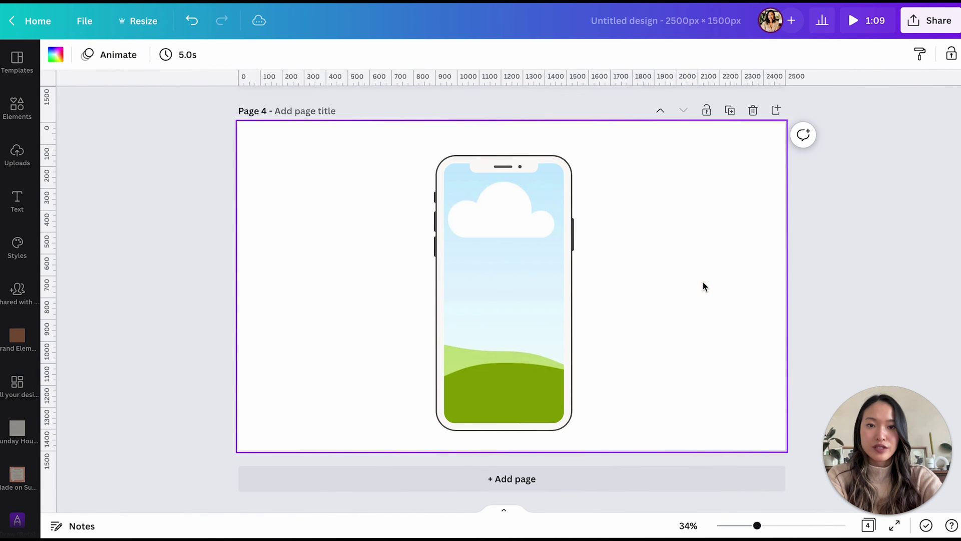
click(570, 281)
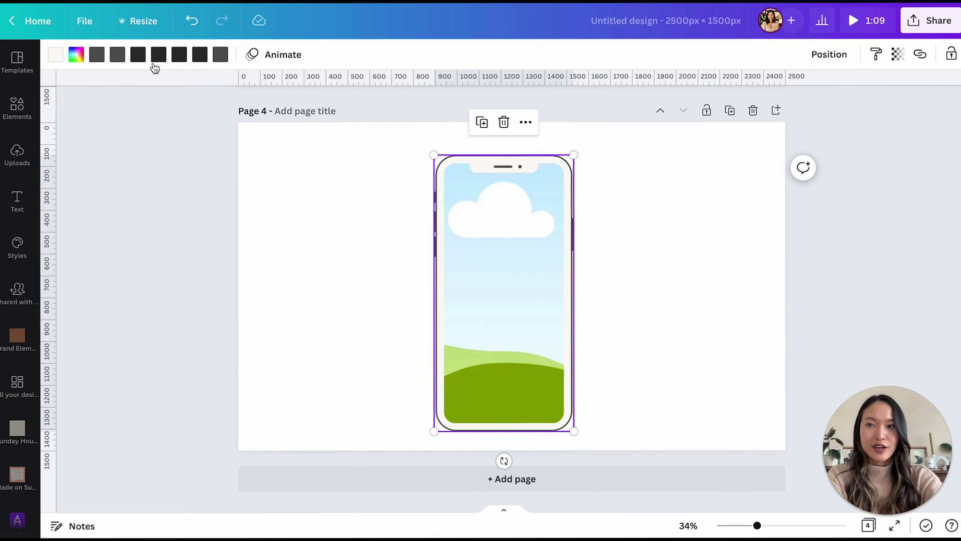
- Change the phone frame's first colour and both dark grey parts to the brand off-white
click(158, 55)
click(104, 248)
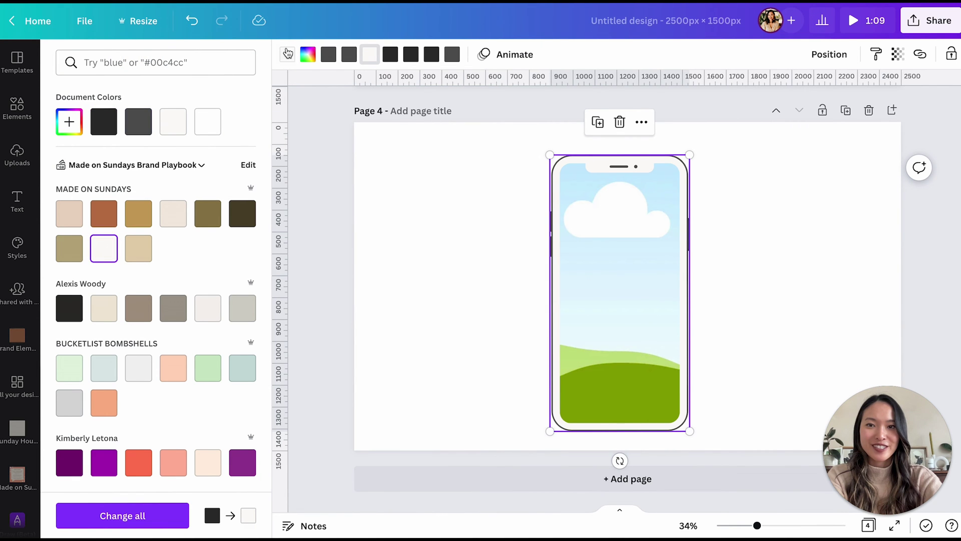
click(349, 54)
click(104, 248)
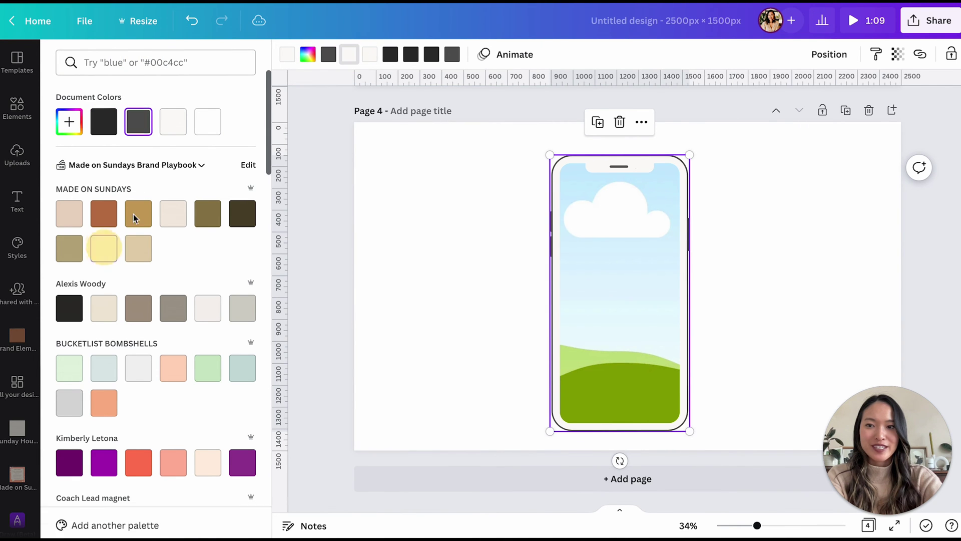
click(328, 54)
click(104, 249)
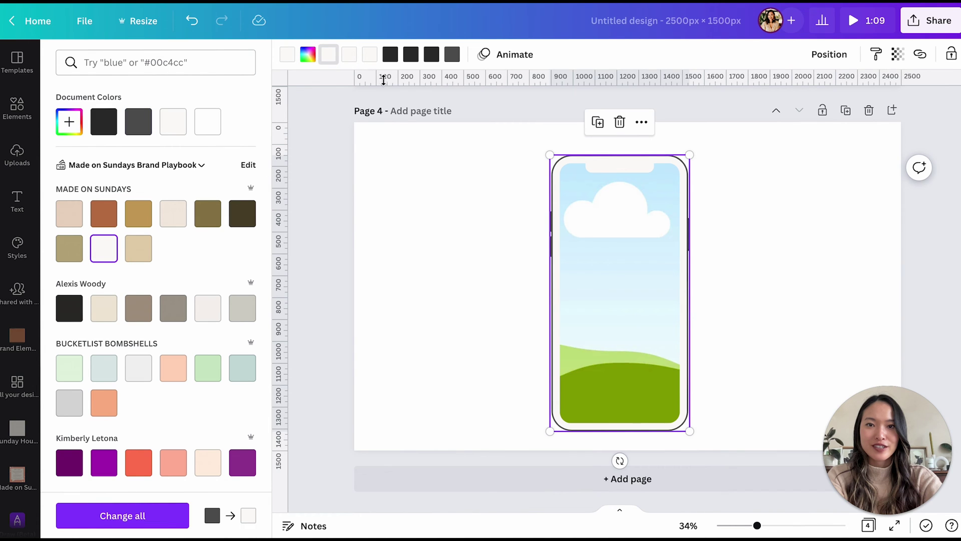
- Change the four black and dark frame parts to the brand beige, then deselect the phone
click(390, 54)
click(143, 248)
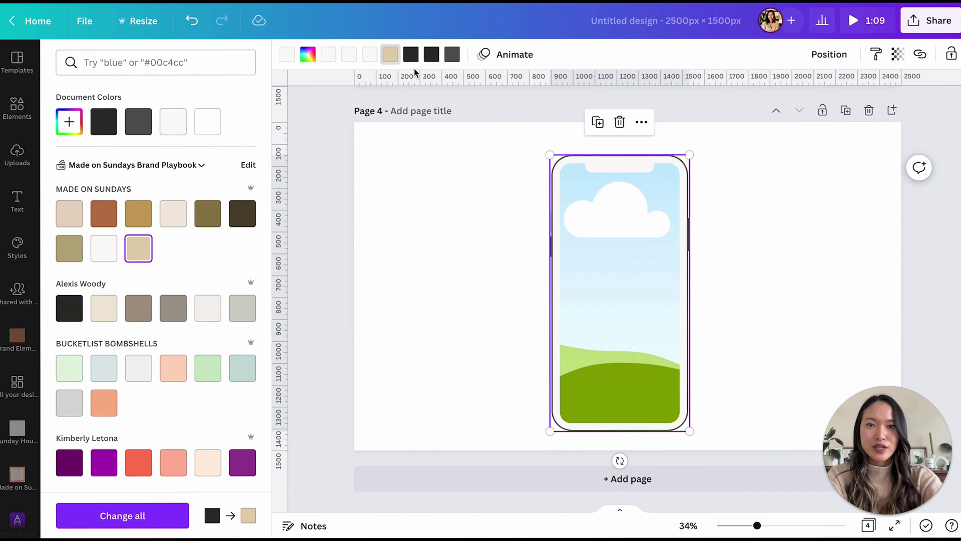
click(411, 54)
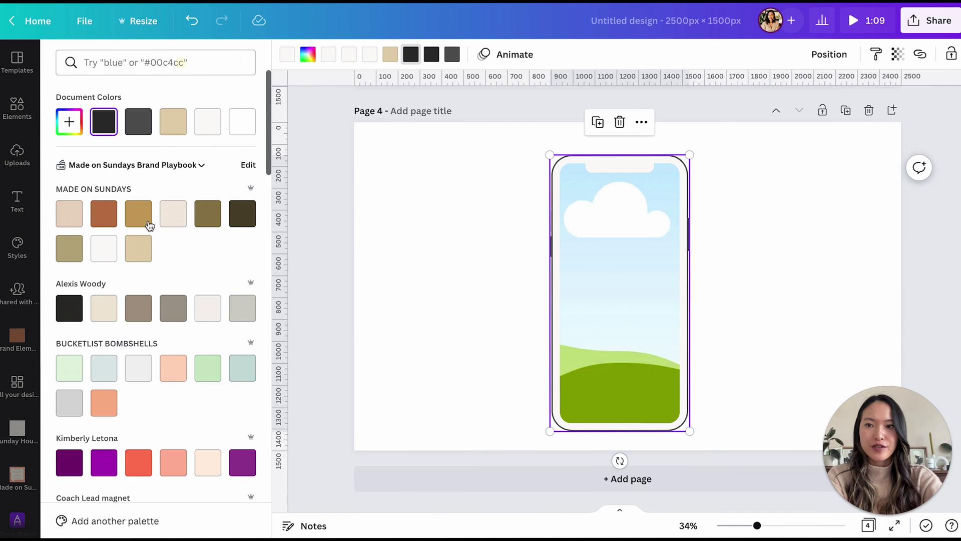
click(143, 249)
click(431, 54)
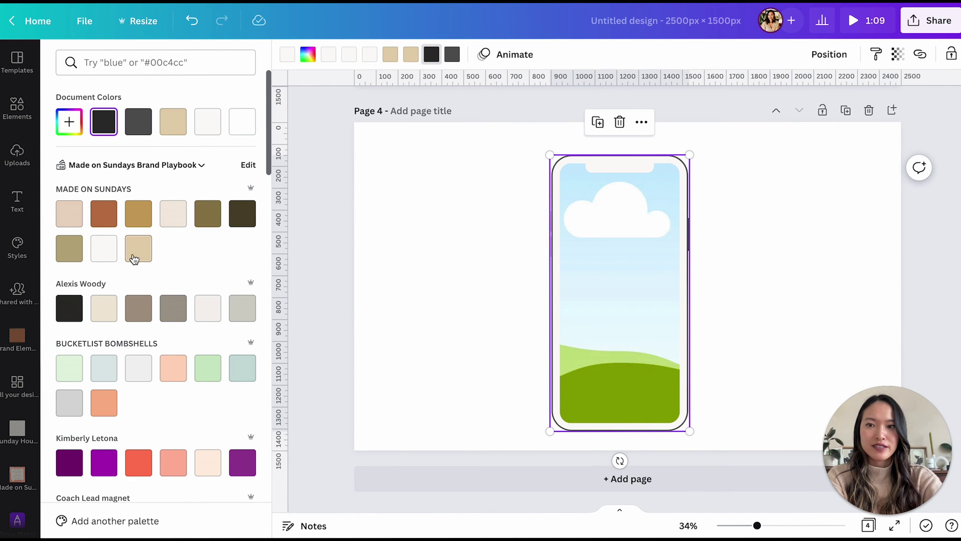
click(135, 254)
click(452, 54)
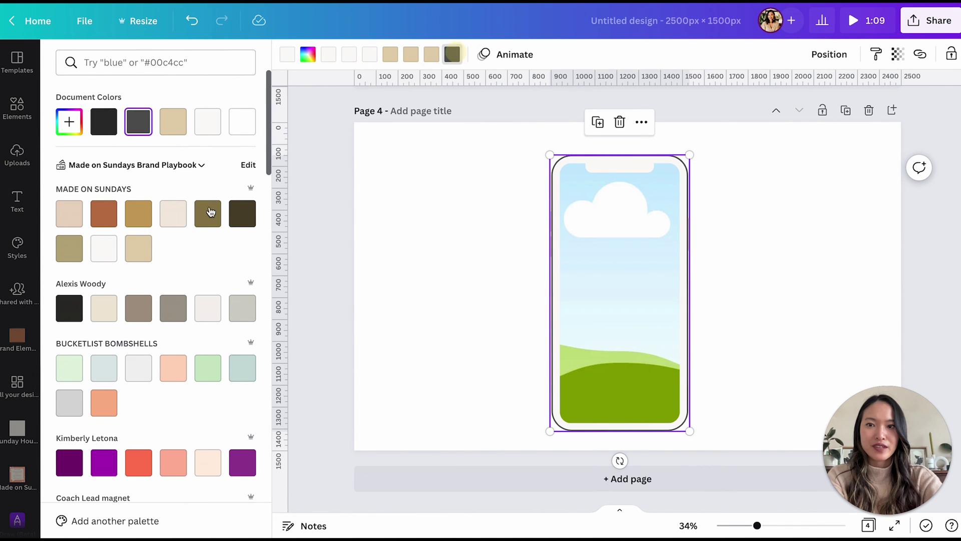
click(138, 249)
click(416, 254)
click(711, 281)
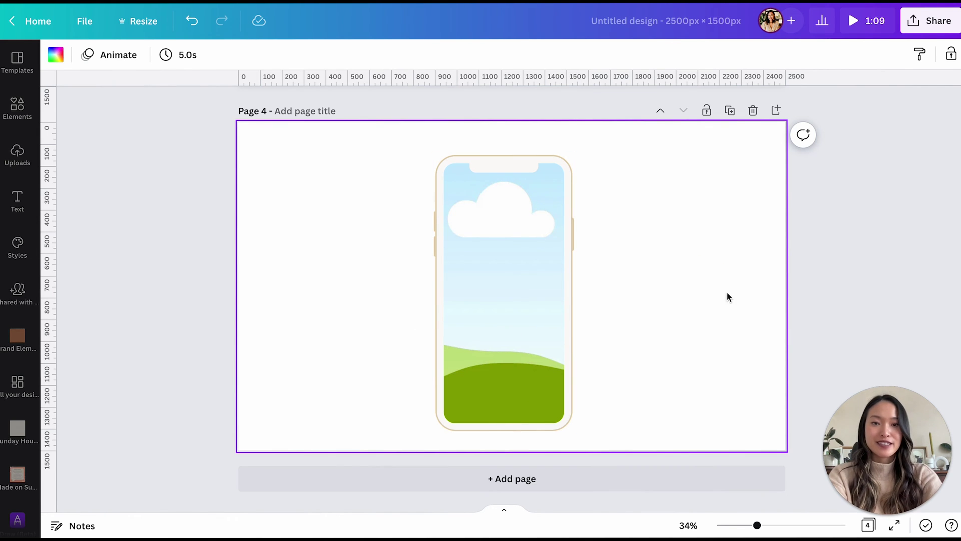
- Drag the beige phone mockup onto Page 4's horizontal centre line and deselect it
drag(516, 293, 522, 285)
click(634, 307)
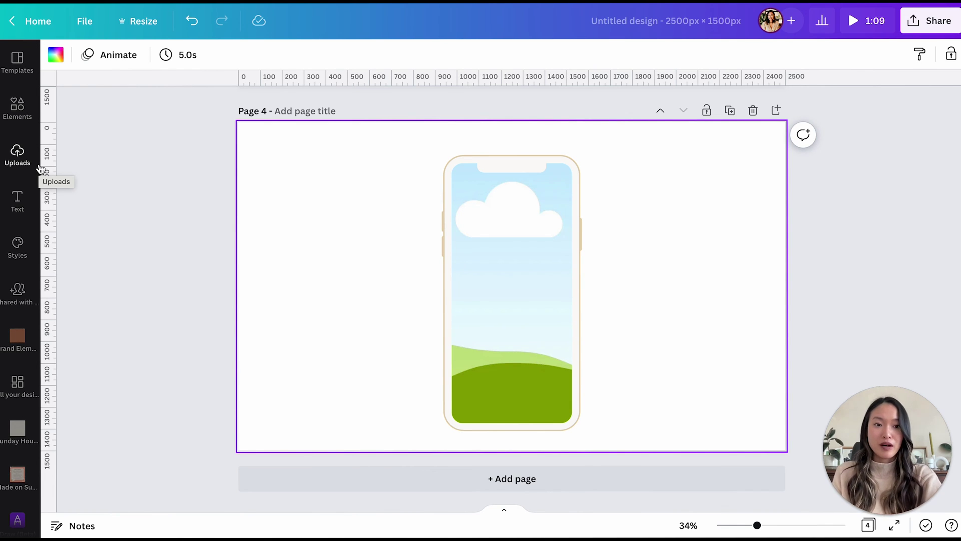
- Drop the uploaded Instagram profile screenshot into the phone's screen and nudge it slightly right
click(17, 156)
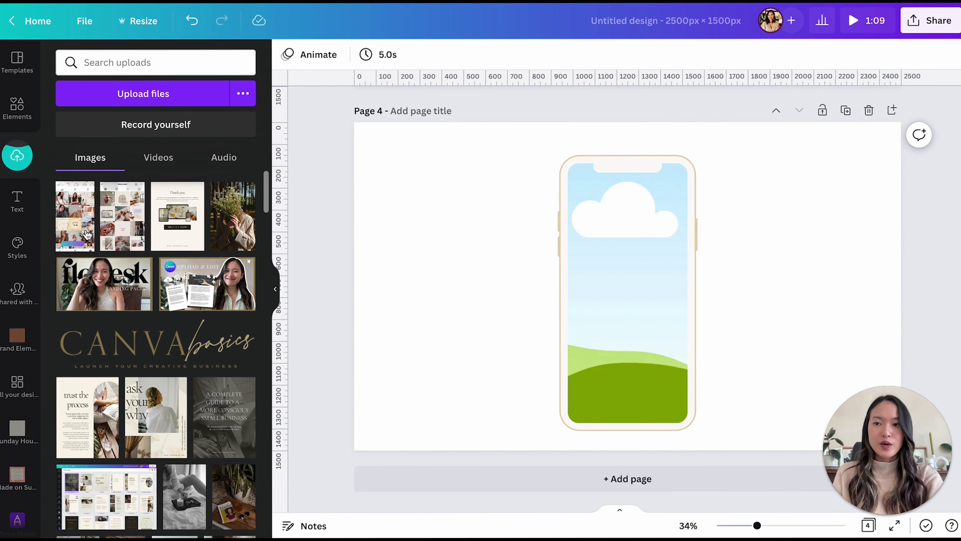
mouse_move(74, 228)
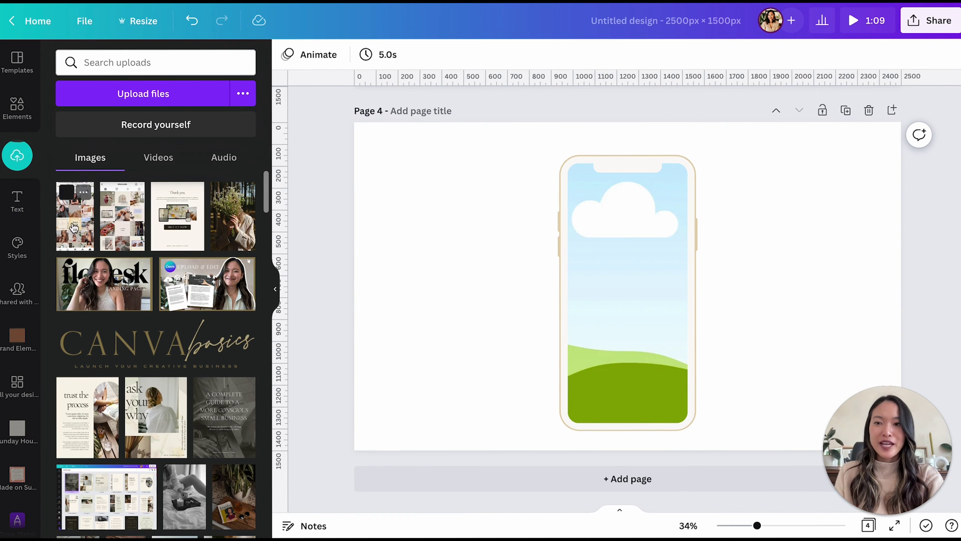
drag(74, 227, 606, 236)
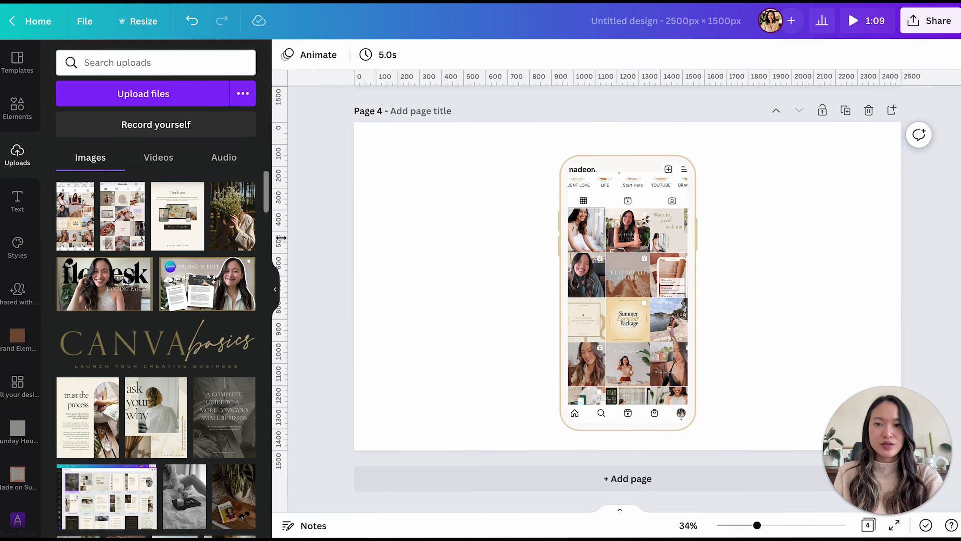
click(275, 294)
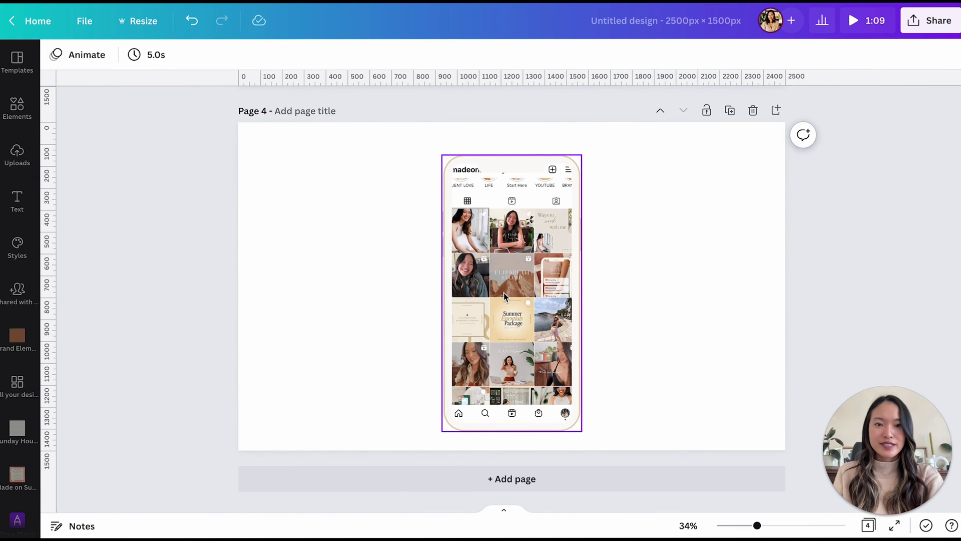
double_click(504, 293)
drag(506, 291, 508, 291)
click(739, 308)
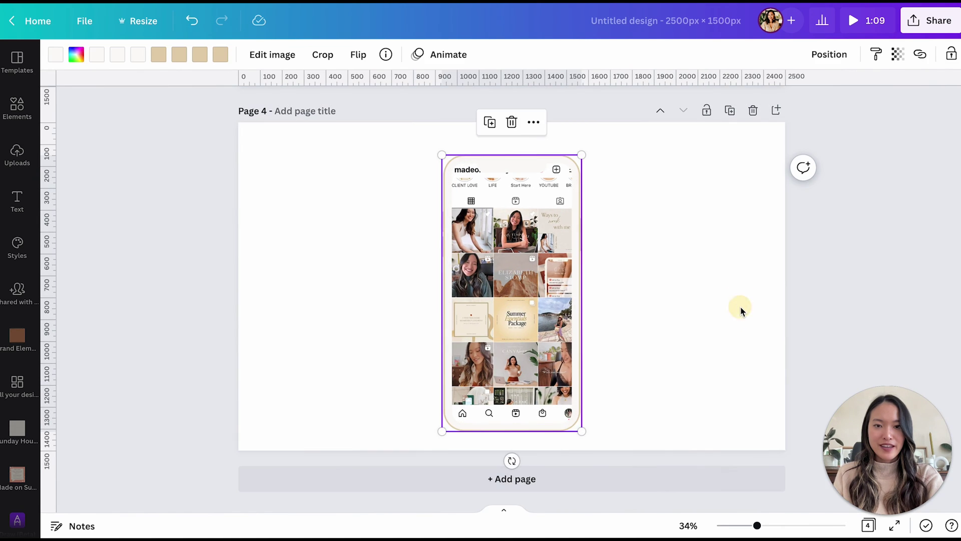
click(741, 310)
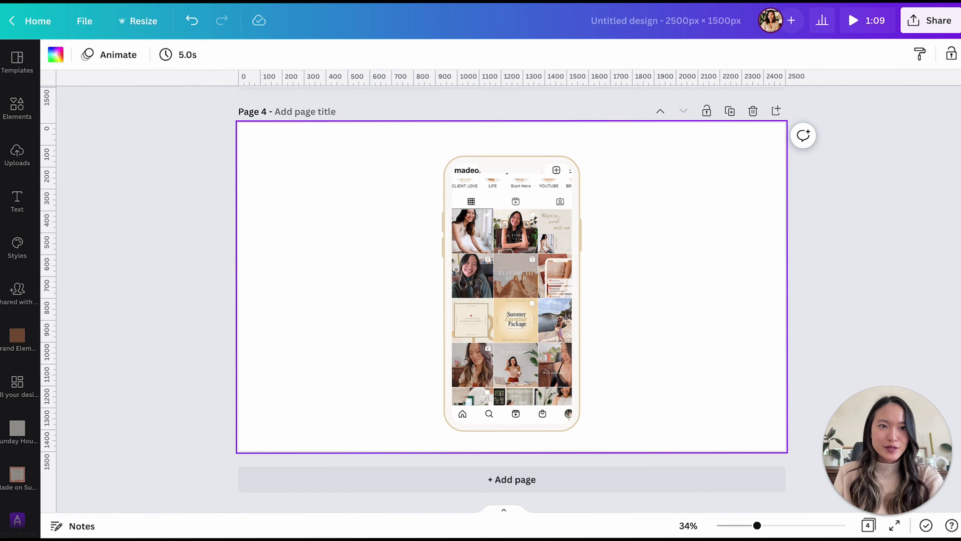
- Set the download file type to PNG with a transparent background
click(943, 27)
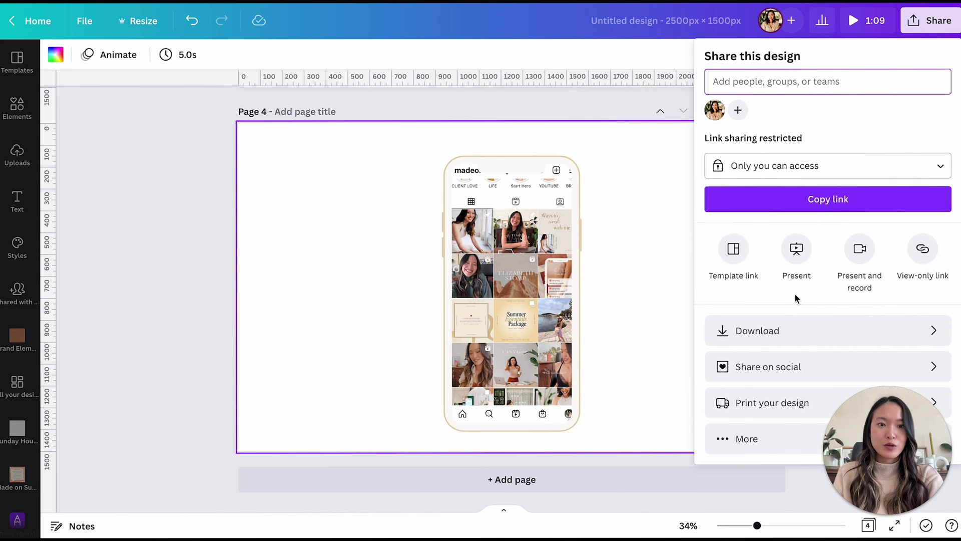
click(772, 323)
click(771, 119)
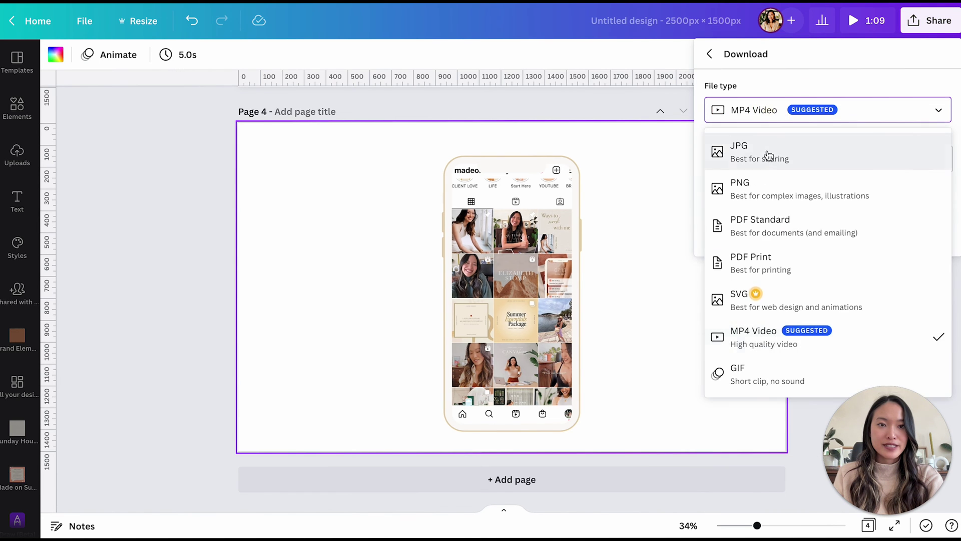
click(756, 188)
click(768, 194)
- Limit the export to Page 4 only, download it, and review Untitled design (4).png in Preview
click(768, 262)
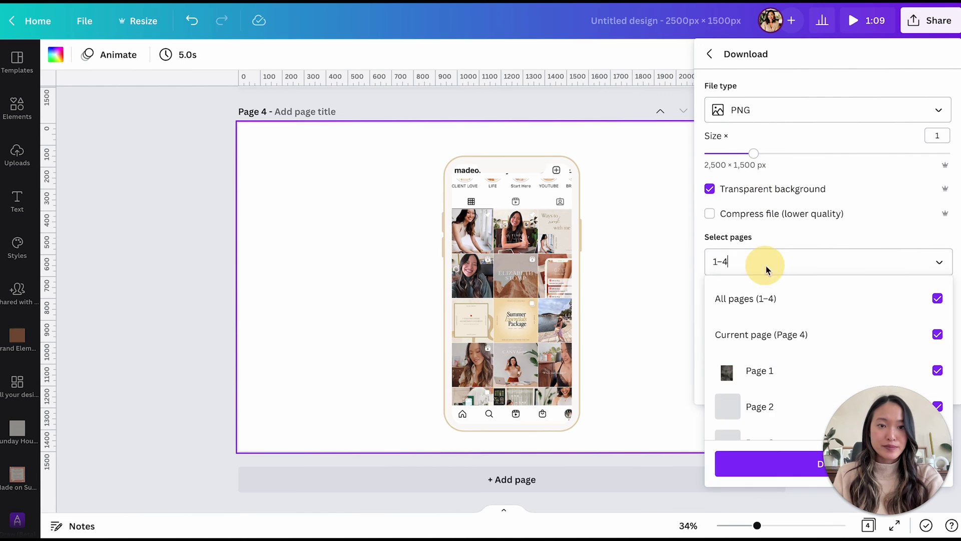
click(937, 298)
scroll(728, 405, down, 2)
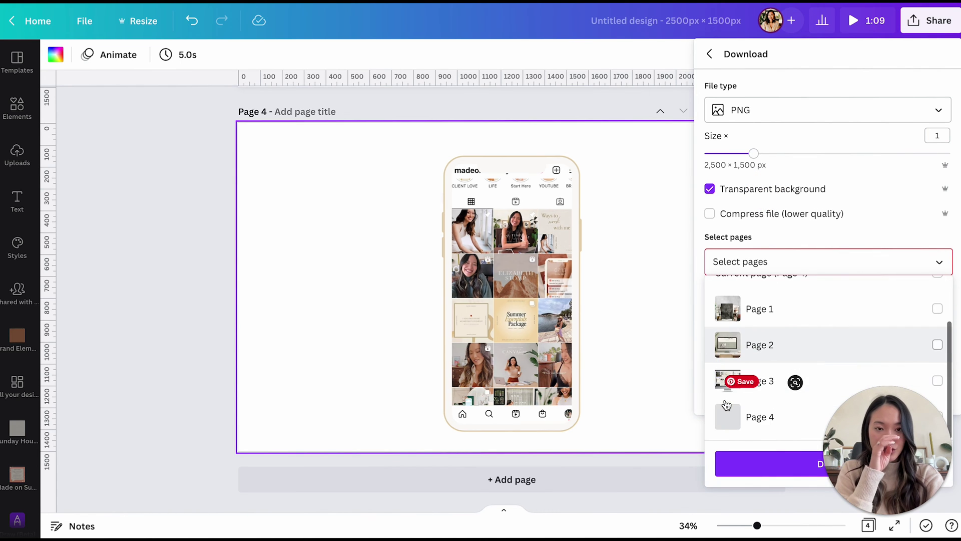
click(749, 416)
click(783, 467)
click(794, 389)
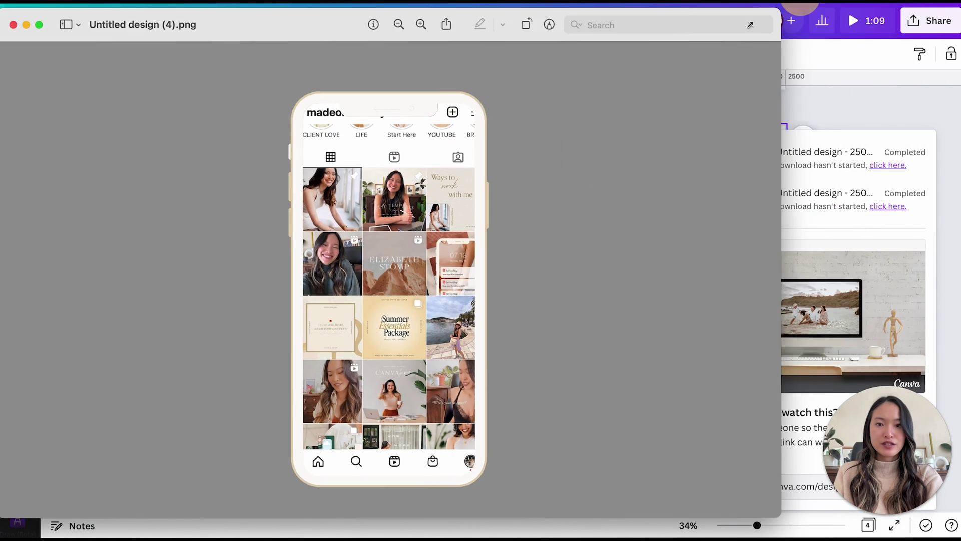
drag(778, 2, 706, 49)
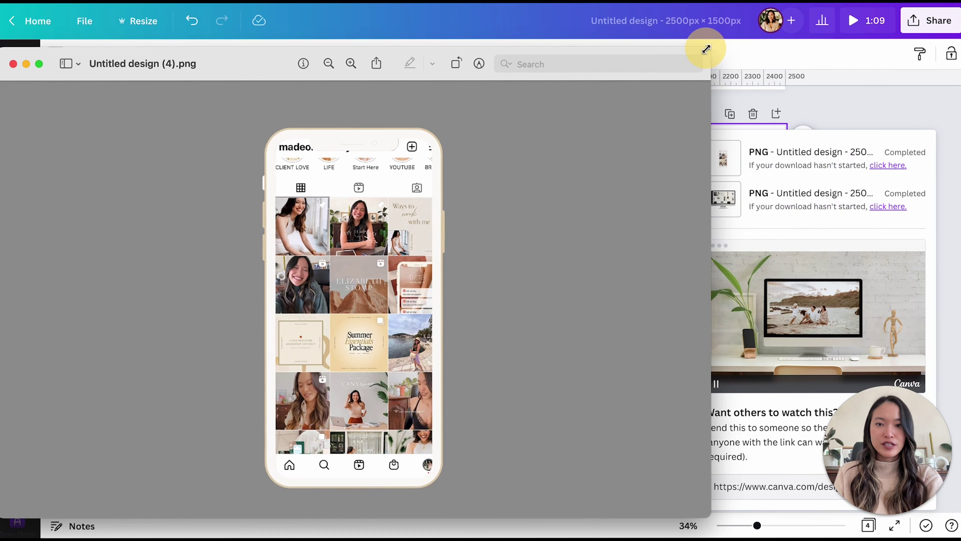
drag(326, 68, 340, 47)
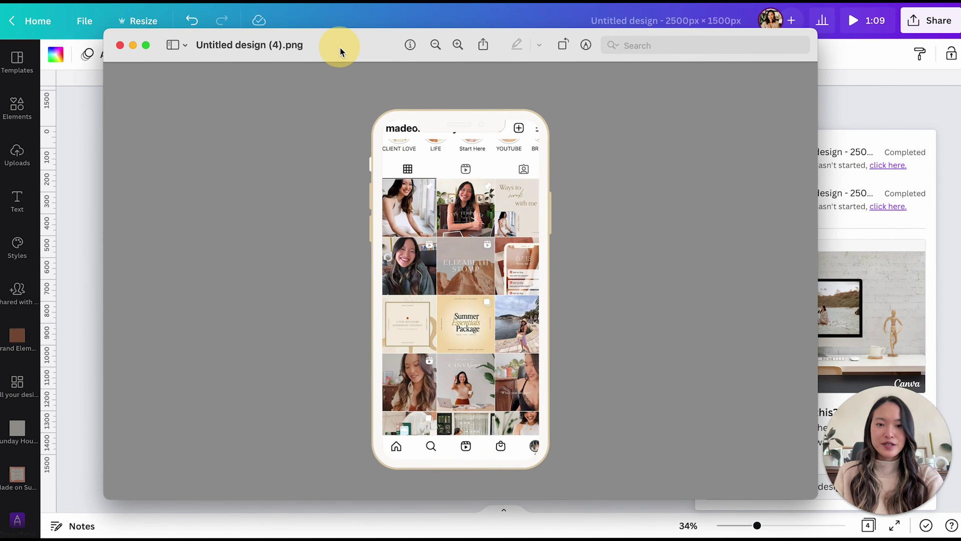
- Close the PNG preview and duplicate Page 4 as a new Page 5
click(120, 46)
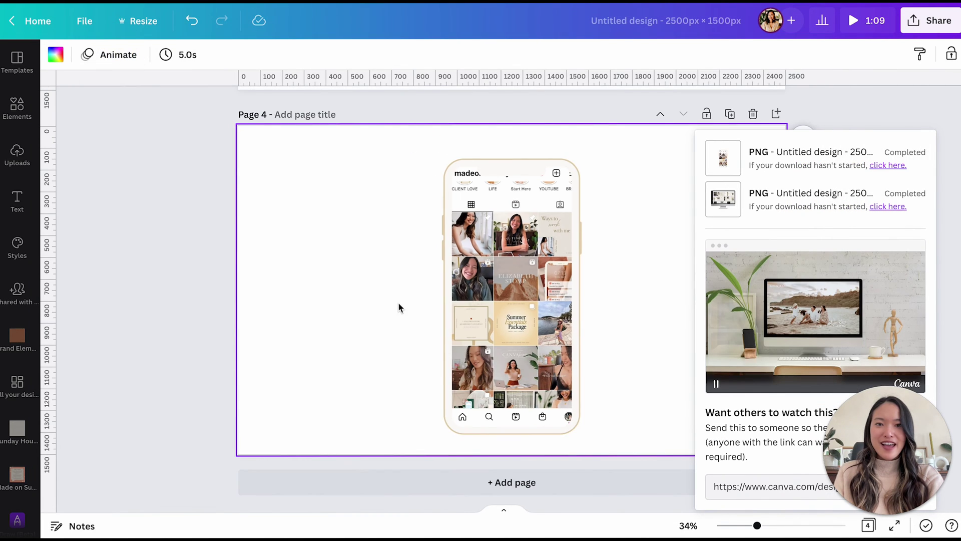
scroll(399, 302, up, 10)
click(860, 121)
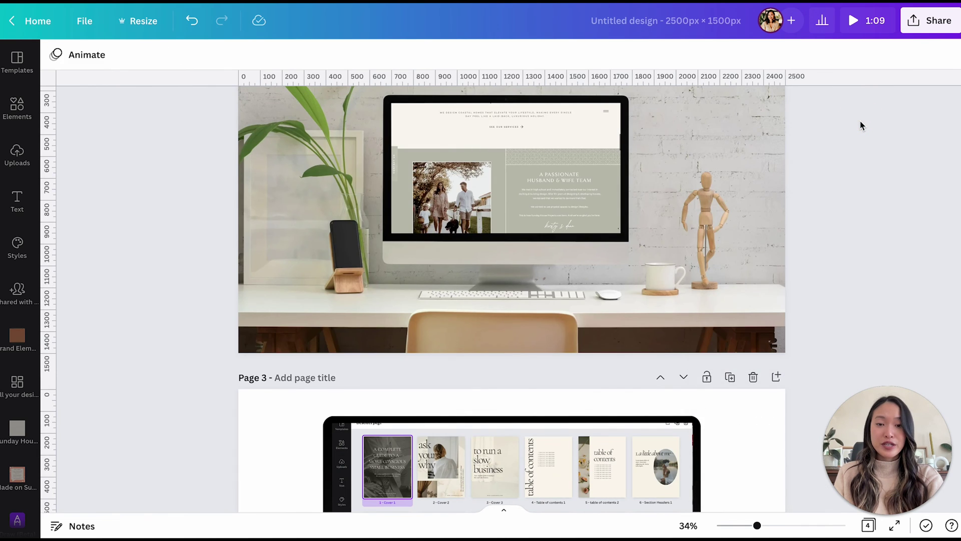
scroll(860, 122, up, 8)
scroll(860, 122, down, 12)
scroll(860, 125, down, 5)
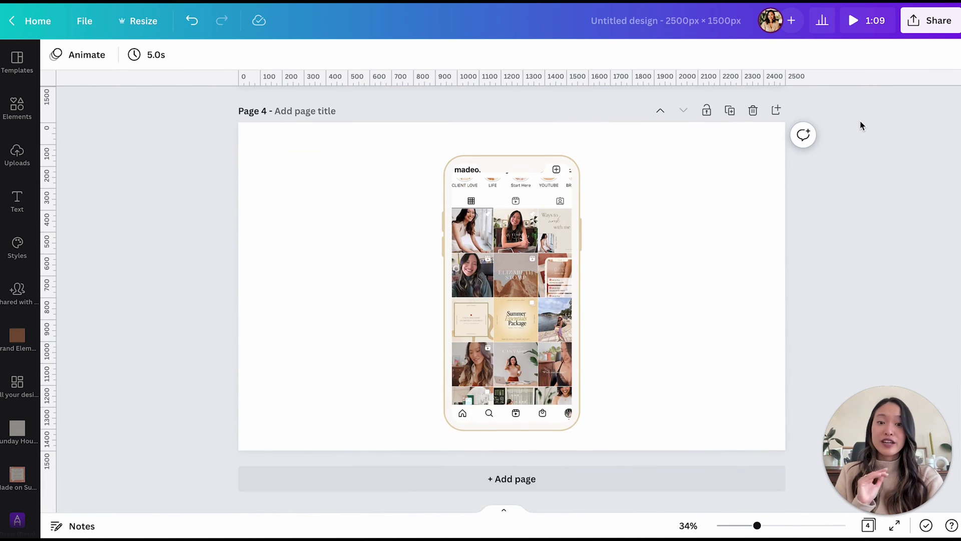
click(729, 112)
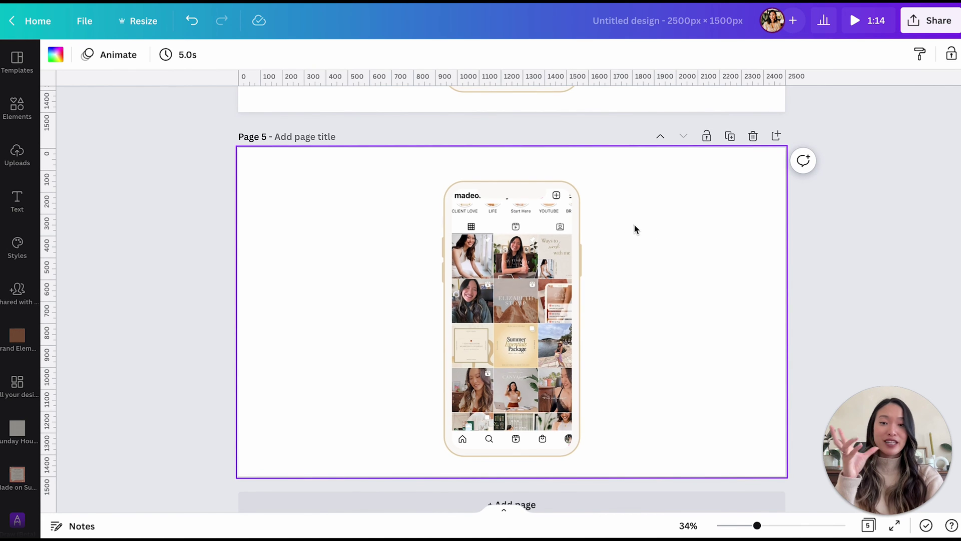
- Shrink the Page 5 phone and move it left, then paste the monitor mockup onto Page 5
drag(634, 224, 449, 403)
drag(581, 181, 548, 246)
drag(515, 325, 427, 298)
scroll(427, 298, up, 12)
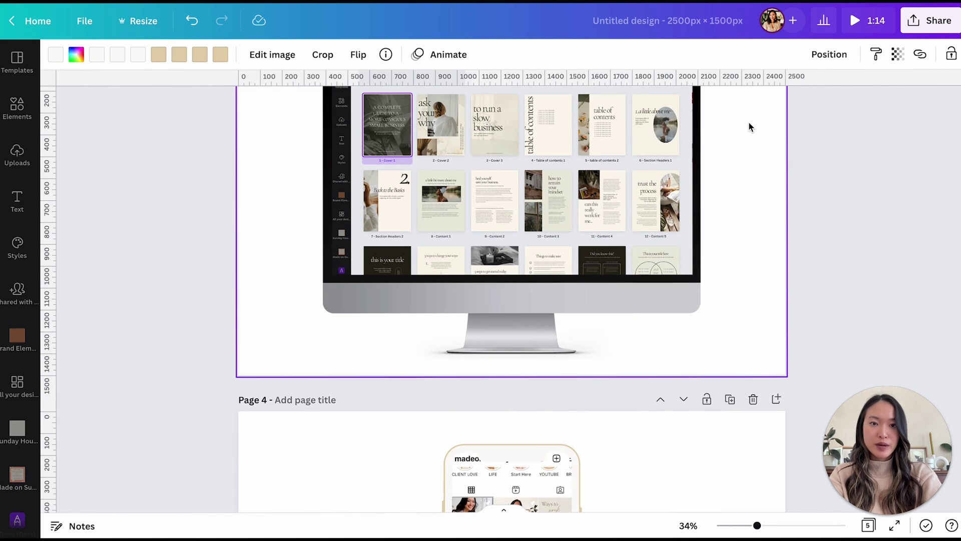
drag(749, 127, 453, 284)
scroll(453, 283, down, 12)
click(572, 338)
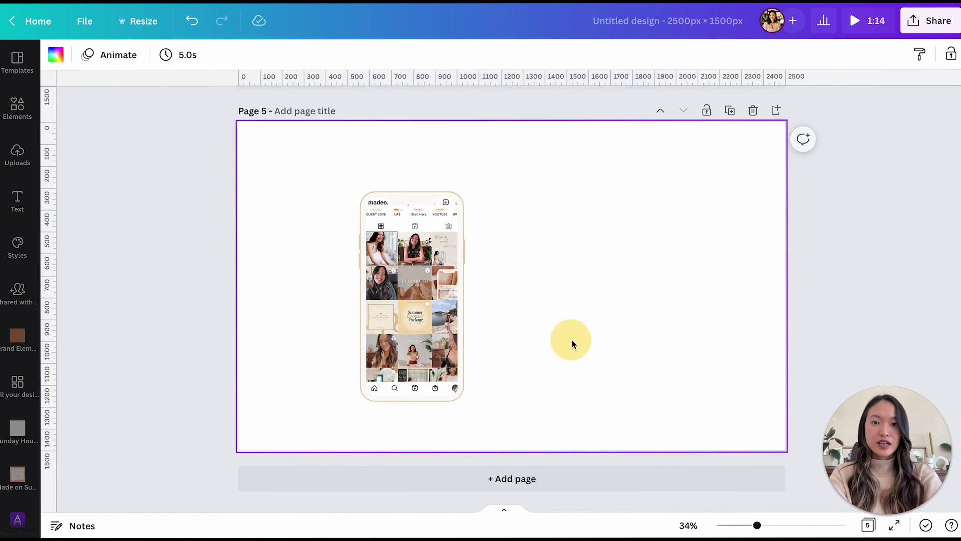
key(ctrl+v)
- Resize the monitor mockup larger and position it right of the phone
drag(697, 152, 538, 263)
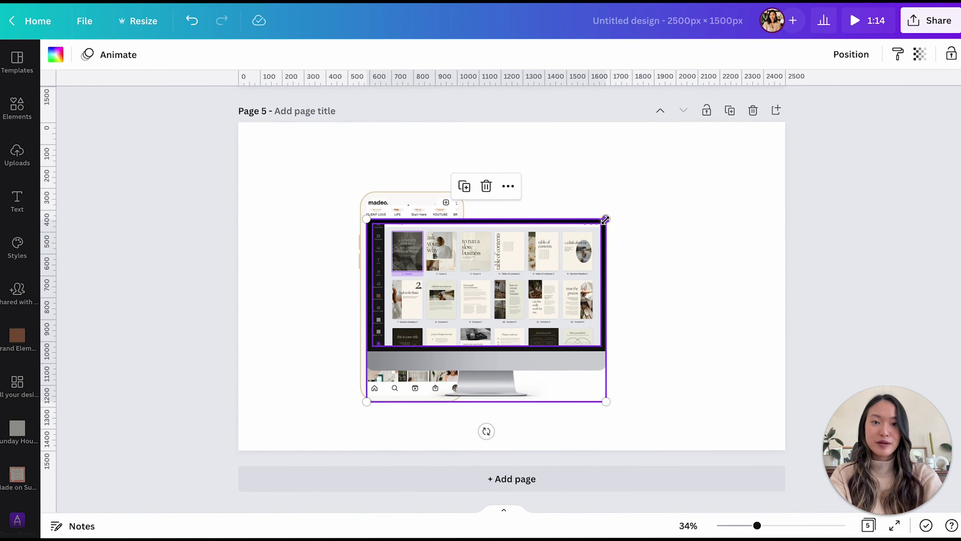
drag(604, 220, 687, 186)
drag(586, 249, 571, 256)
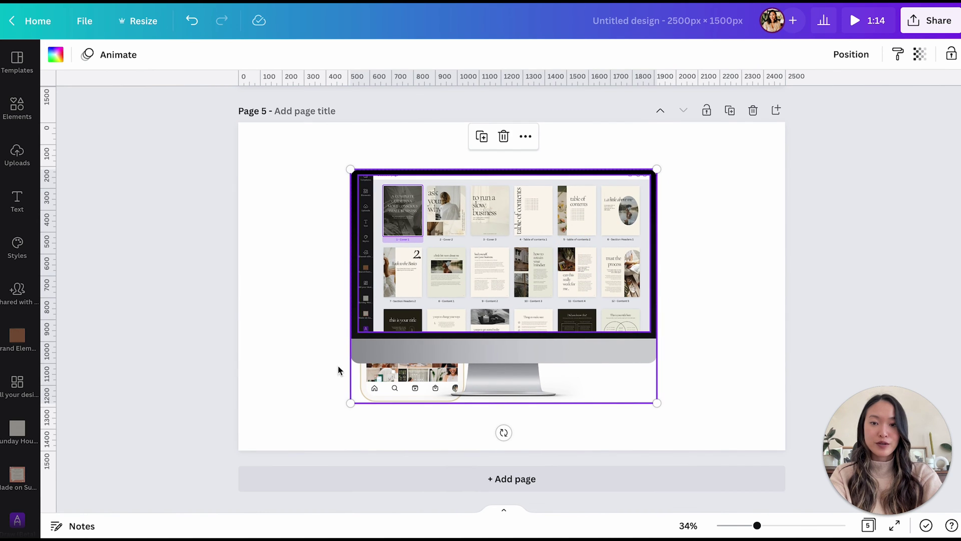
drag(459, 257, 511, 266)
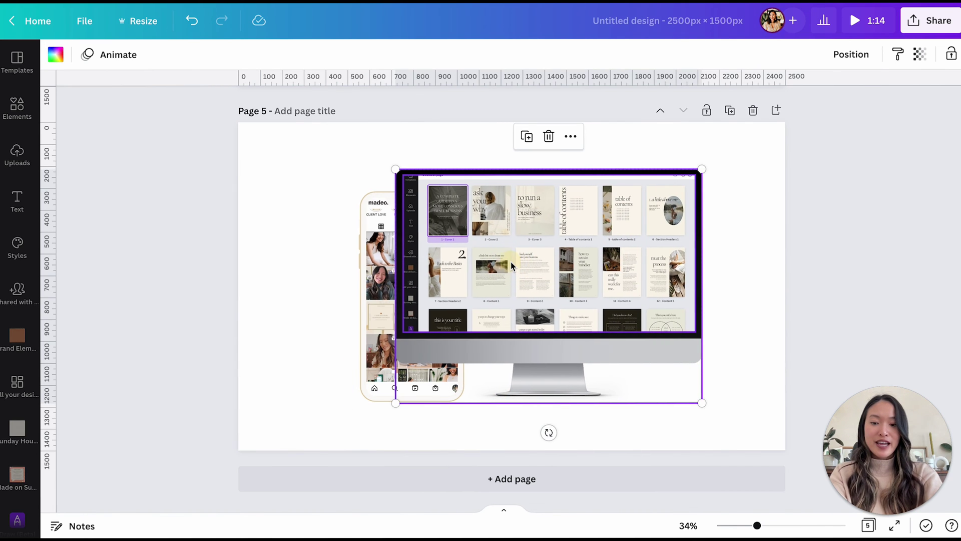
- Bring the phone forward in front of the monitor's lower left and shrink it
click(360, 273)
drag(379, 345, 331, 345)
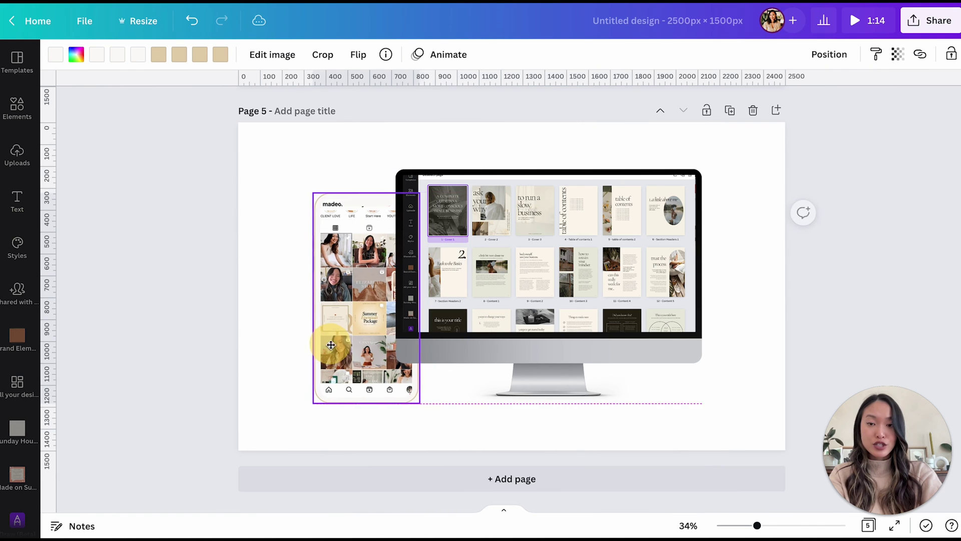
click(829, 54)
click(671, 96)
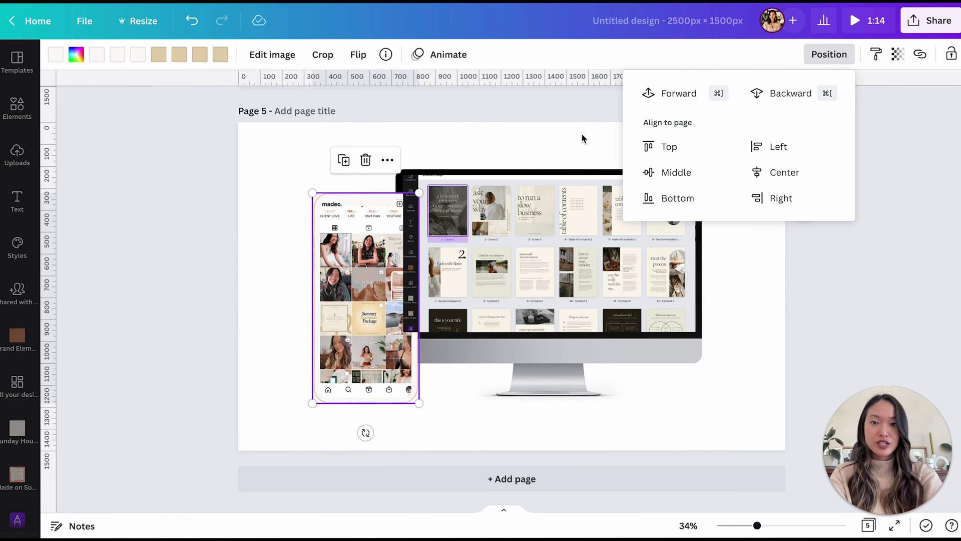
click(685, 93)
drag(419, 193, 371, 258)
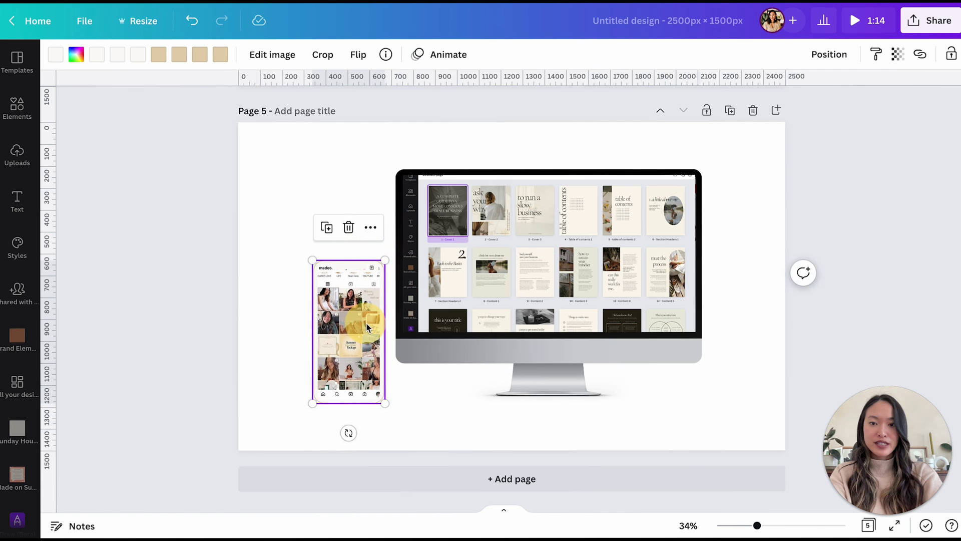
drag(504, 307, 512, 309)
mouse_move(758, 242)
mouse_down()
mouse_move(624, 314)
mouse_move(567, 302)
mouse_up()
click(760, 317)
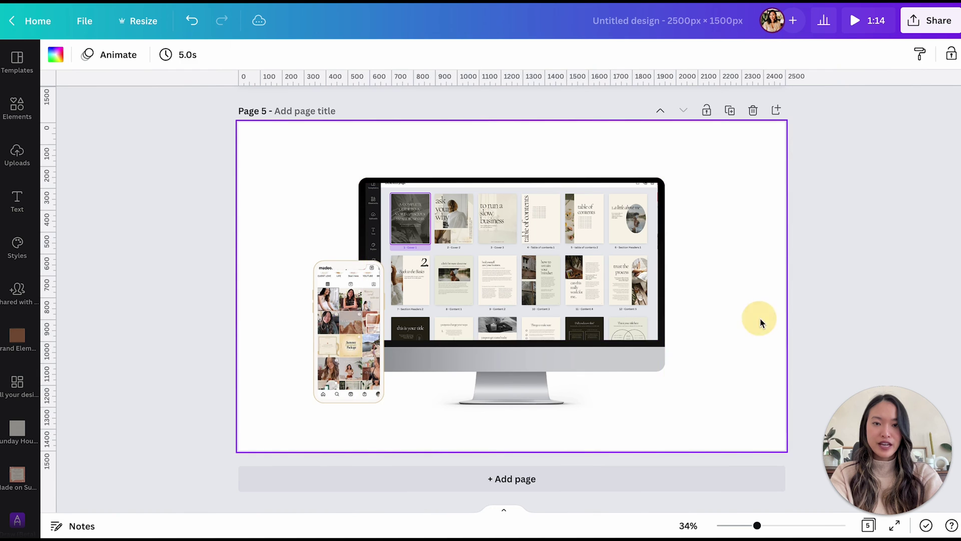
- Copy the three booklet cards from page 1 and paste them onto page 5
scroll(623, 179, up, 15)
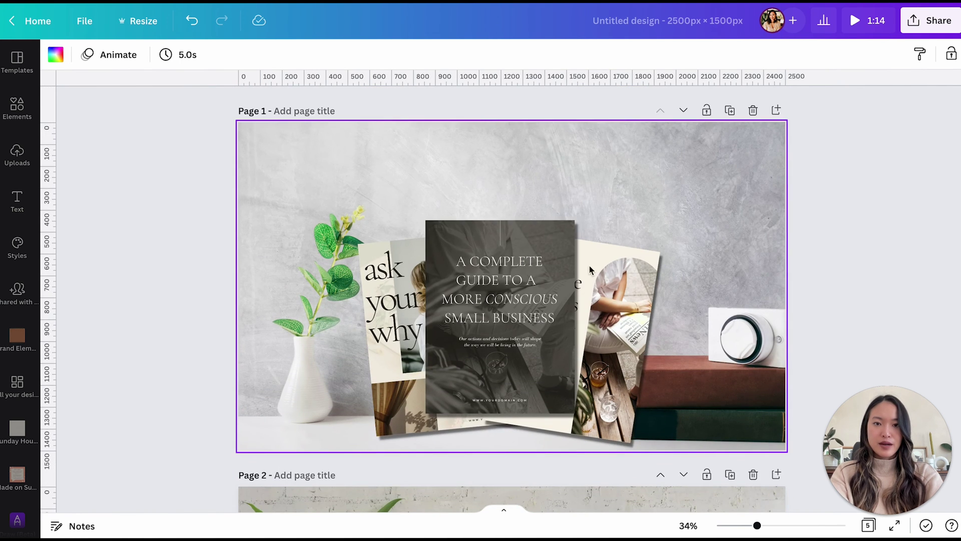
click(624, 296)
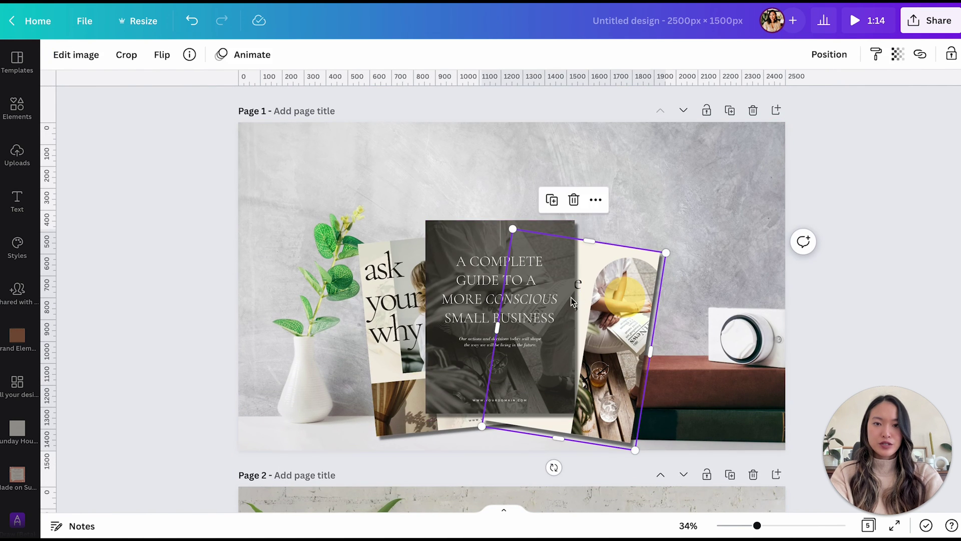
shift+click(457, 291)
shift+click(393, 295)
key(ctrl+c)
scroll(392, 294, down, 15)
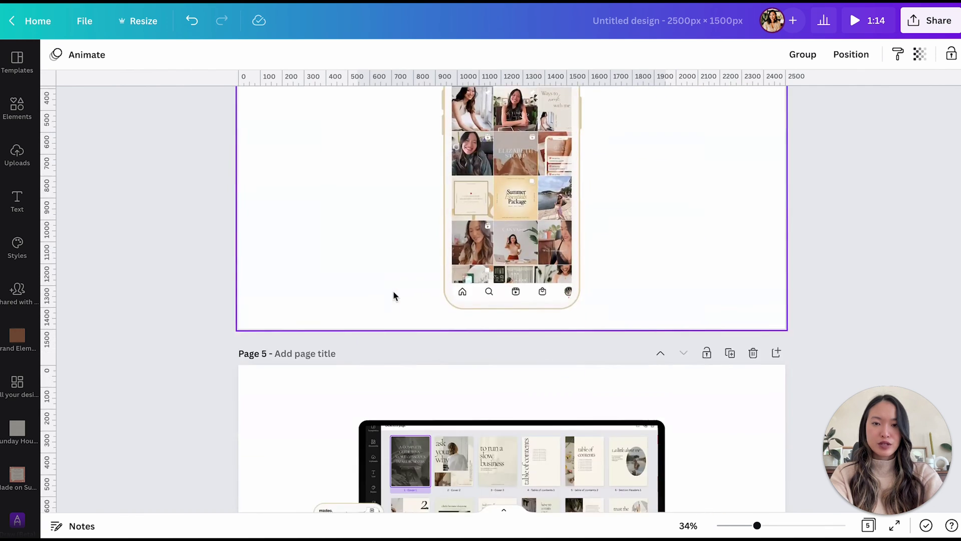
key(ctrl+v)
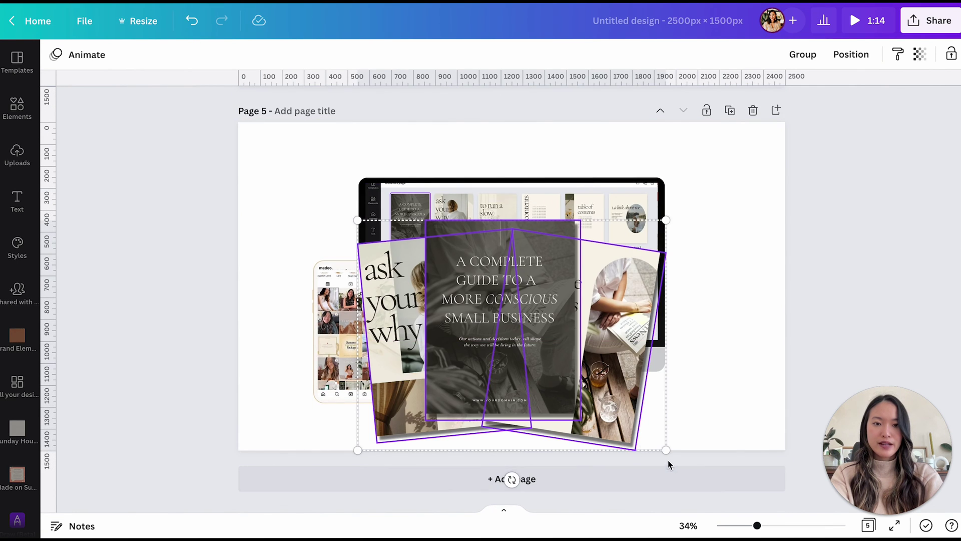
- Shrink the booklet cards onto the monitor's lower right and shift the whole mockup left
drag(665, 449, 571, 441)
drag(492, 368, 673, 386)
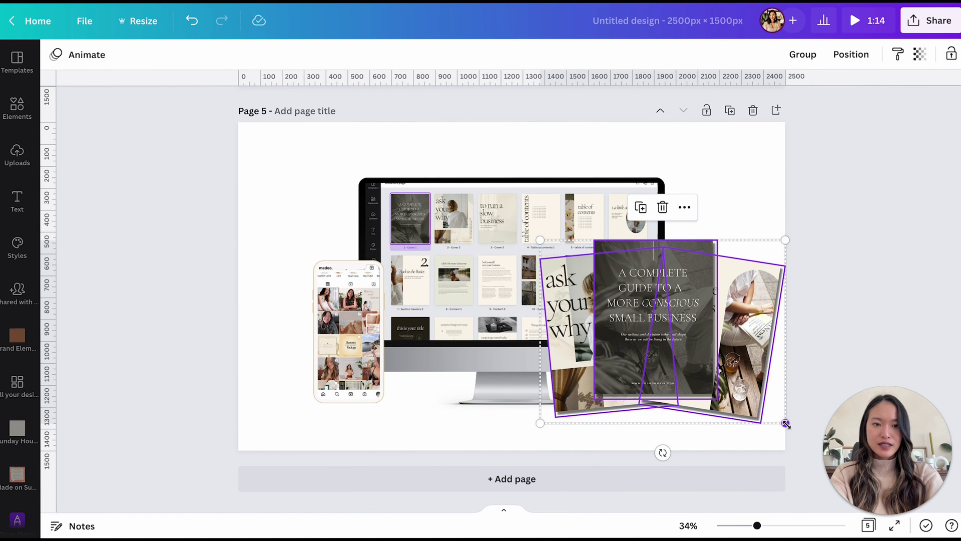
drag(785, 420, 762, 419)
drag(698, 367, 710, 372)
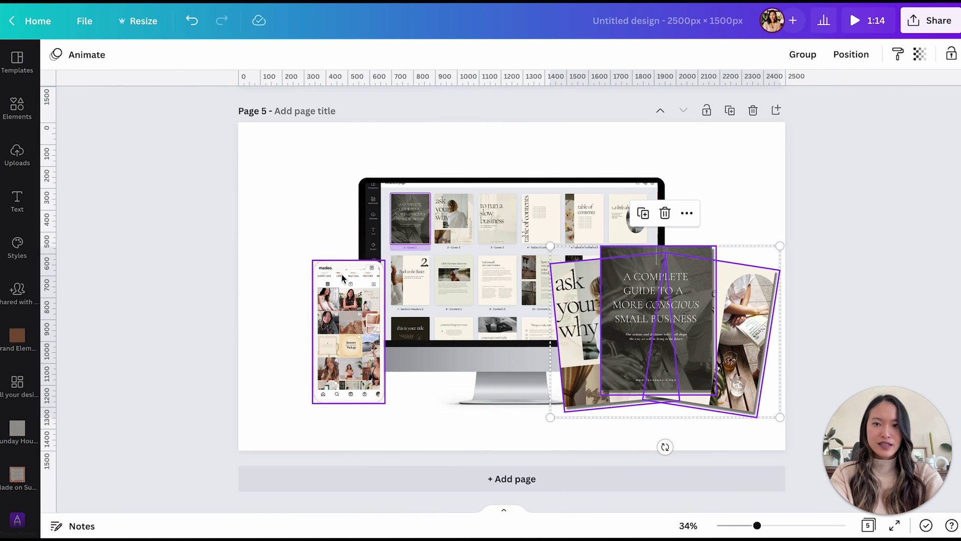
drag(279, 189, 703, 333)
- Lower the phone mockup slightly
click(882, 372)
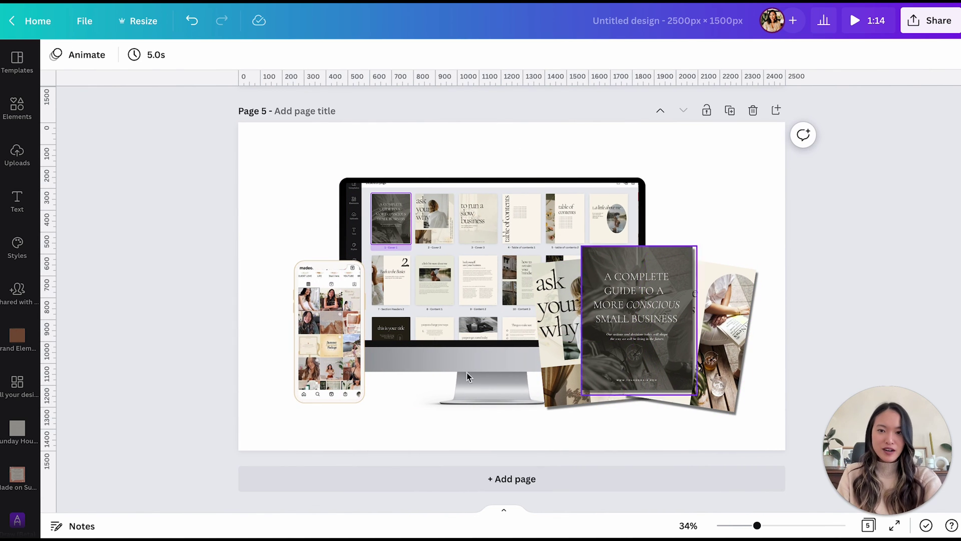
drag(317, 382, 319, 390)
click(688, 435)
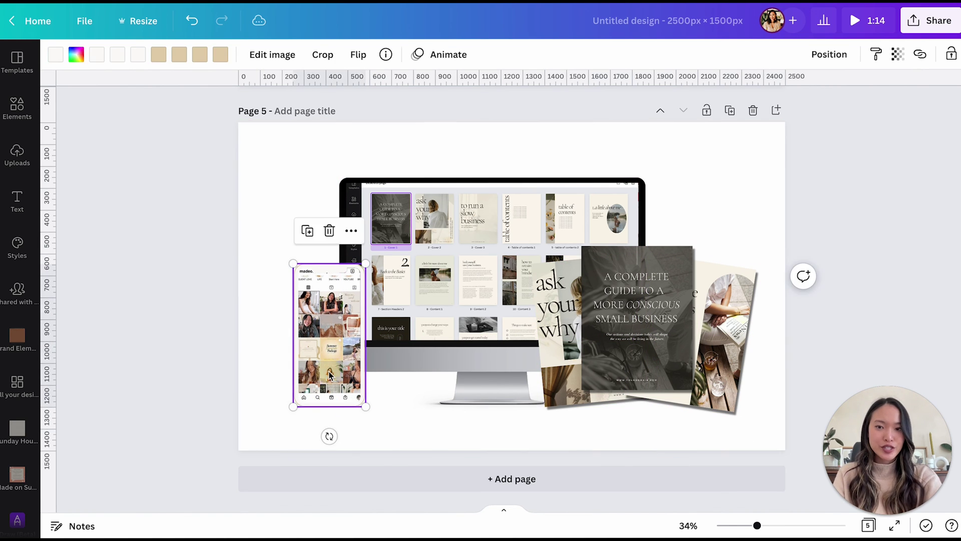
mouse_move(328, 345)
mouse_down()
mouse_move(345, 351)
mouse_move(329, 352)
mouse_up()
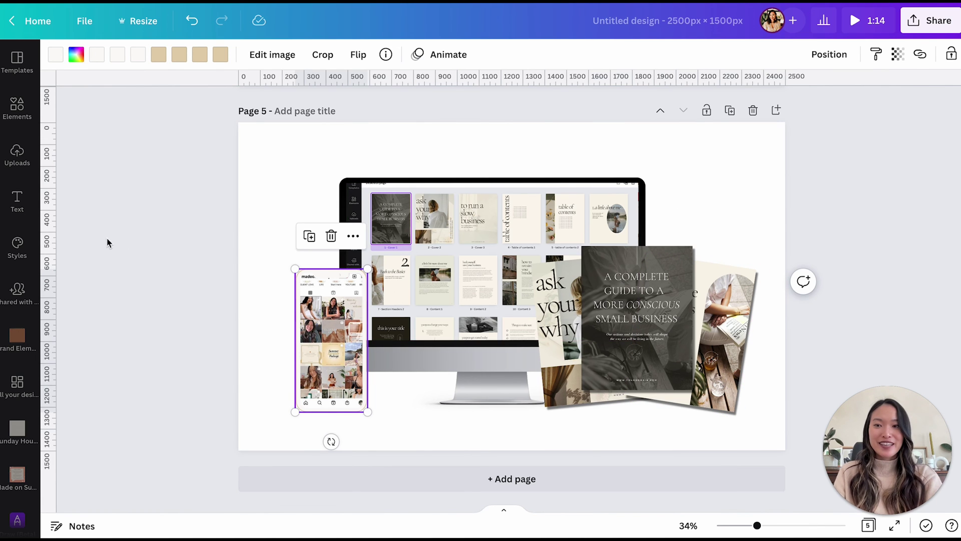
- Search Elements for 'desk' and set the brick-wall desk photo as Page 5's background
click(12, 159)
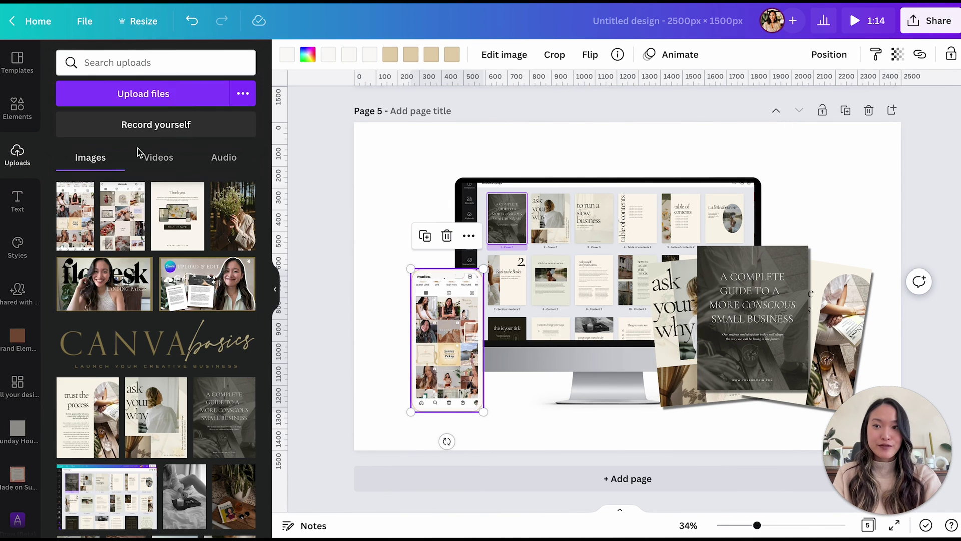
click(149, 169)
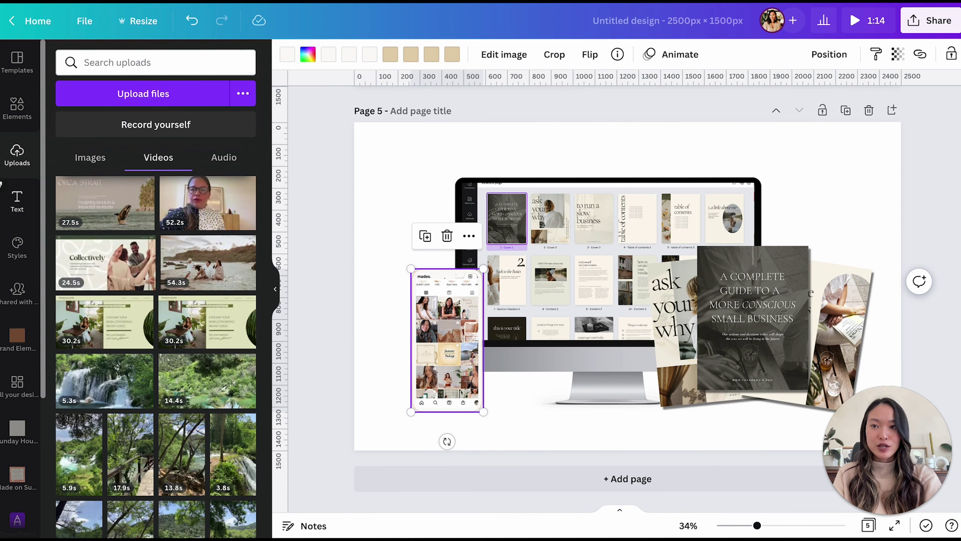
click(22, 125)
click(65, 60)
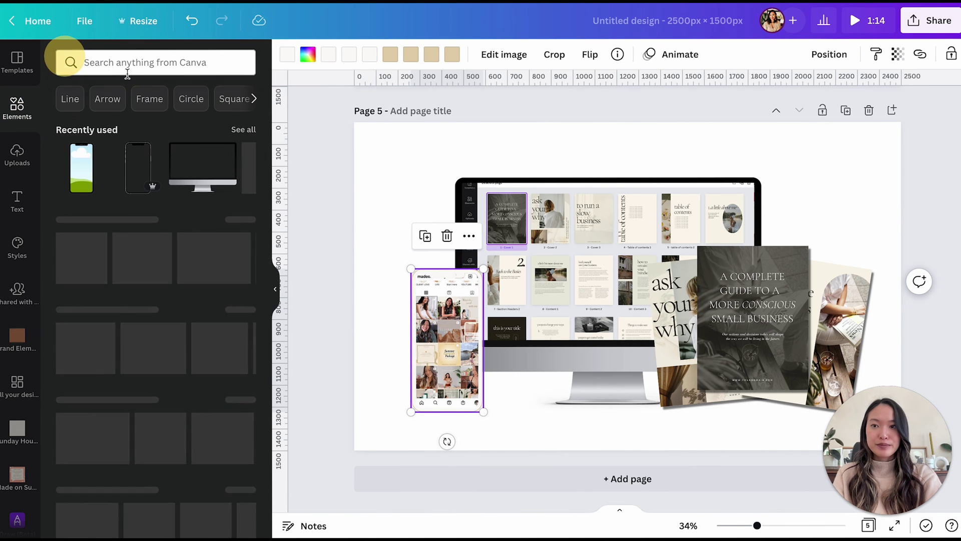
click(127, 61)
text(desk)
key(Return)
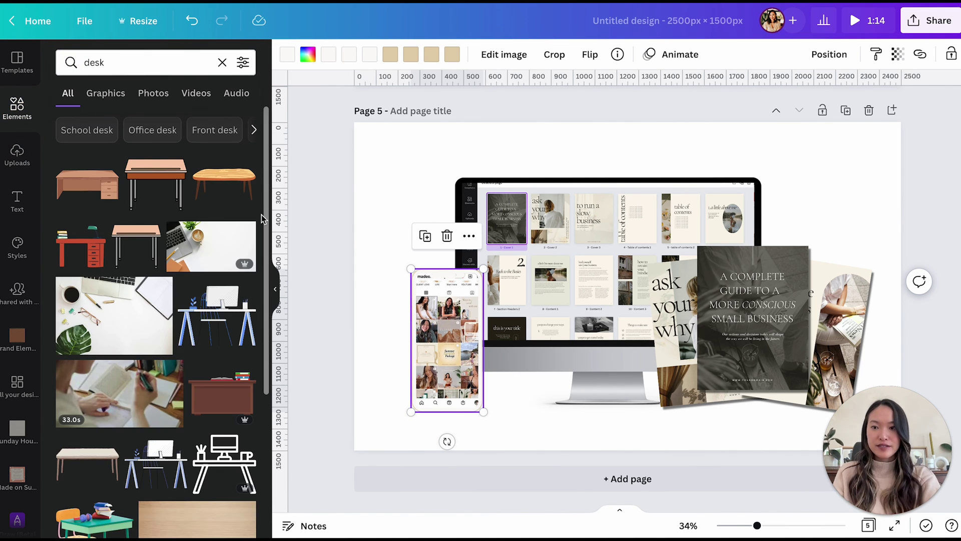
scroll(191, 288, down, 3)
drag(88, 197, 369, 210)
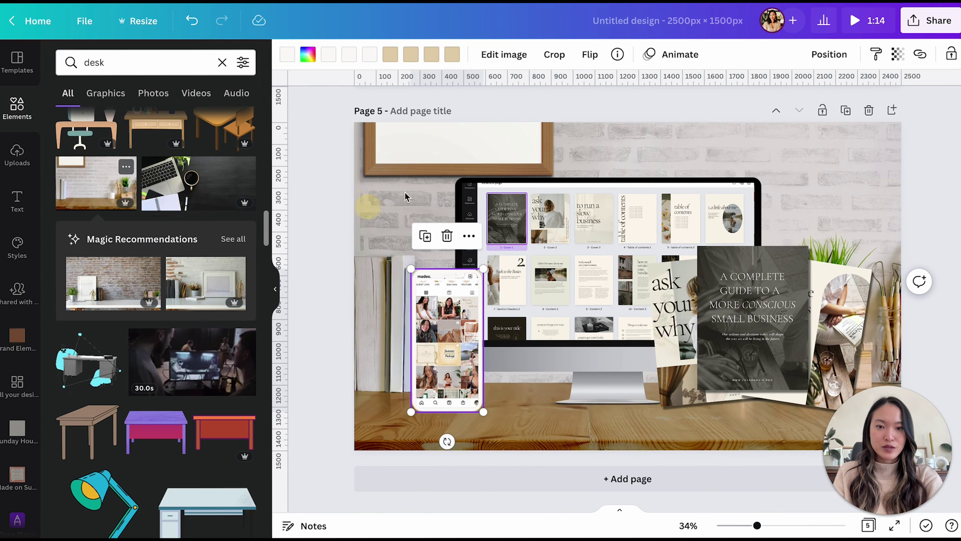
click(907, 205)
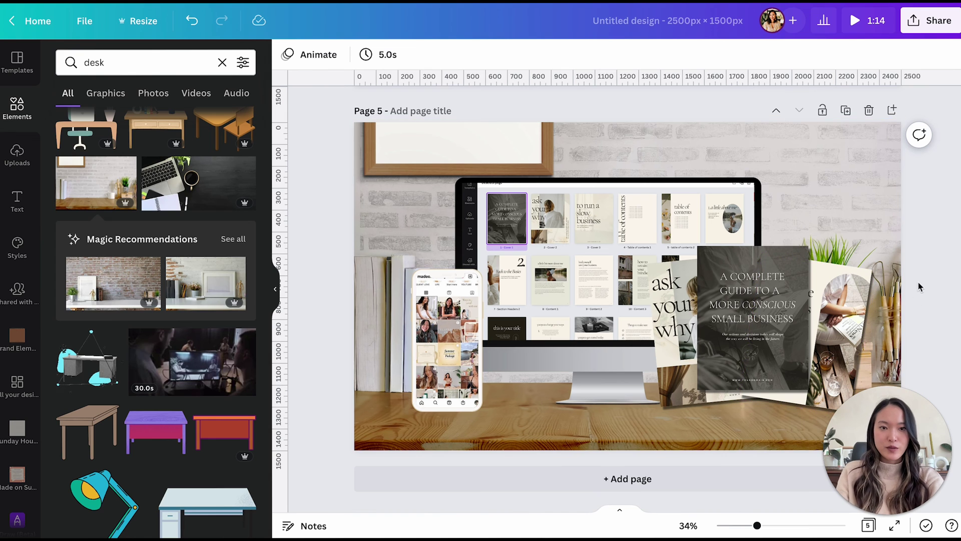
drag(918, 462, 194, 436)
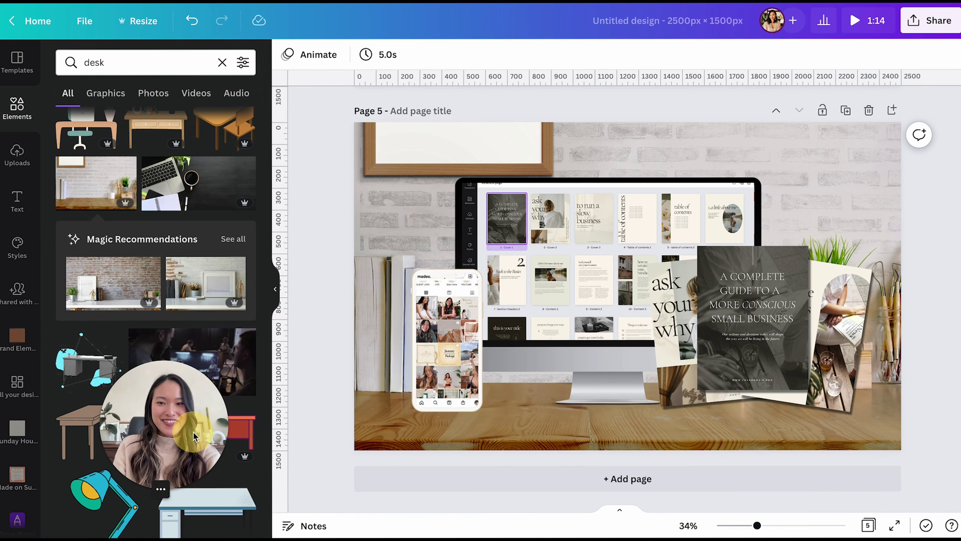
click(278, 291)
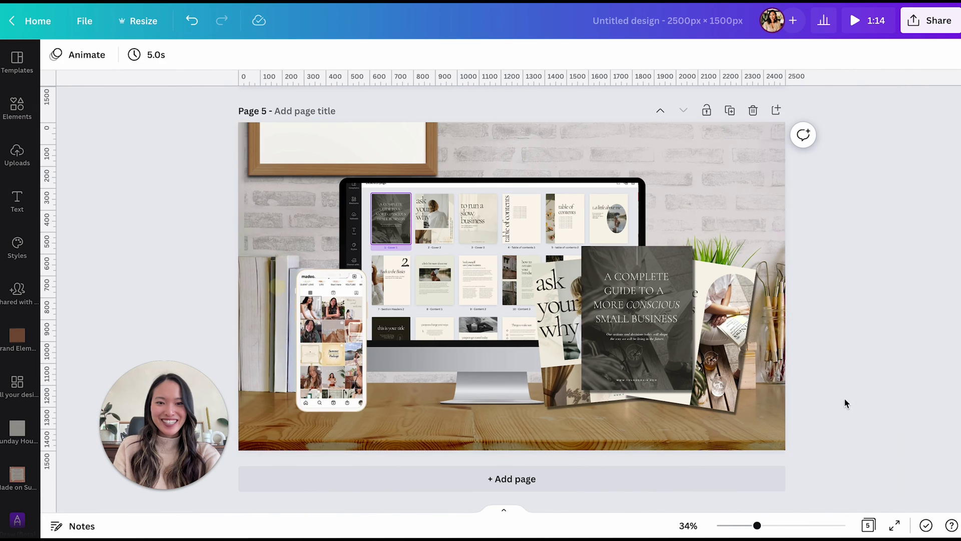
- Select the three booklet cards and nudge them slightly right and down
click(643, 404)
shift+click(621, 391)
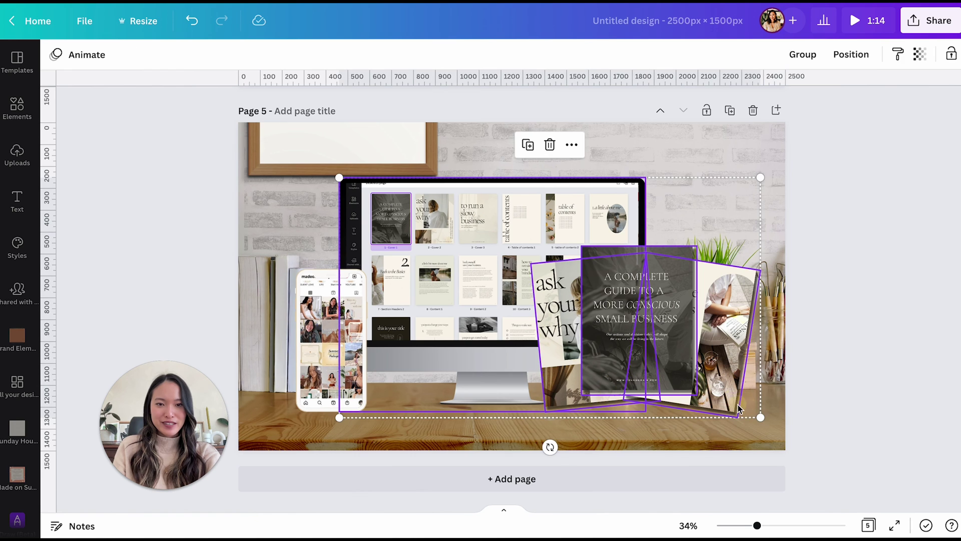
click(846, 383)
click(633, 353)
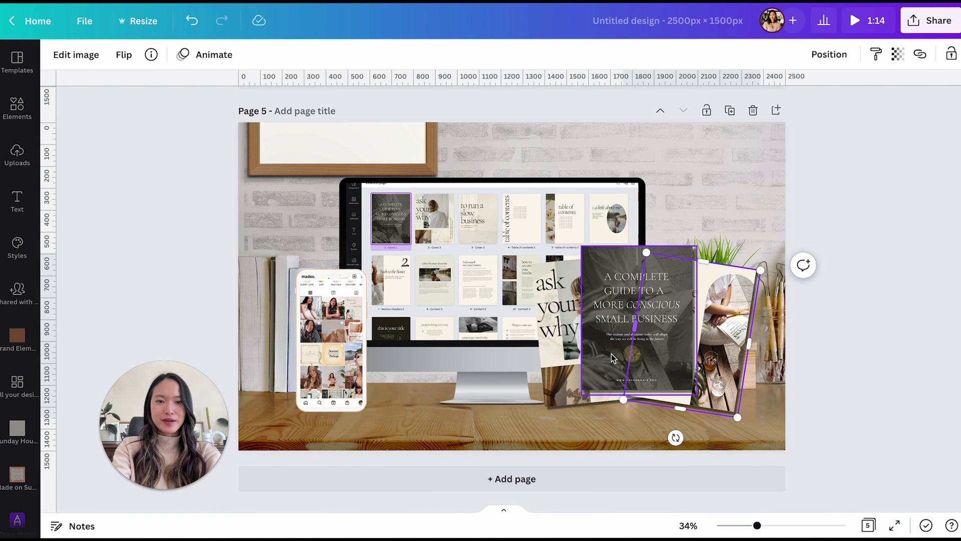
shift+click(738, 371)
click(628, 360)
click(628, 361)
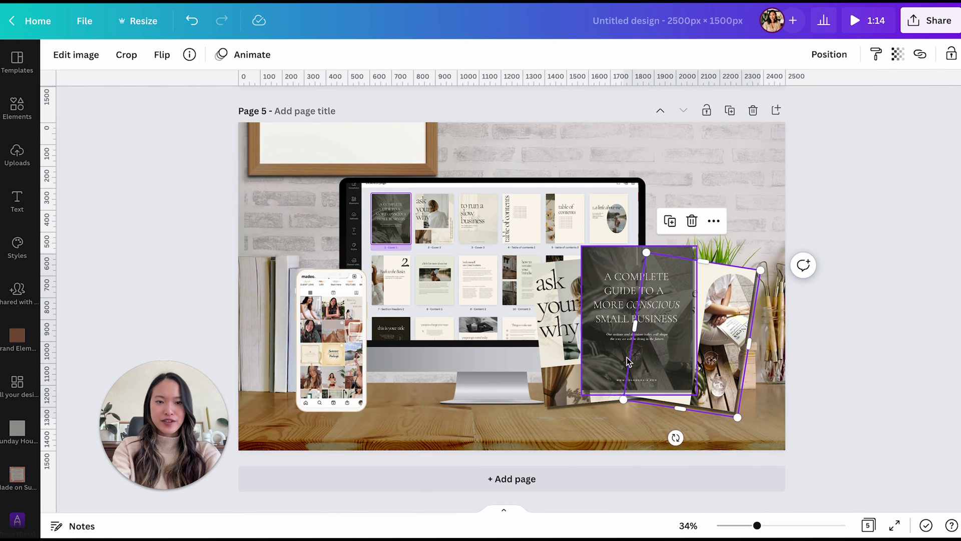
shift+click(614, 319)
shift+click(559, 352)
drag(559, 354, 572, 362)
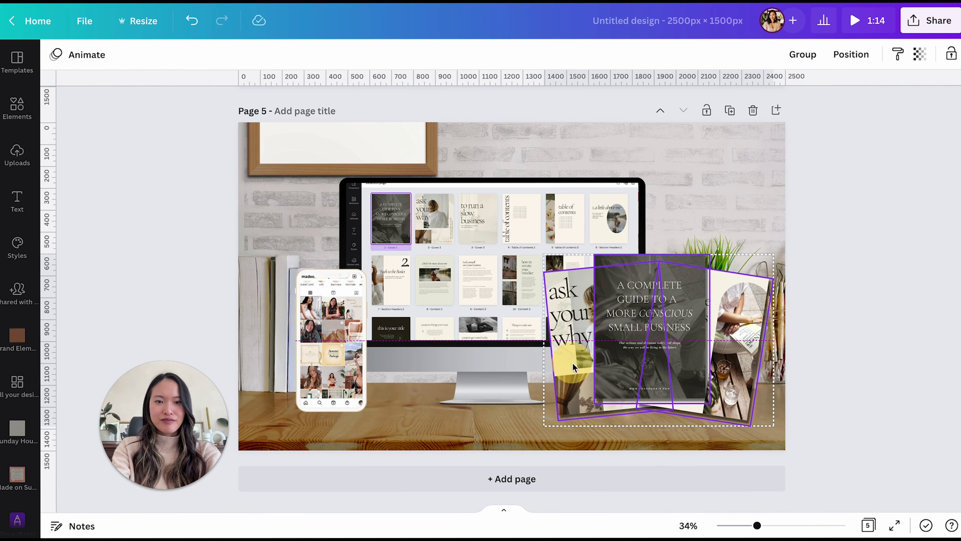
click(846, 370)
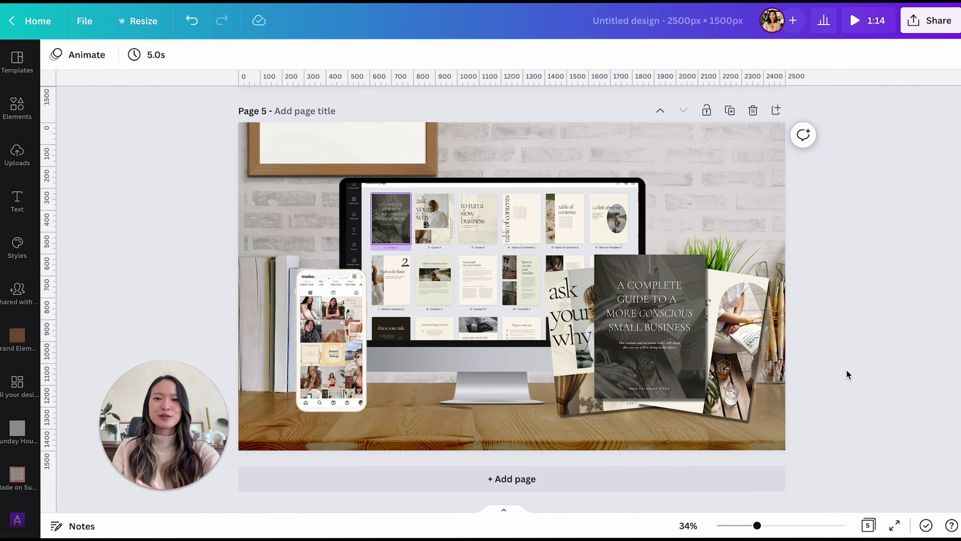